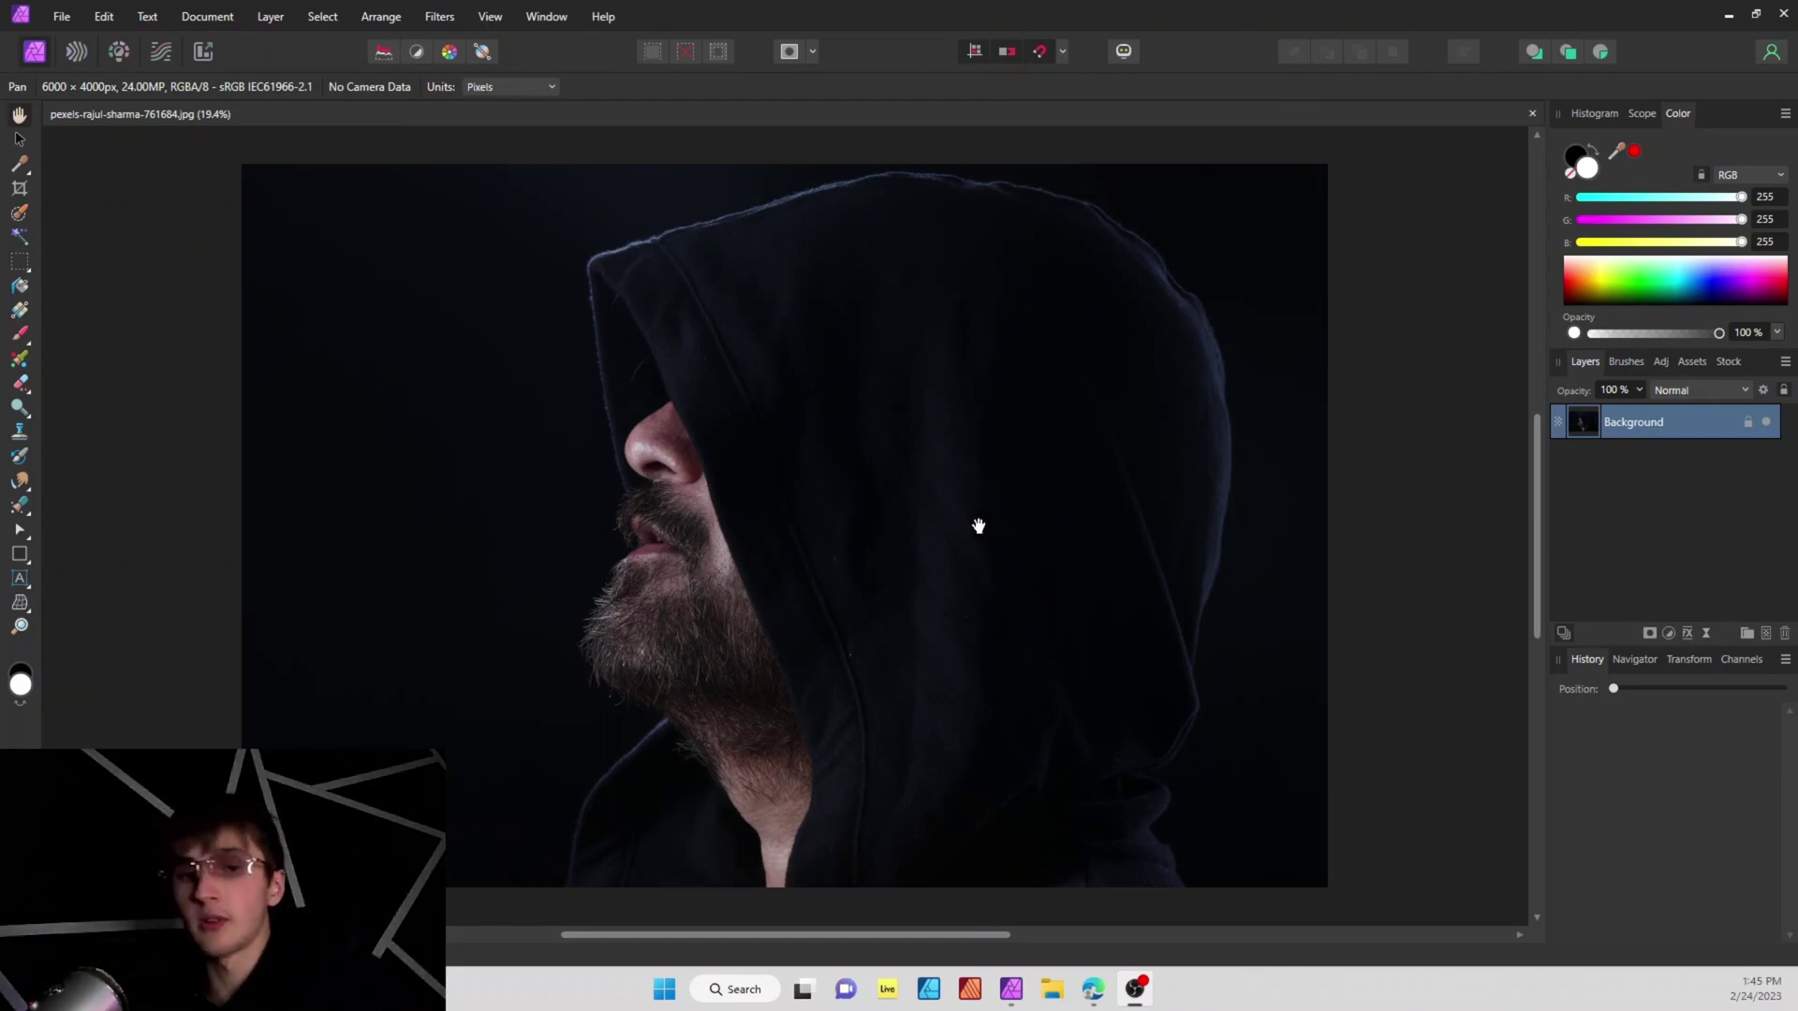
- Add a Levels adjustment above the Background with Output White Level lowered to 80%
{"action": "left_click", "coordinate": [1668, 633]}
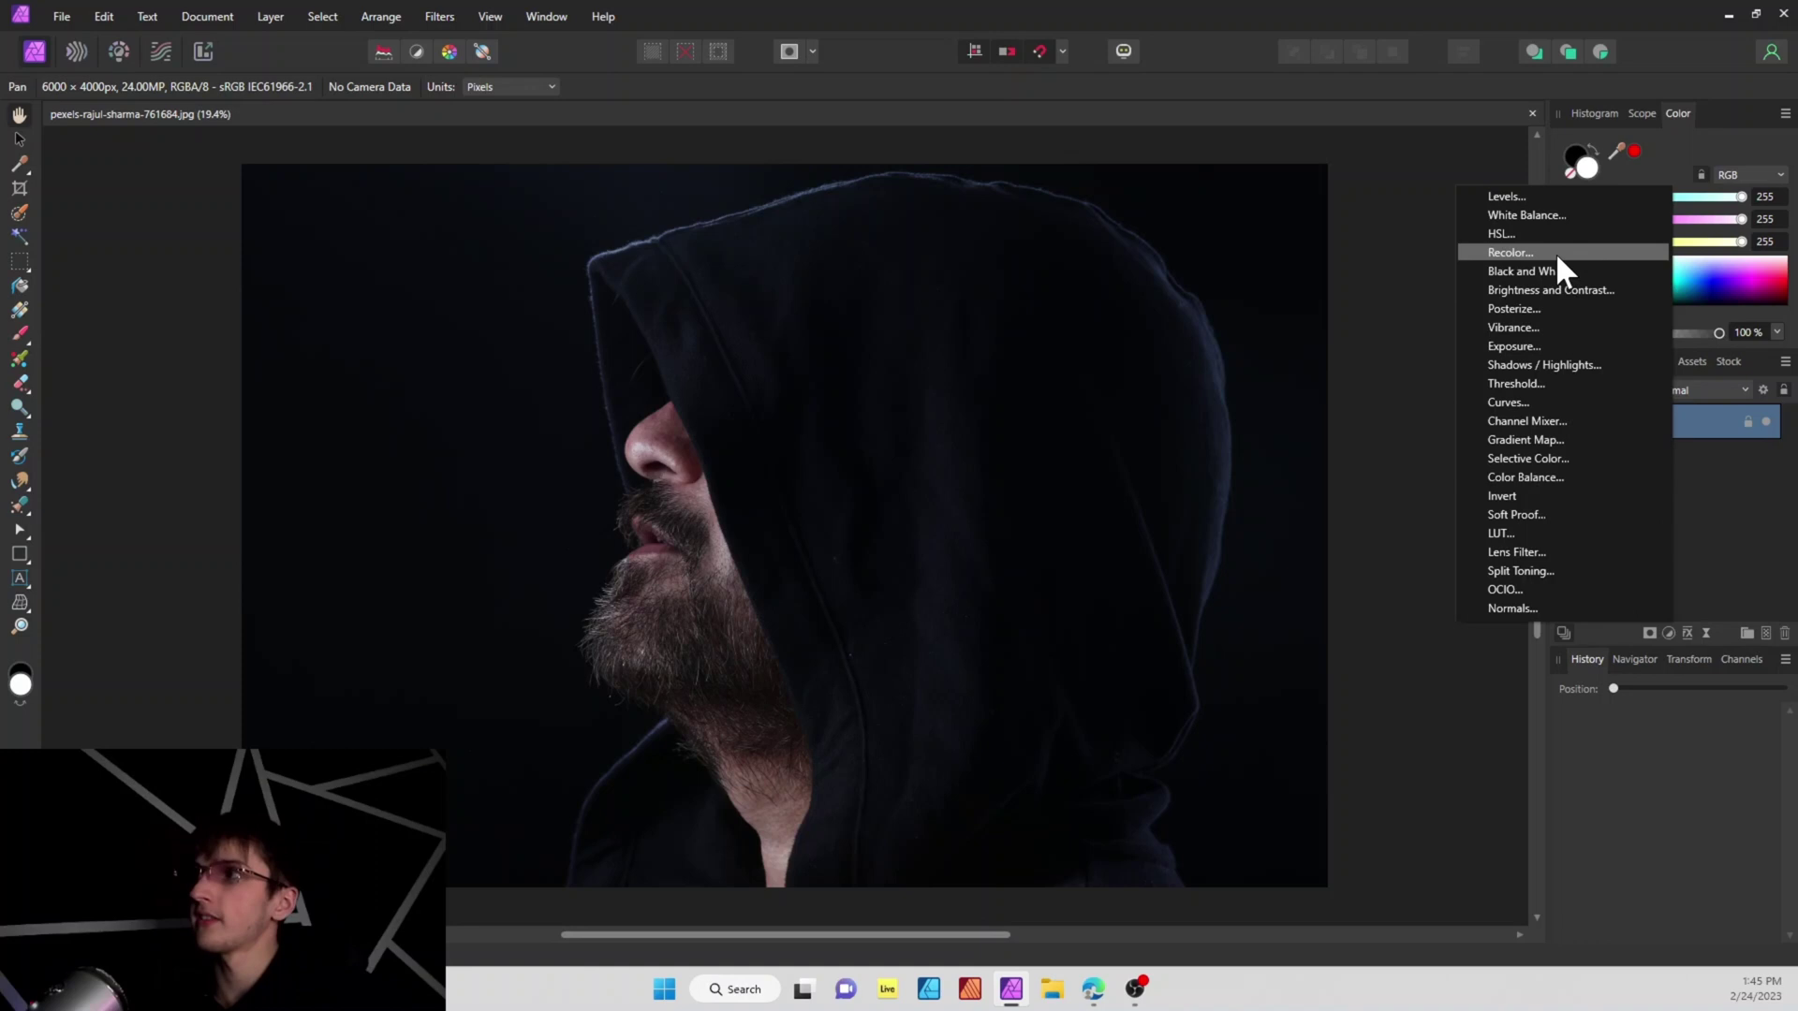
{"action": "left_click", "coordinate": [1542, 197]}
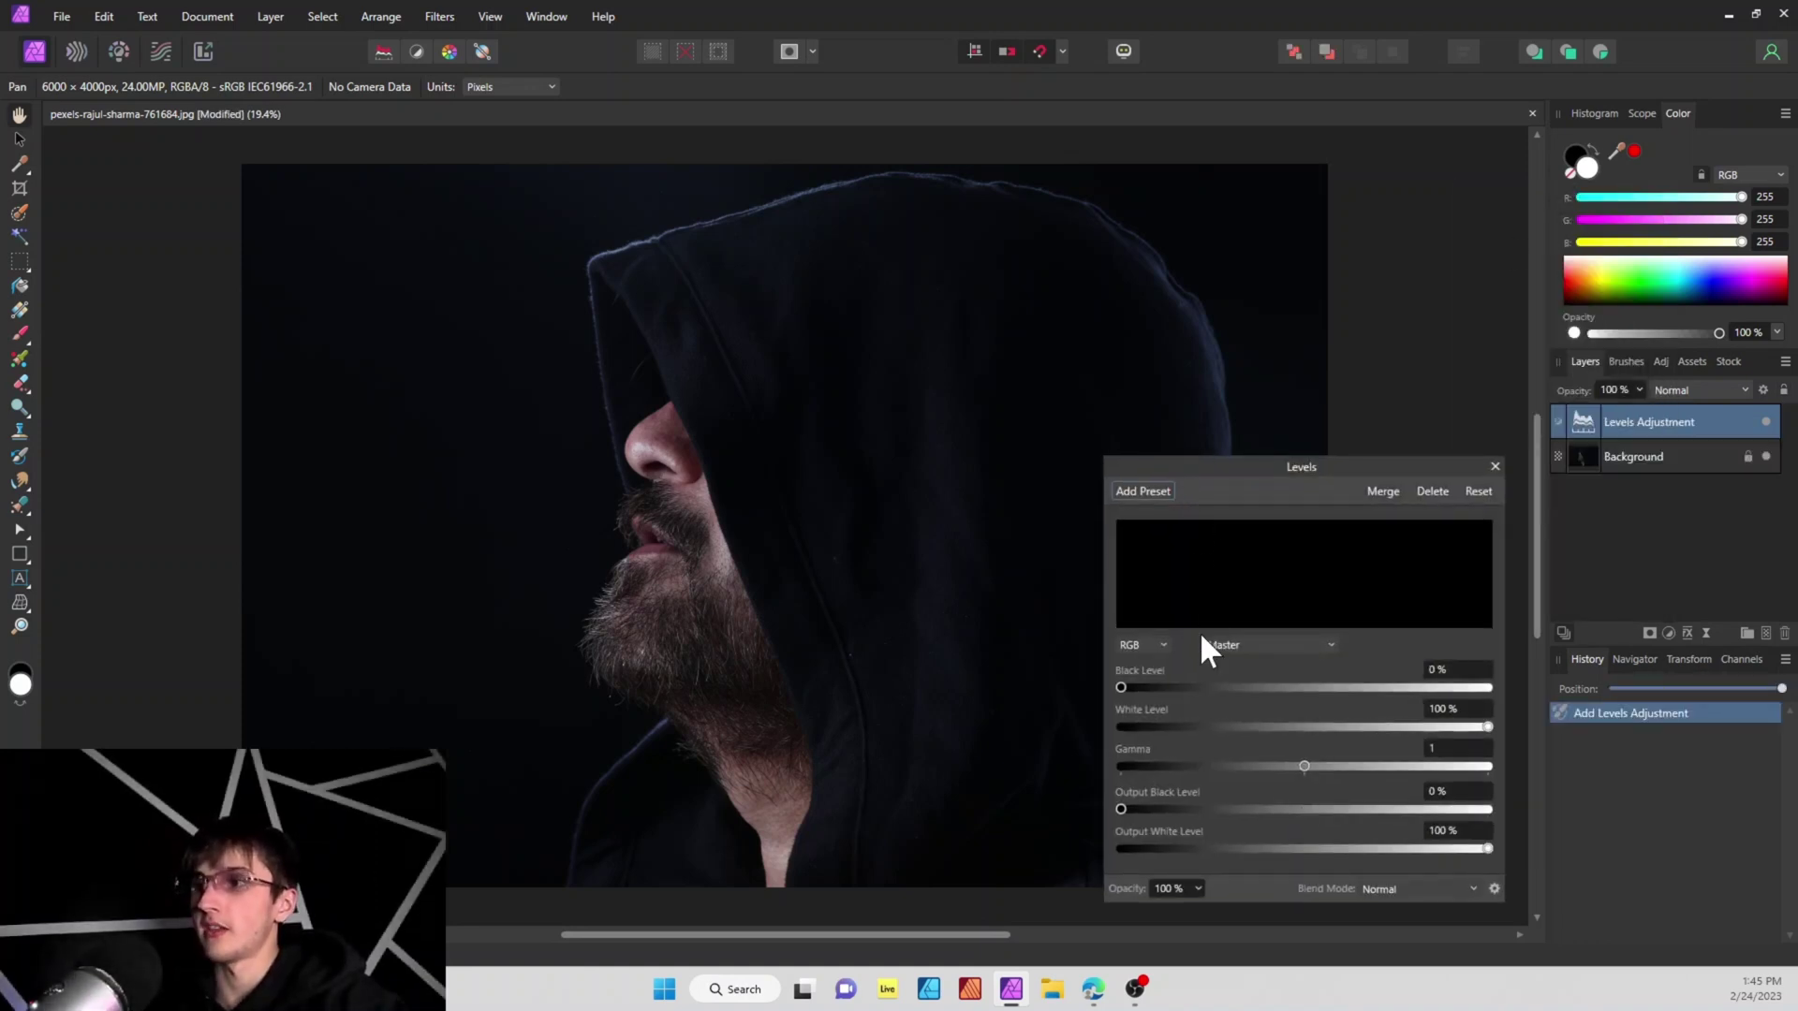
{"action": "left_click", "coordinate": [1480, 850]}
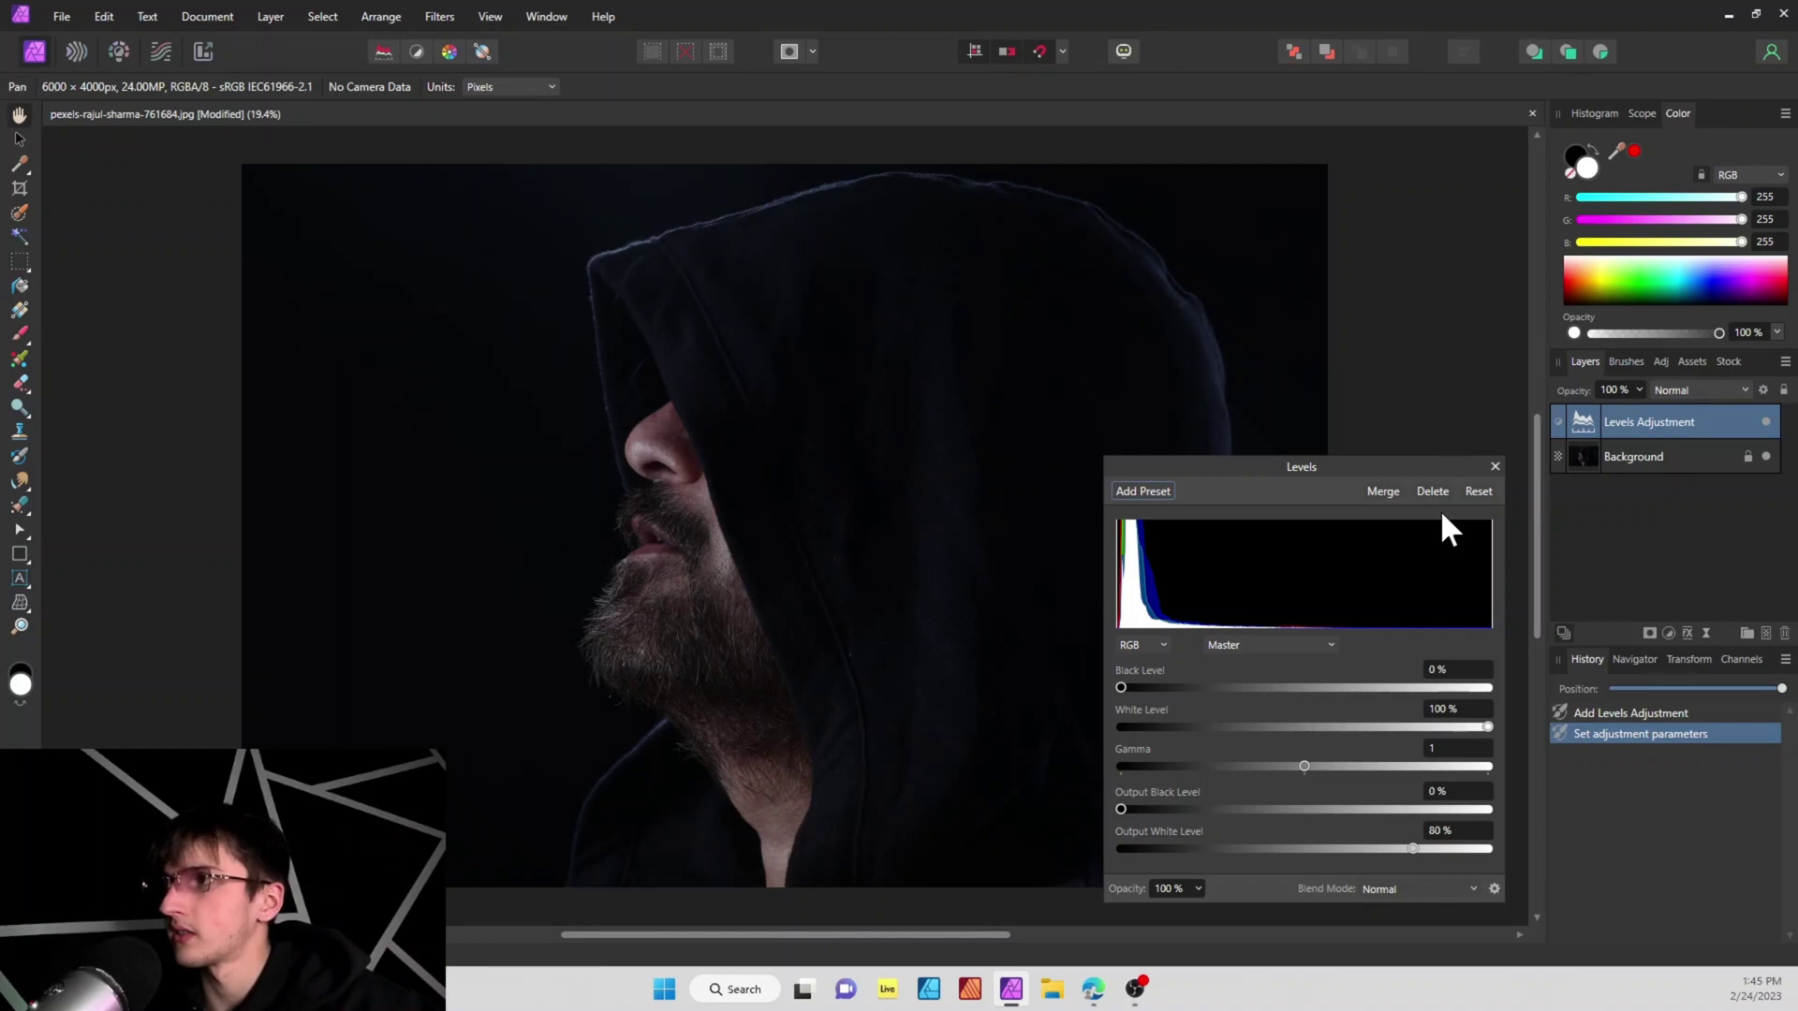
{"action": "left_click", "coordinate": [1492, 466]}
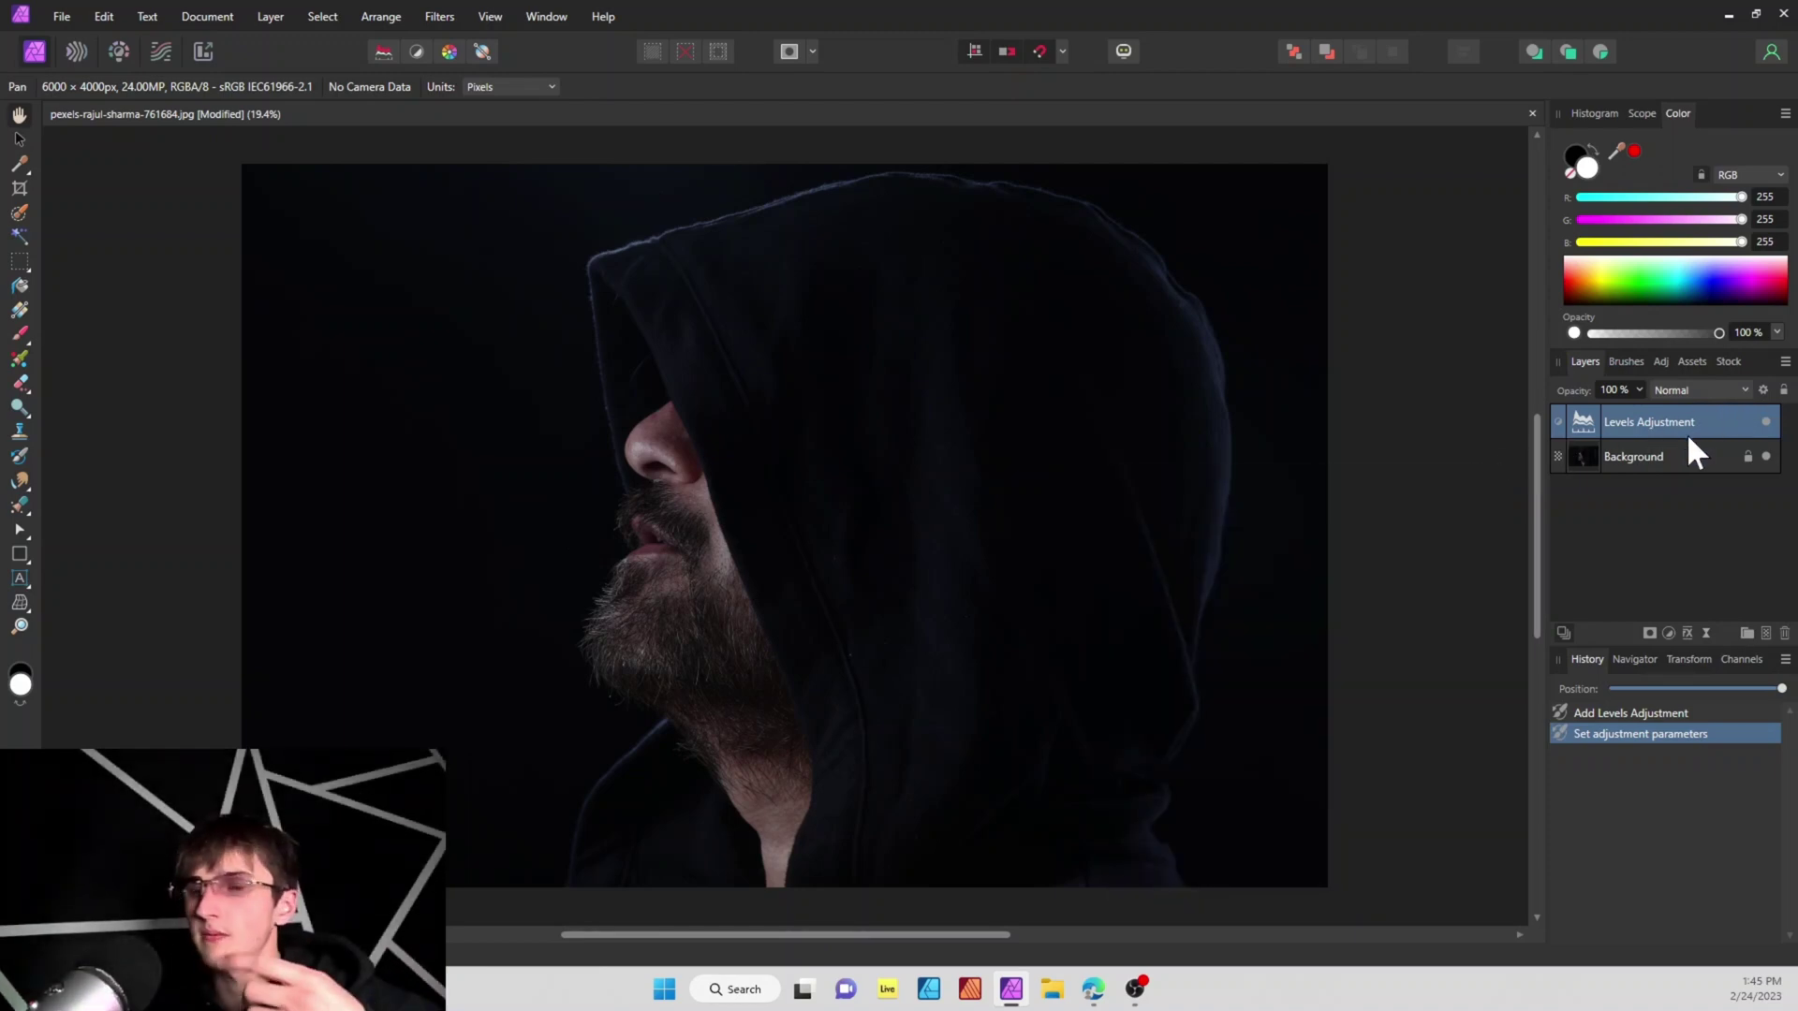
- Set the Levels layer's underlying blend range to fade out over highlights, fine-tuned to 51.9%
{"action": "left_click", "coordinate": [1762, 389]}
{"action": "left_click_drag", "start_coordinate": [1125, 367], "coordinate": [1141, 540]}
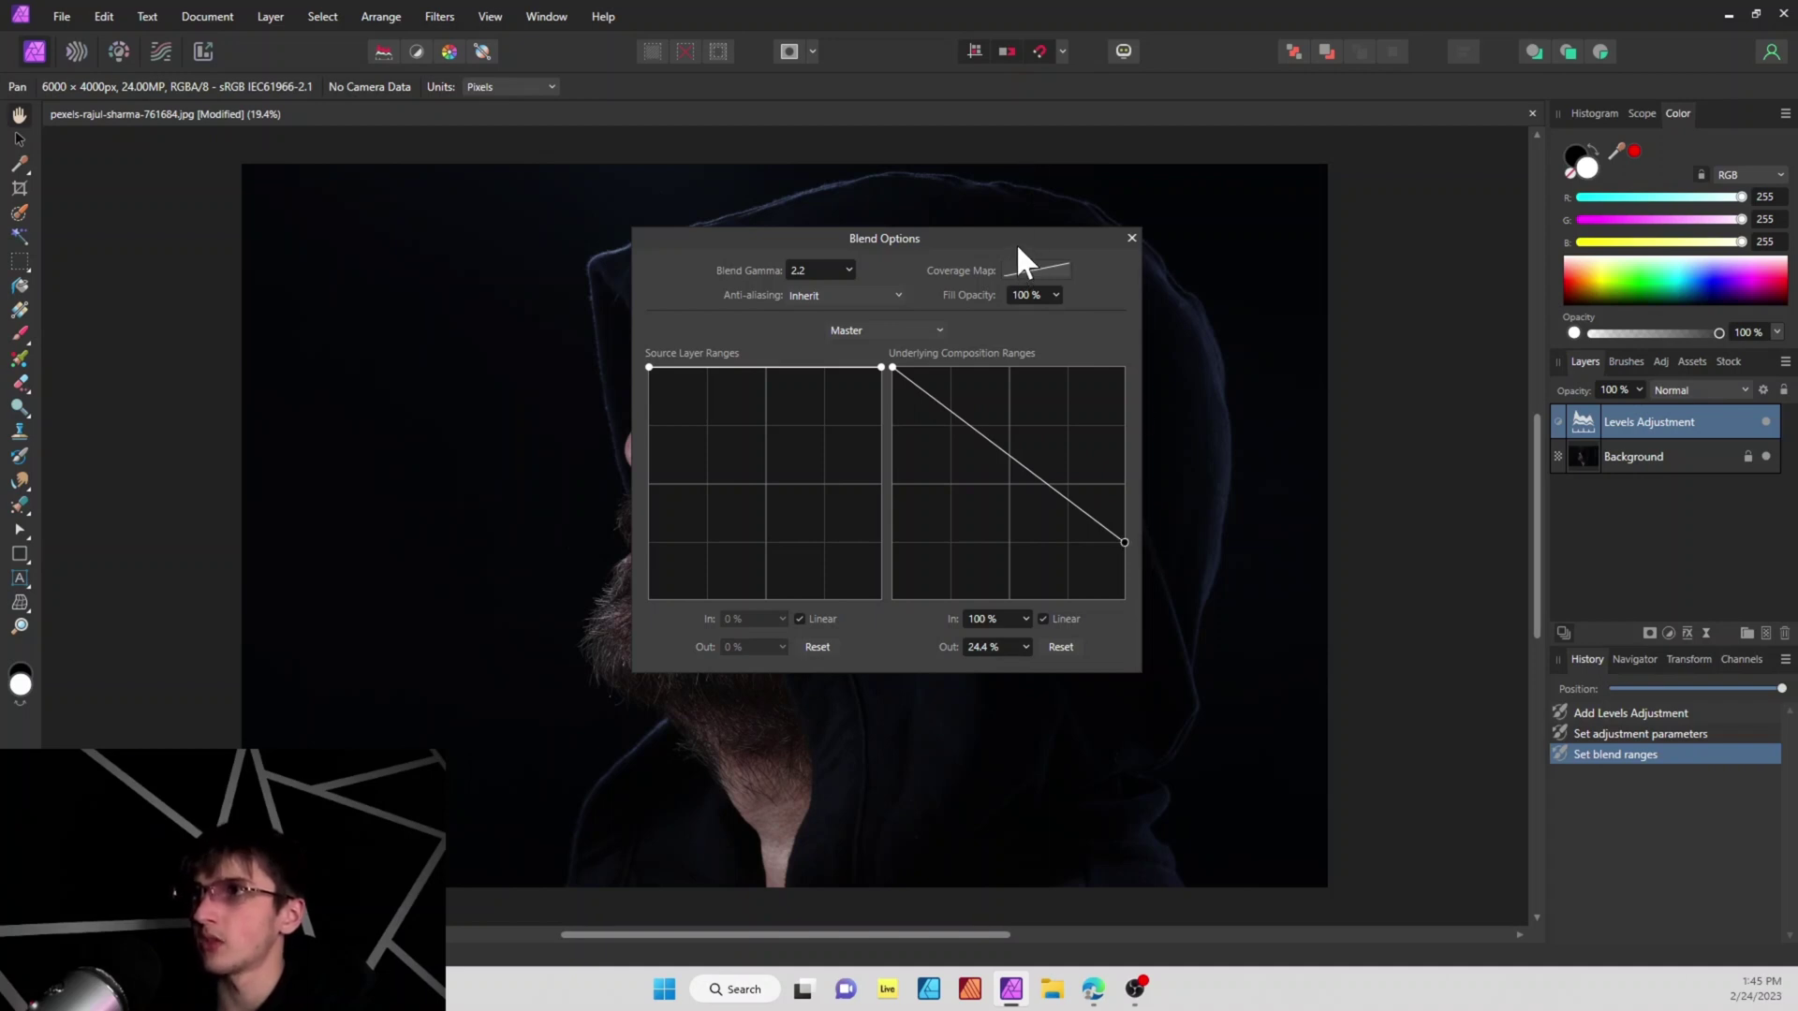
{"action": "left_click_drag", "start_coordinate": [1017, 242], "coordinate": [1382, 290]}
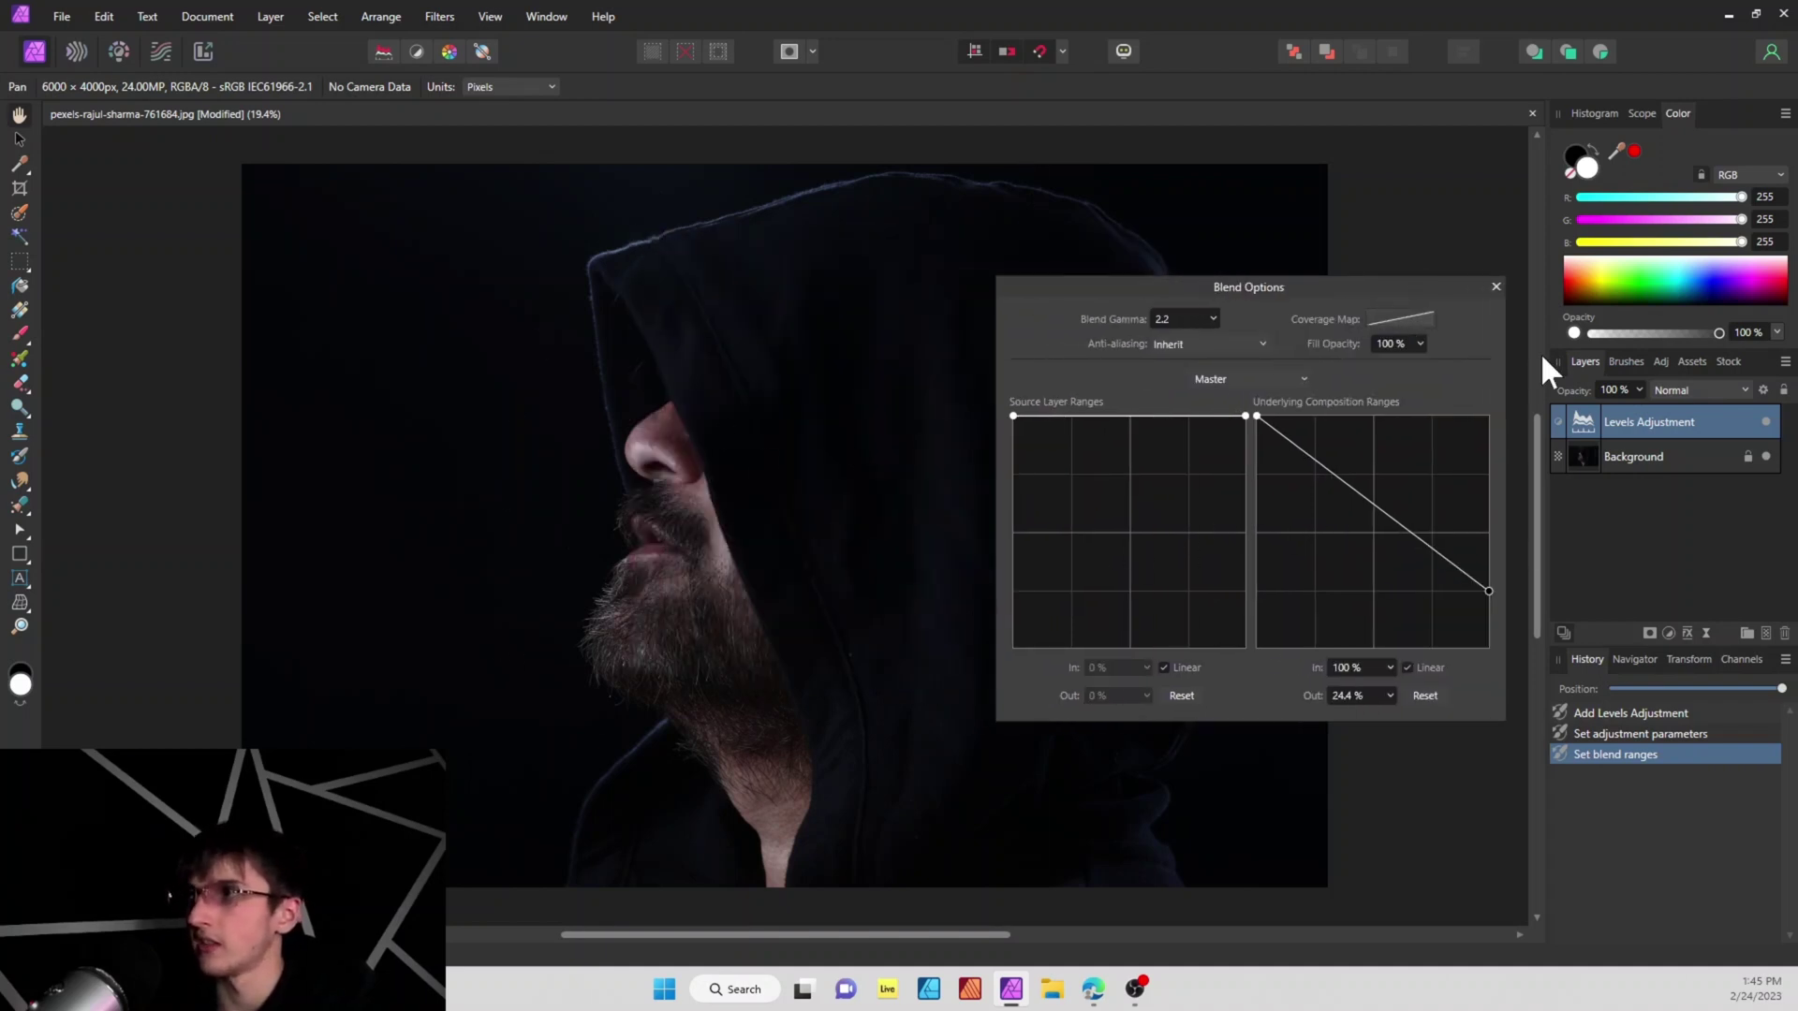
{"action": "left_click_drag", "start_coordinate": [1490, 592], "coordinate": [1497, 695]}
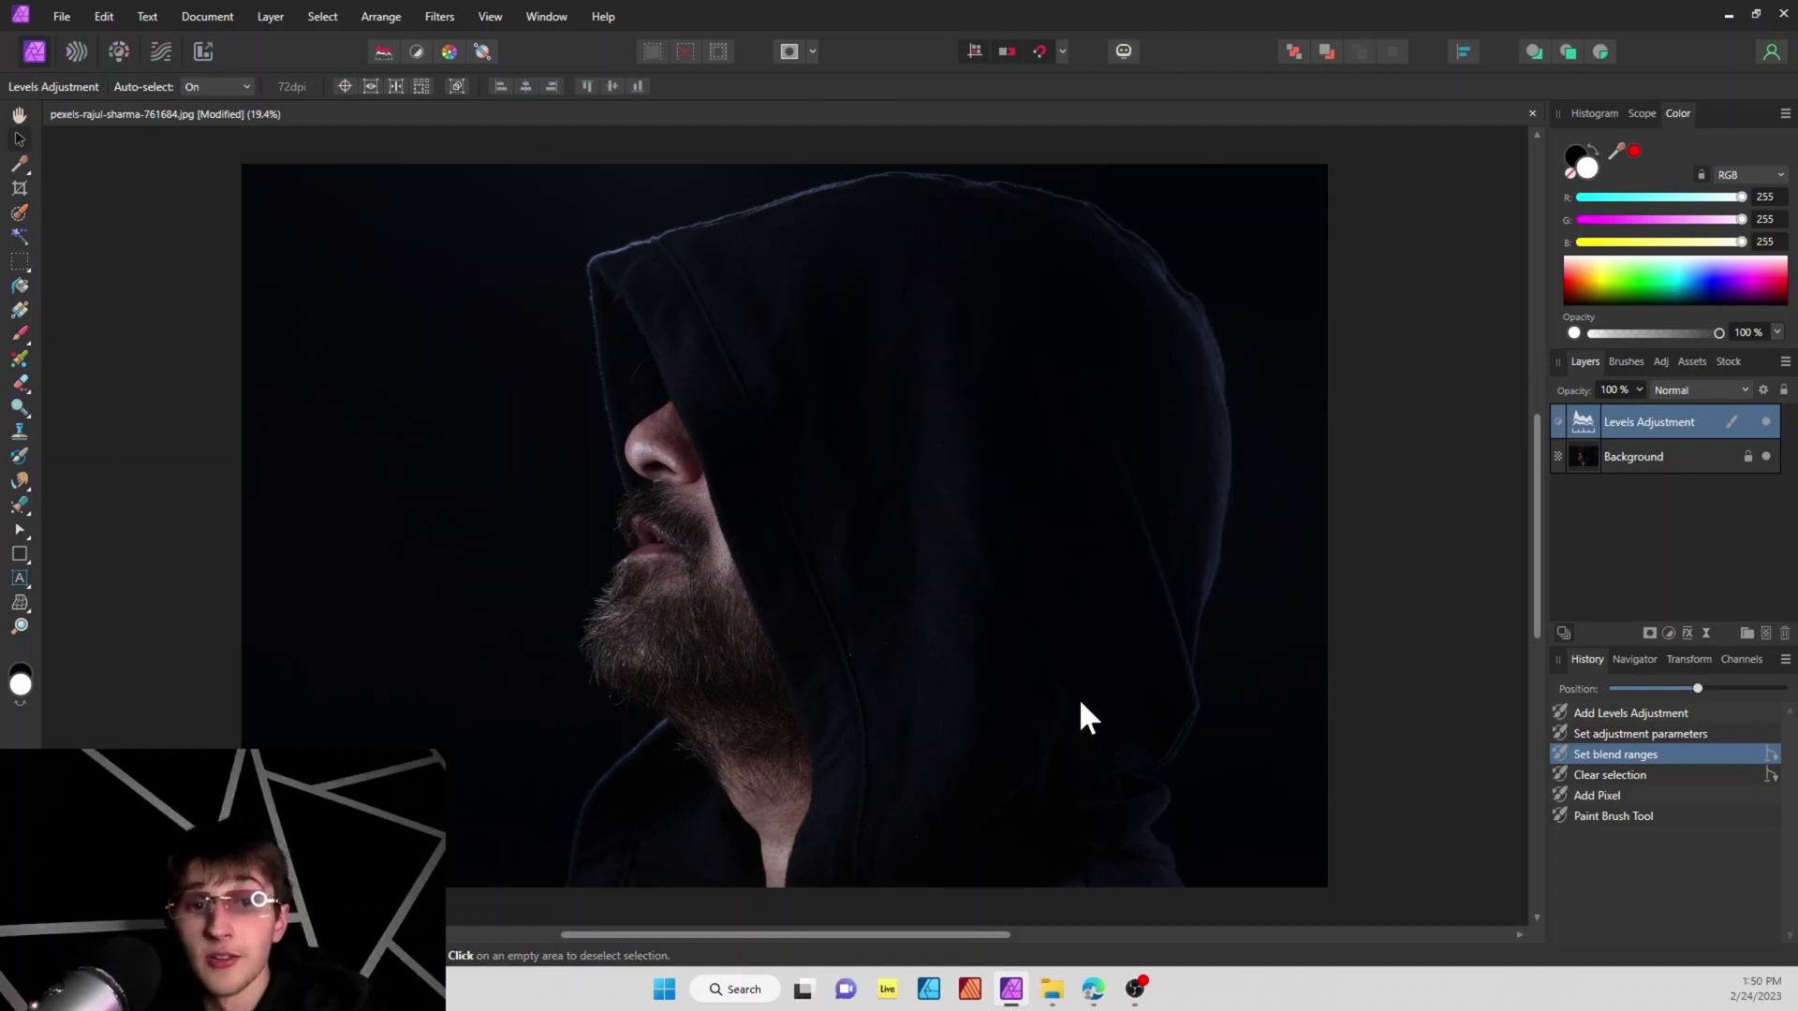
- Add a new empty Pixel layer and set the Paint Brush width to 82.3 px
{"action": "left_click", "coordinate": [1764, 633]}
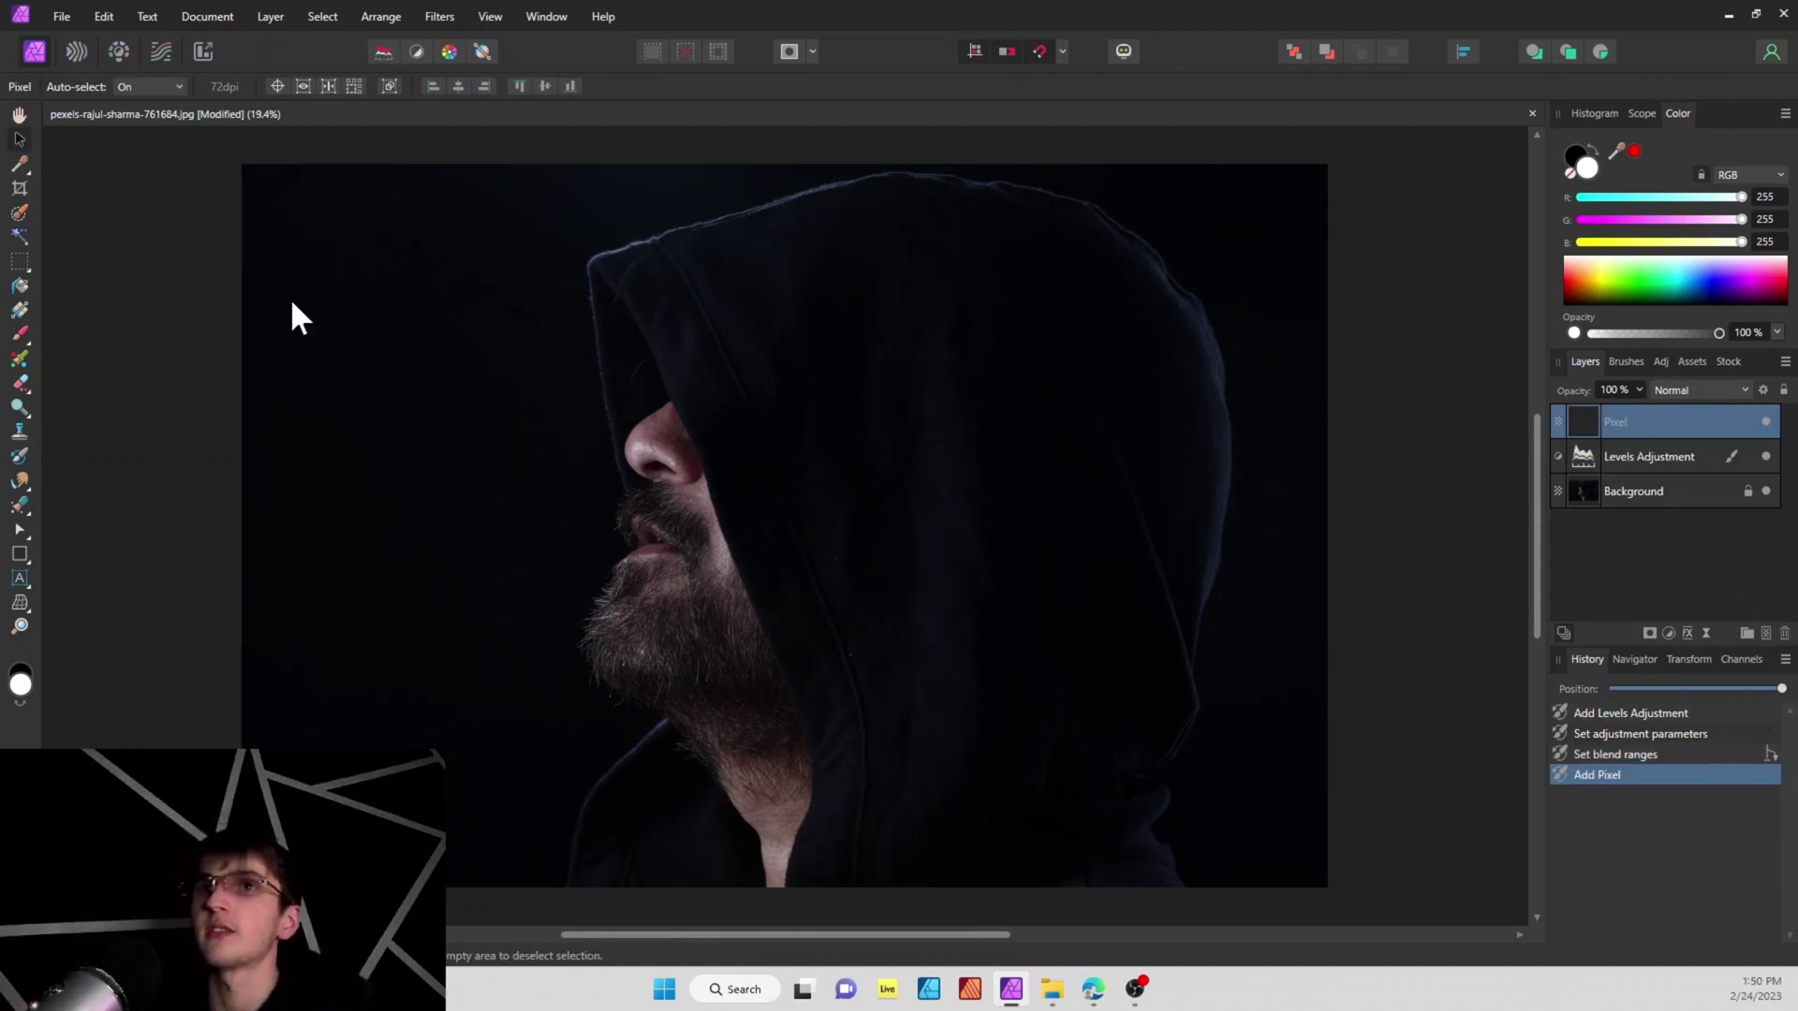
{"action": "left_click", "coordinate": [23, 334]}
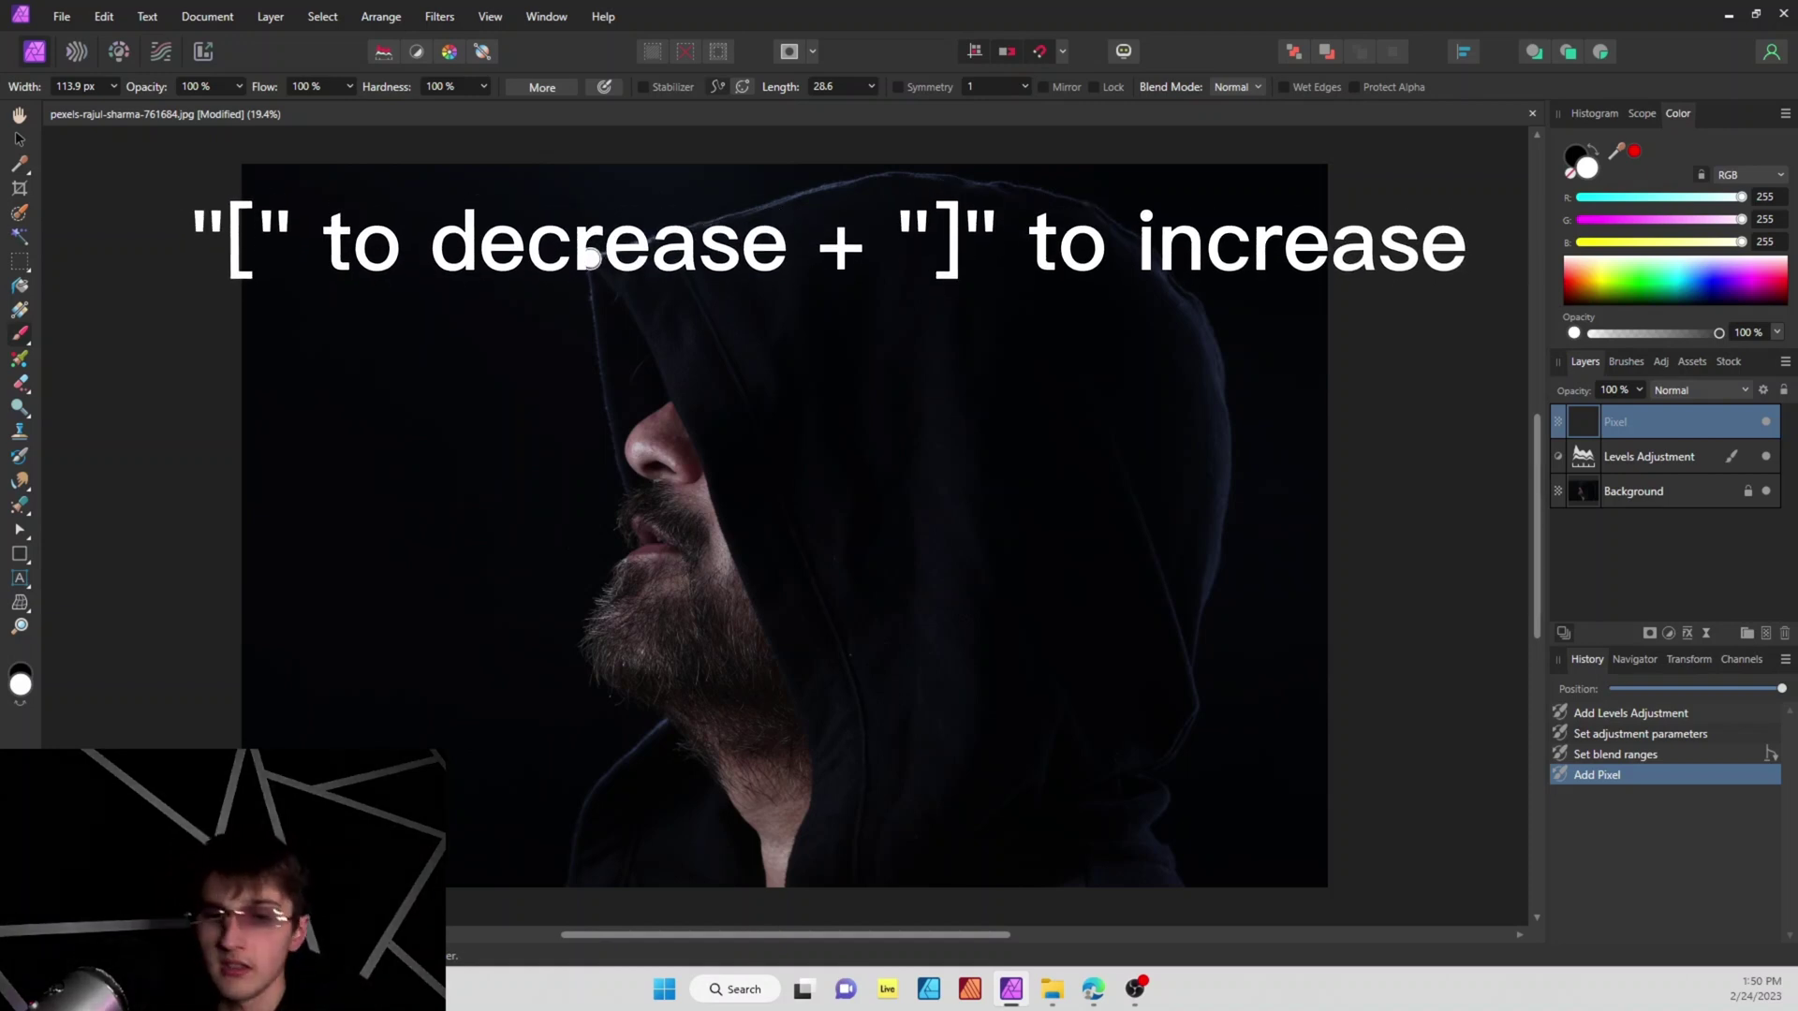
{"action": "key", "text": "bracketleft"}
{"action": "key", "text": "bracketleft"}
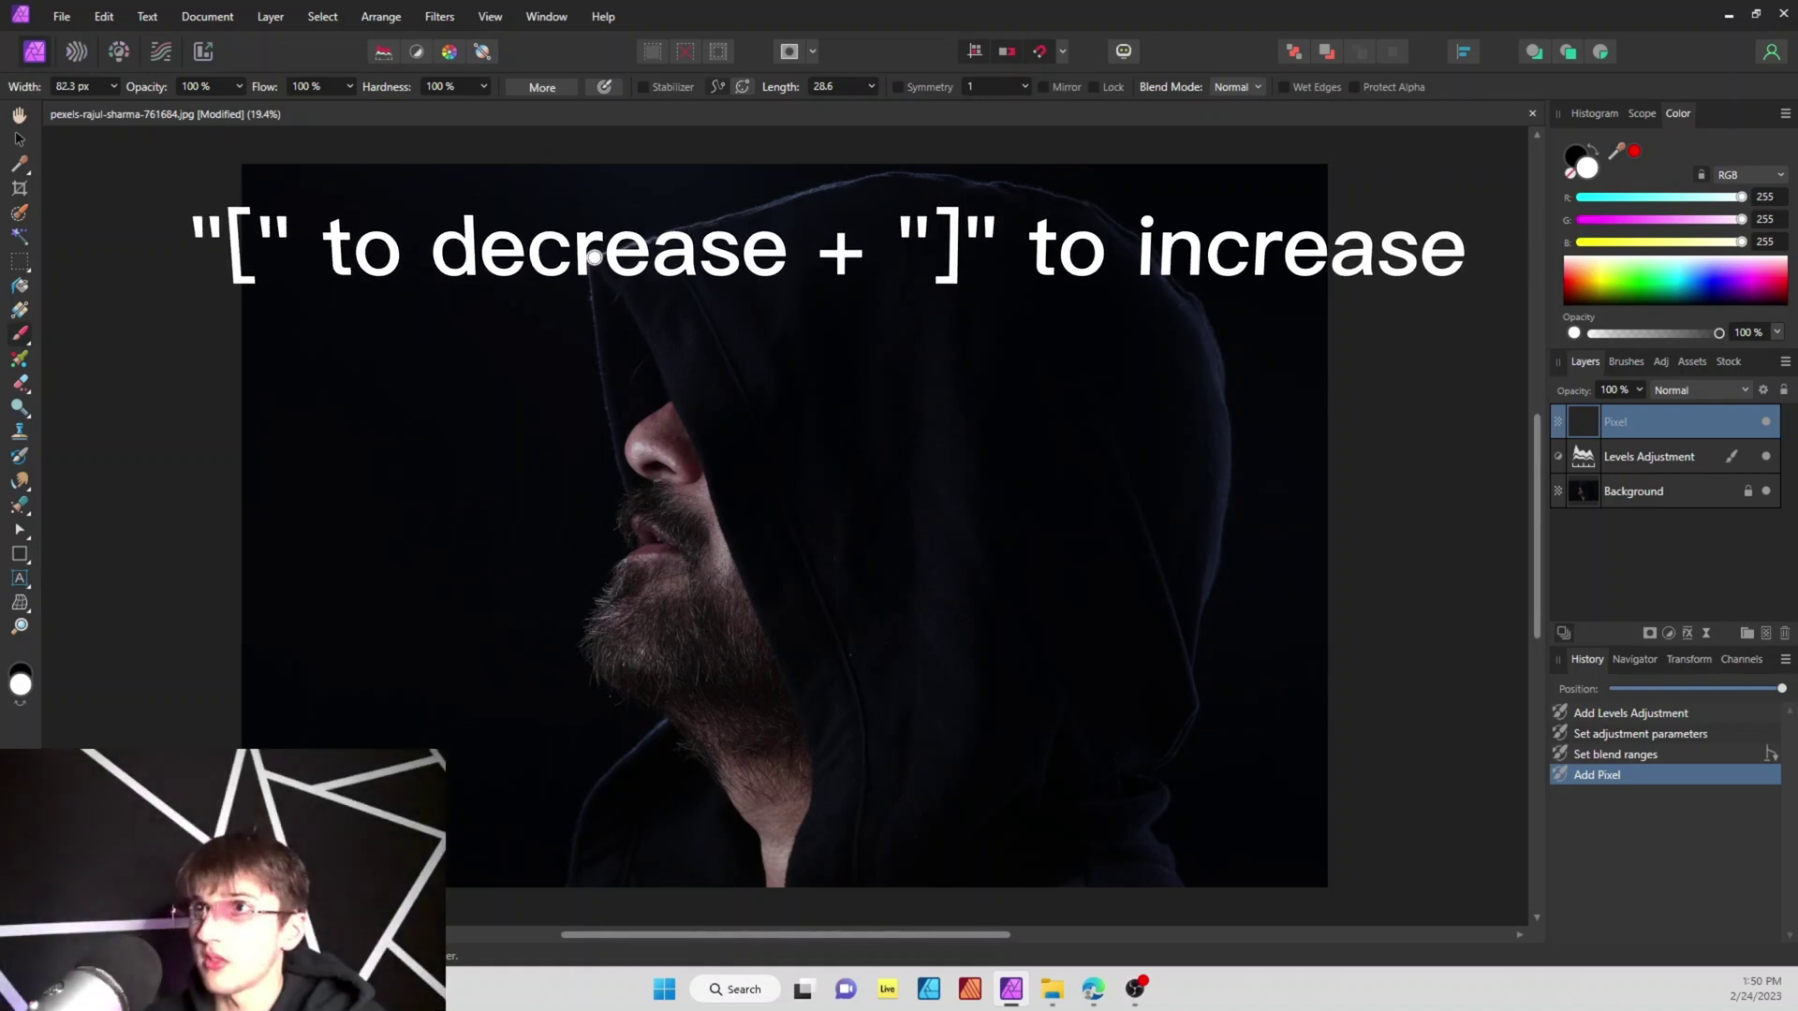
- Paint white lines along the hood's top edge, inner edges, right side and near the face
{"action": "mouse_move", "coordinate": [594, 255]}
{"action": "left_mouse_down"}
{"action": "mouse_move", "coordinate": [931, 175]}
{"action": "mouse_move", "coordinate": [986, 176]}
{"action": "mouse_move", "coordinate": [1106, 227]}
{"action": "mouse_move", "coordinate": [1208, 333]}
{"action": "mouse_move", "coordinate": [1225, 407]}
{"action": "mouse_move", "coordinate": [1240, 479]}
{"action": "mouse_move", "coordinate": [1203, 684]}
{"action": "left_mouse_up"}
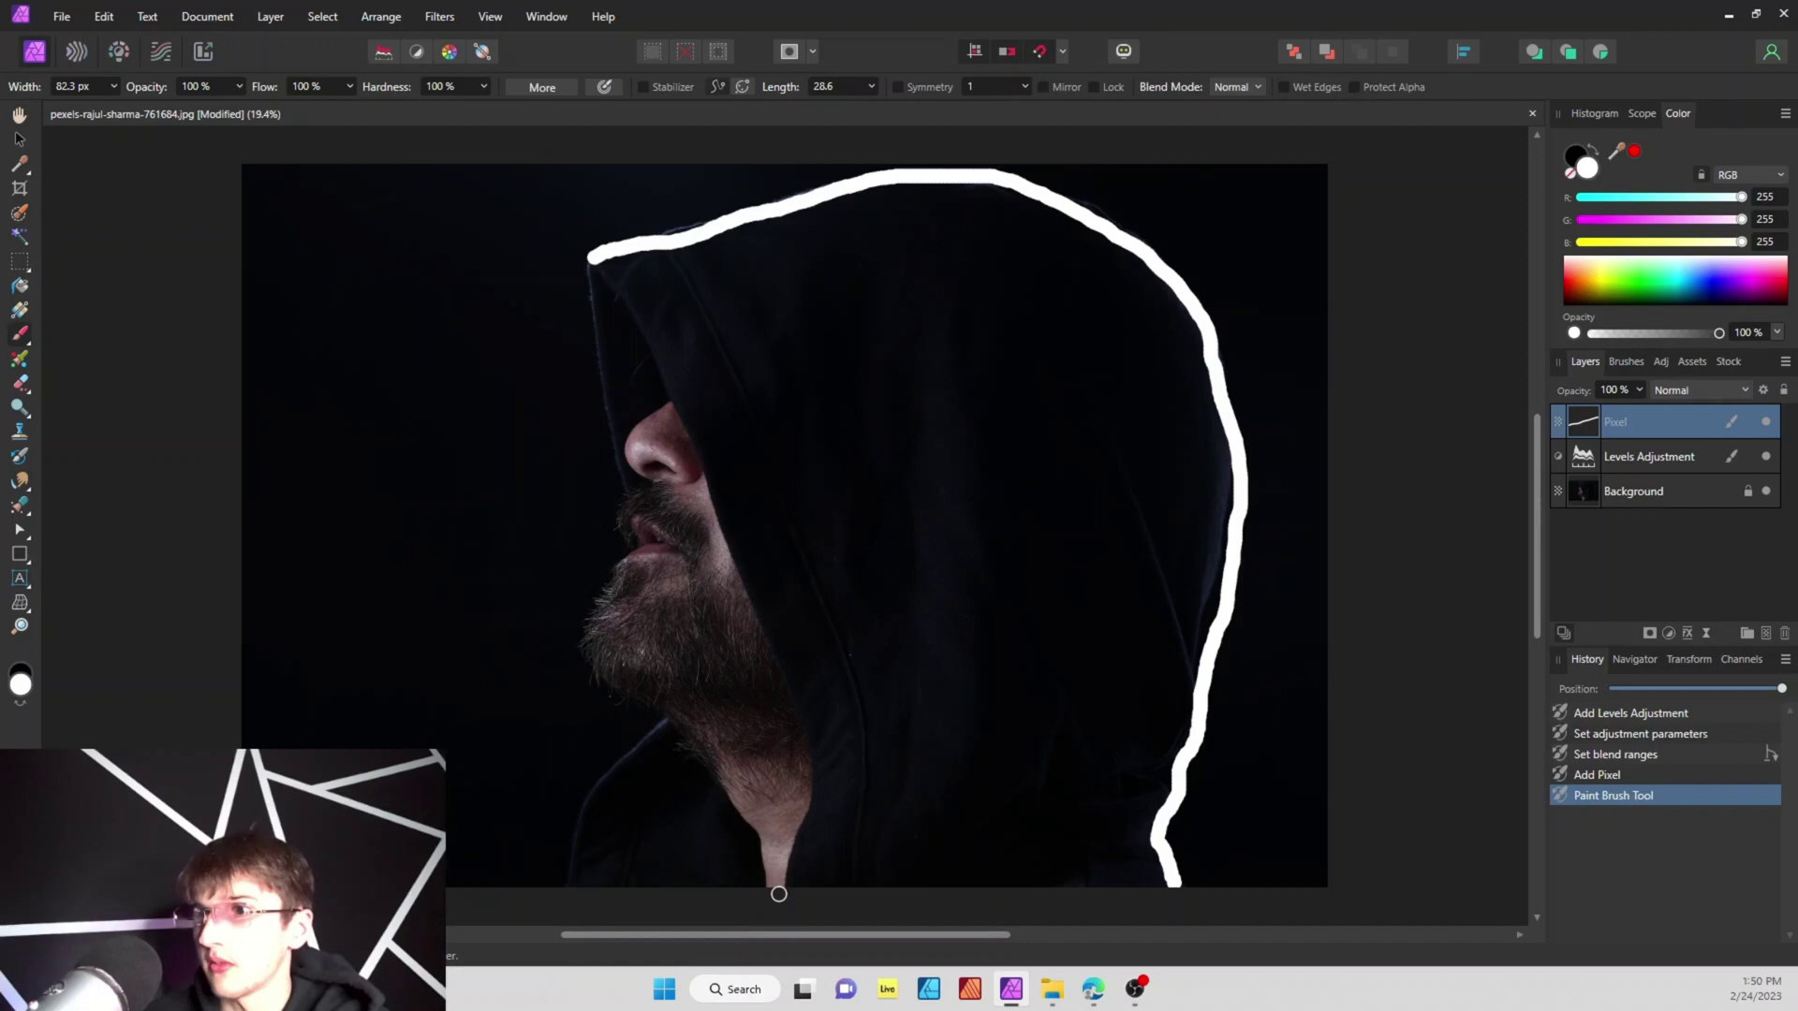
{"action": "left_click_drag", "start_coordinate": [785, 872], "coordinate": [805, 807]}
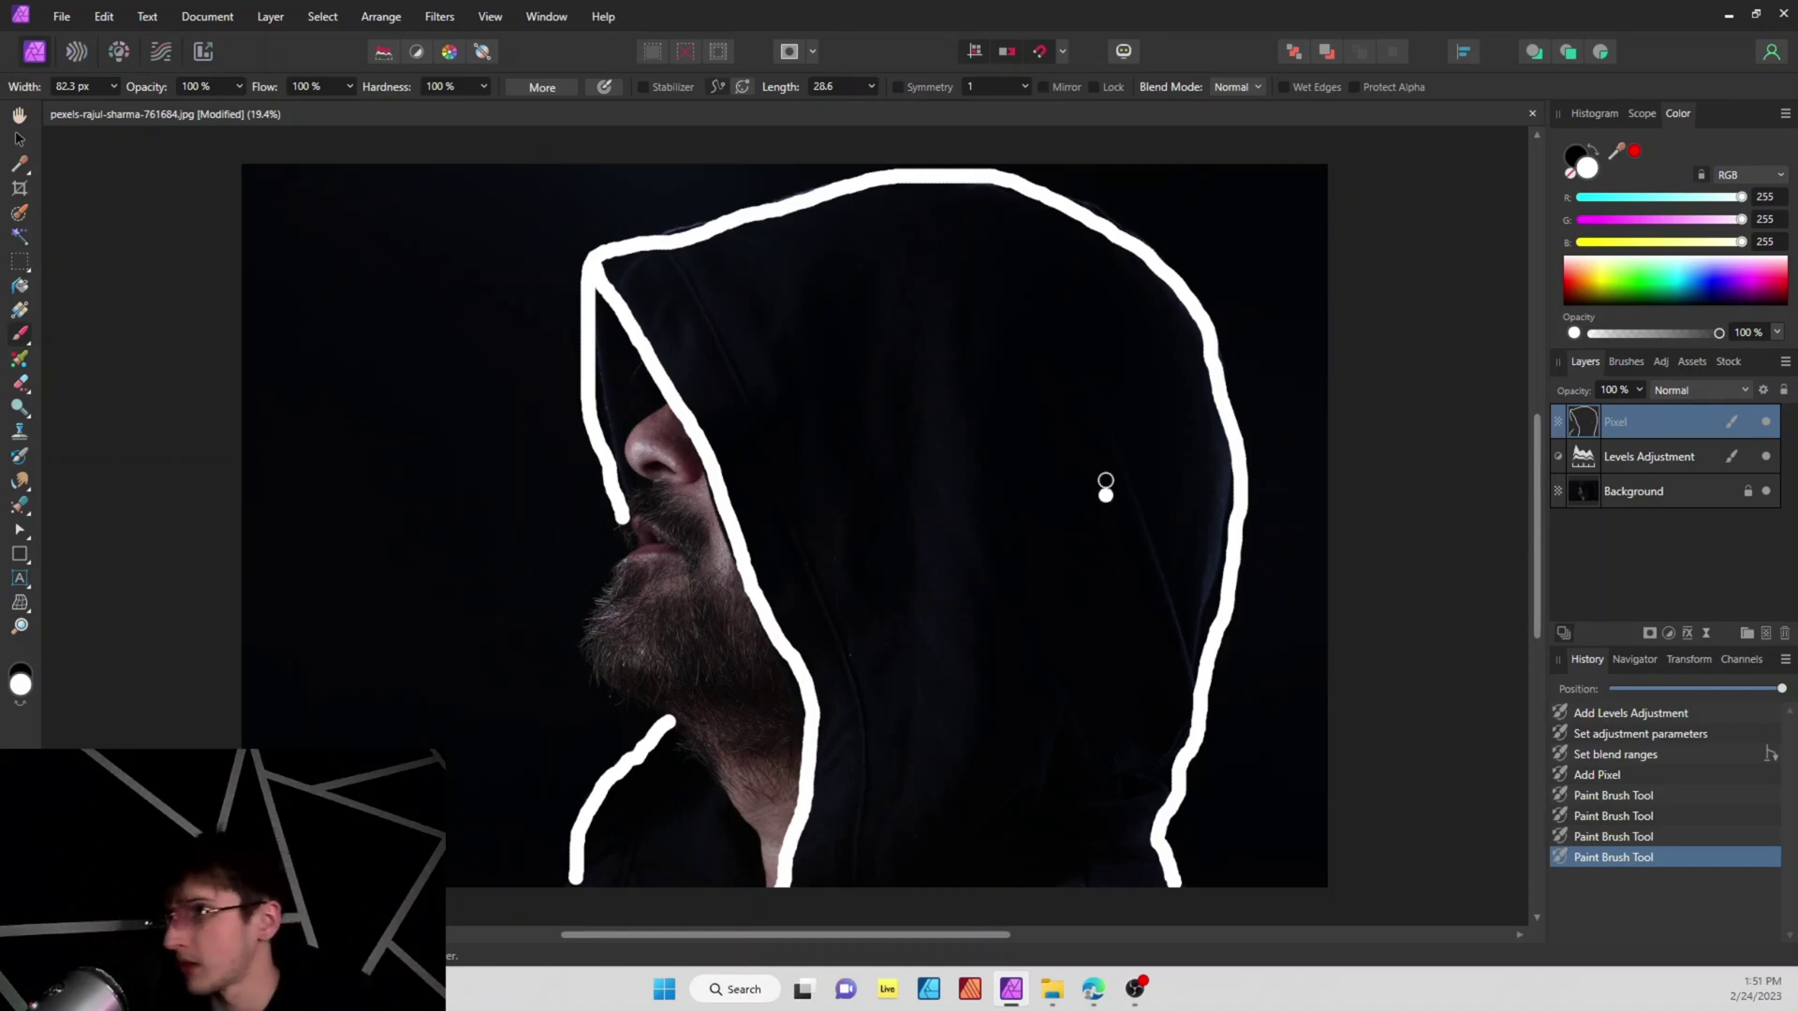
{"action": "left_click_drag", "start_coordinate": [1094, 433], "coordinate": [1174, 578]}
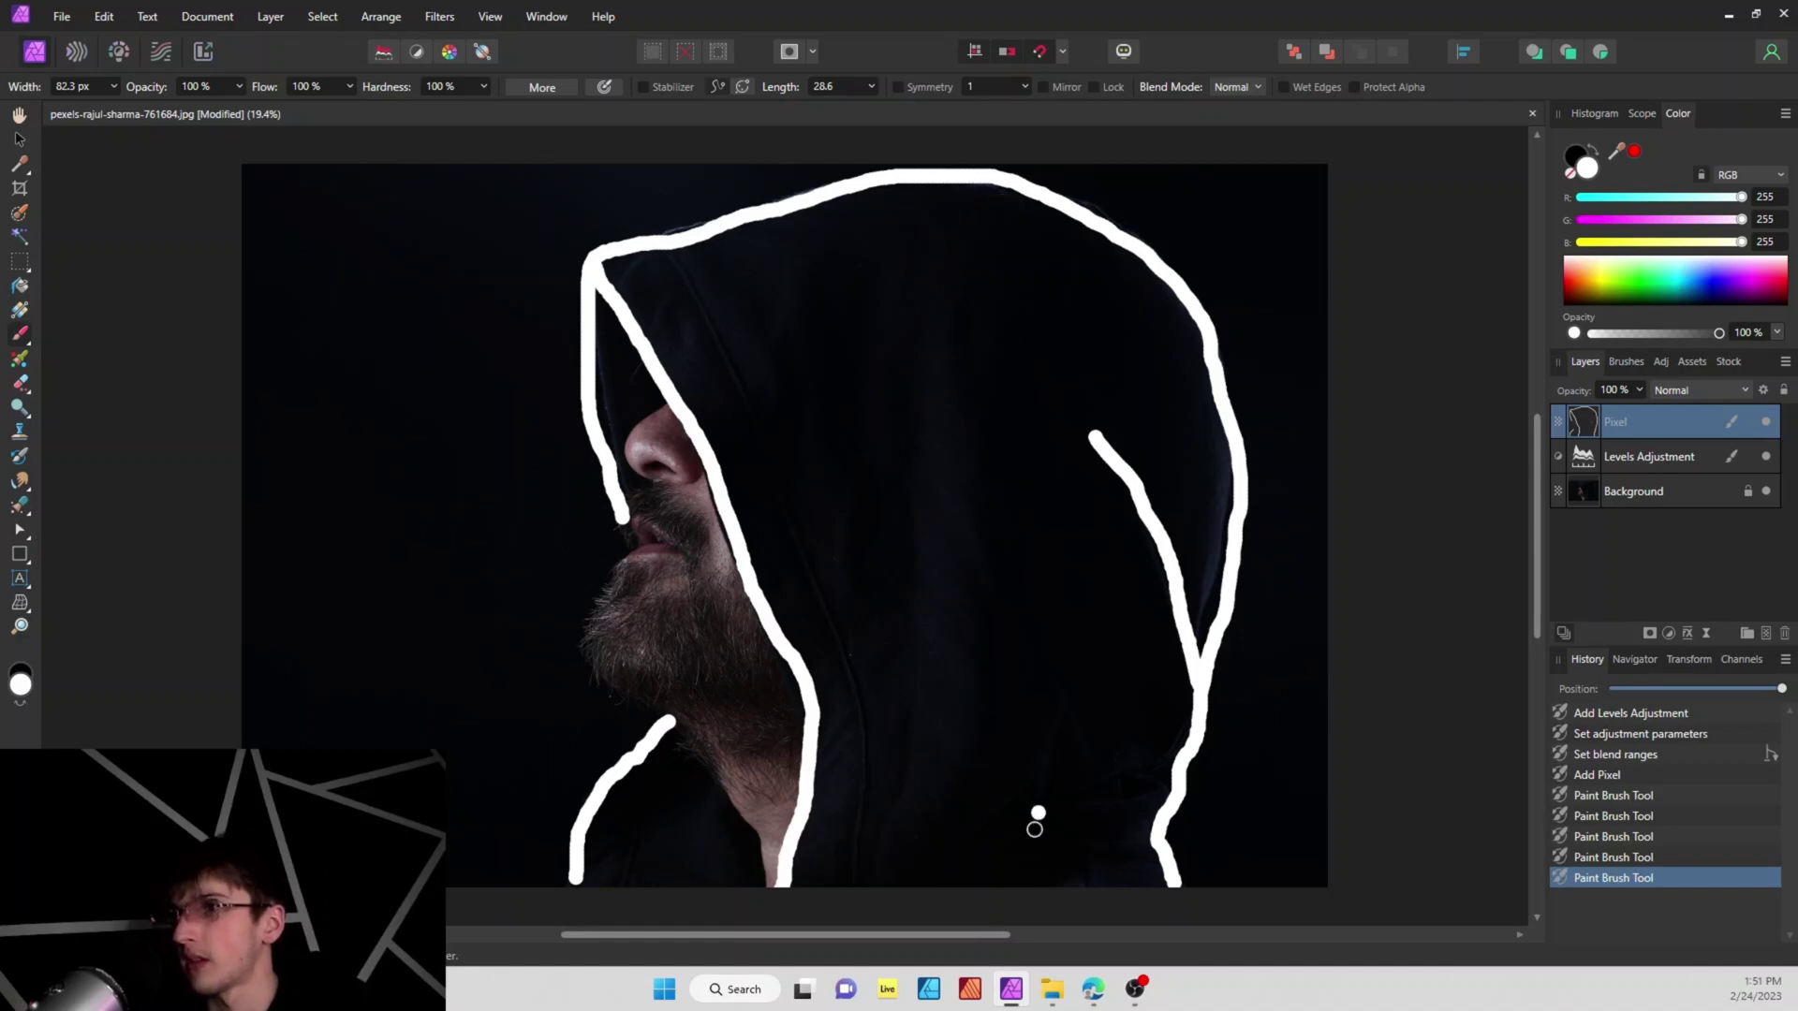
{"action": "left_click_drag", "start_coordinate": [1034, 885], "coordinate": [1101, 775]}
{"action": "left_click_drag", "start_coordinate": [866, 440], "coordinate": [795, 361]}
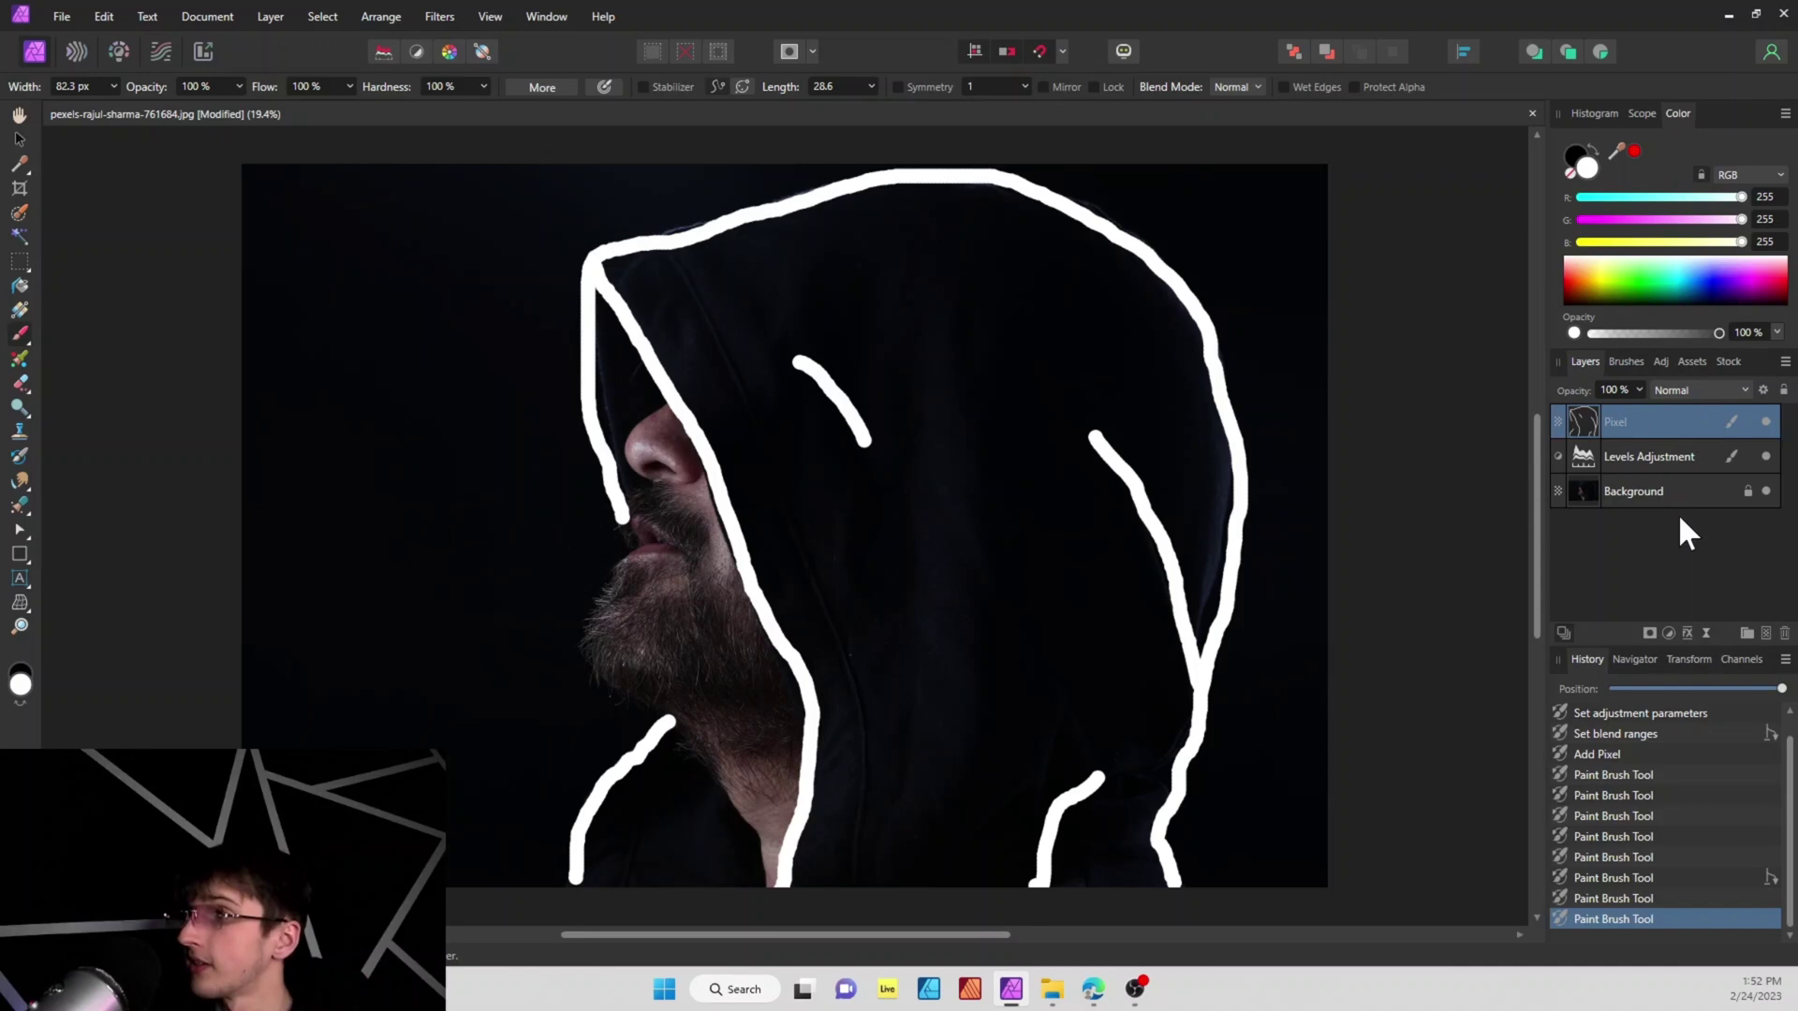
- Add a Live Gaussian Blur with a 0.7 px radius to the white outline layer
{"action": "left_click", "coordinate": [1671, 631]}
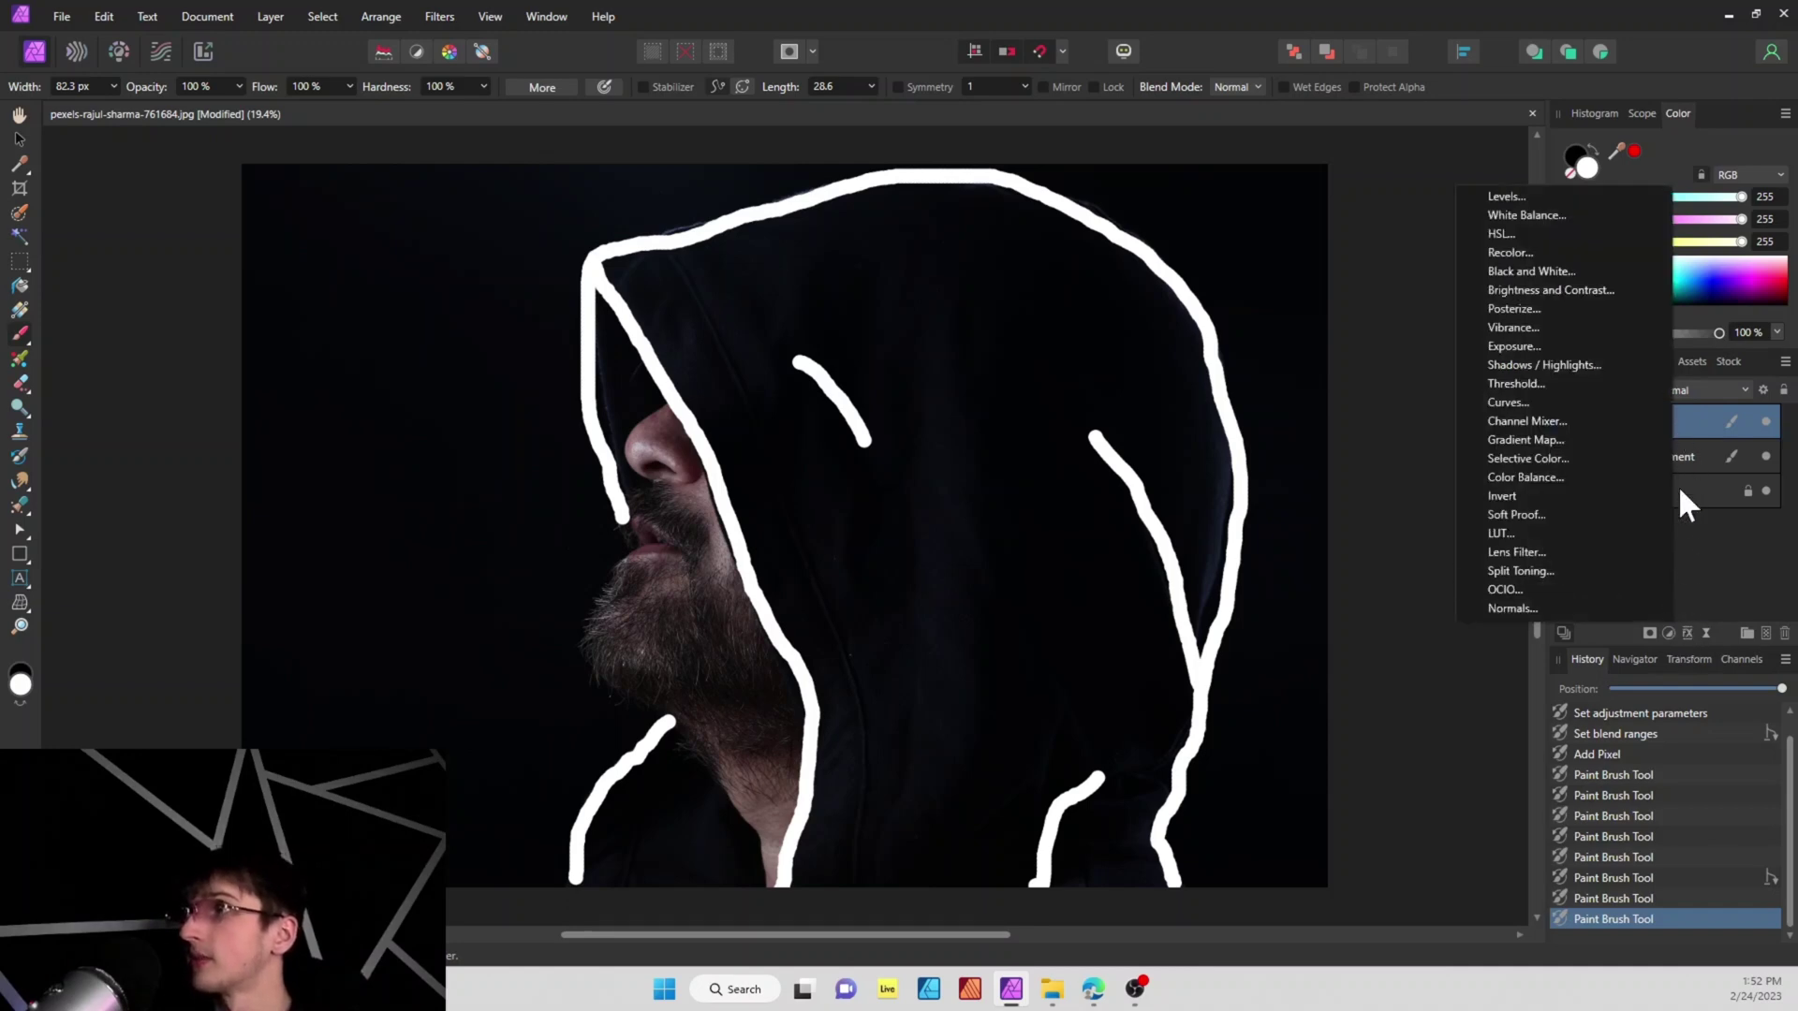
{"action": "left_click", "coordinate": [1691, 629]}
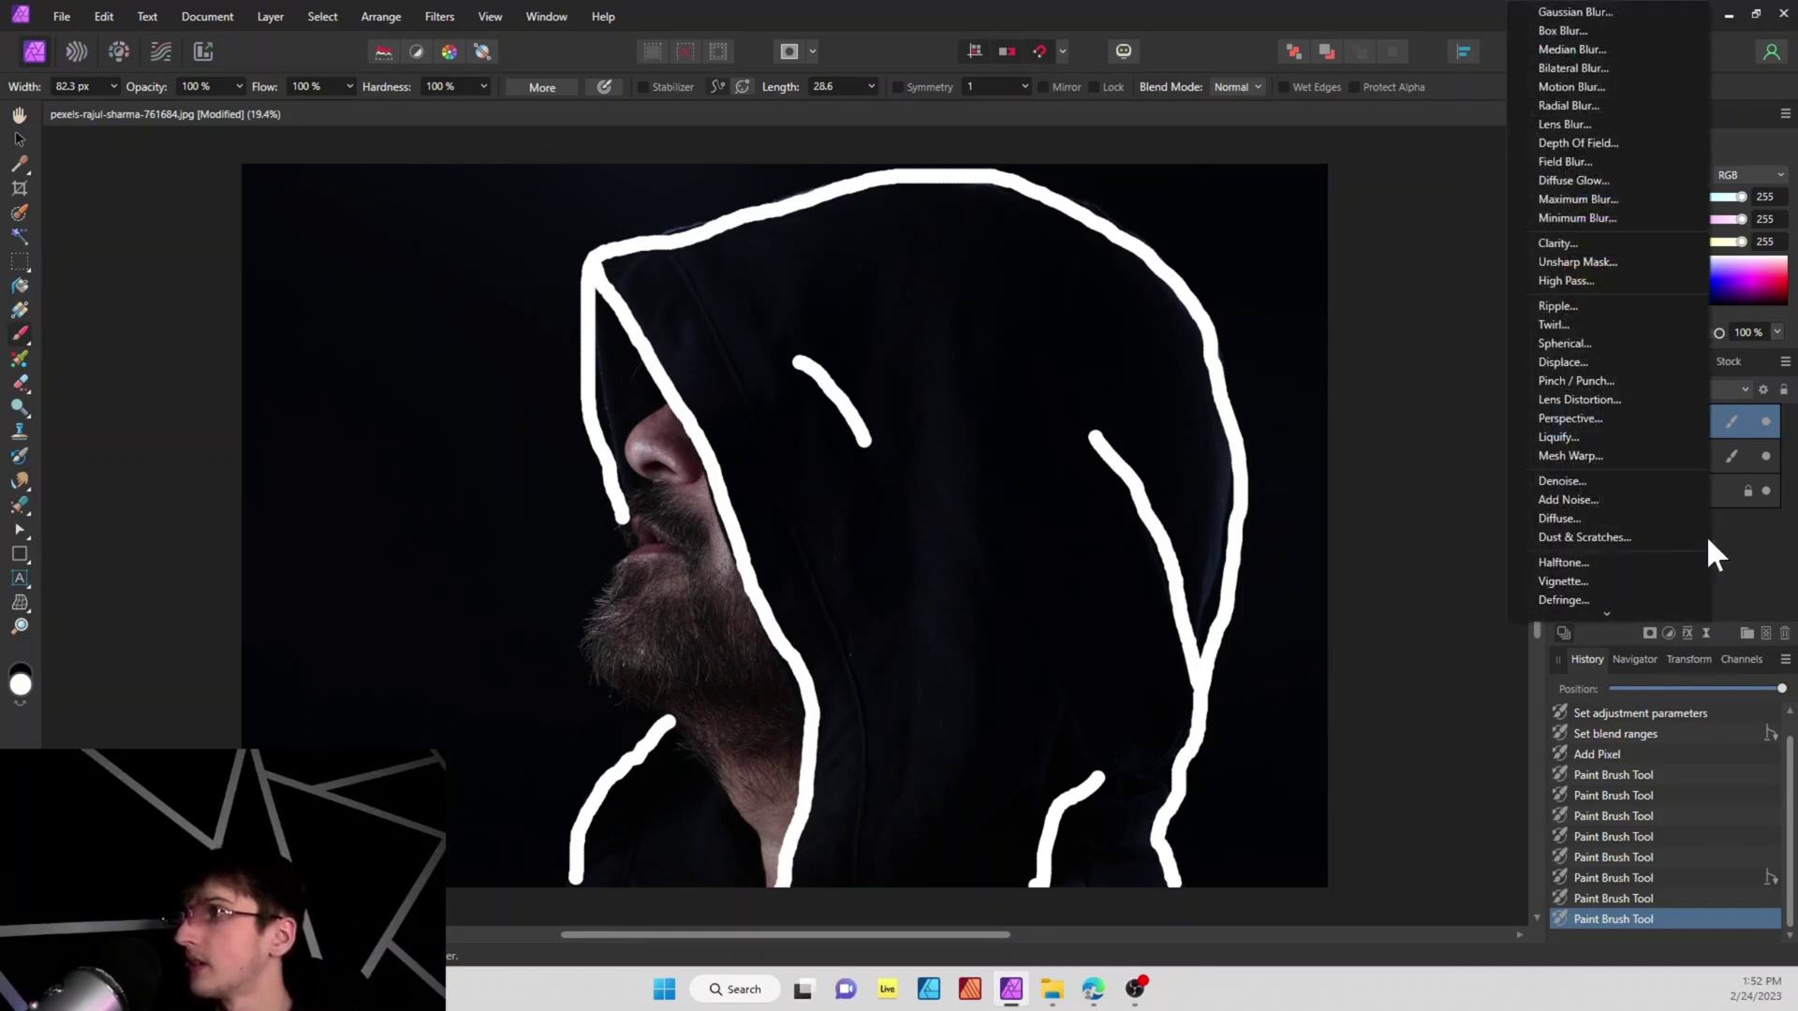
{"action": "left_click", "coordinate": [1603, 13]}
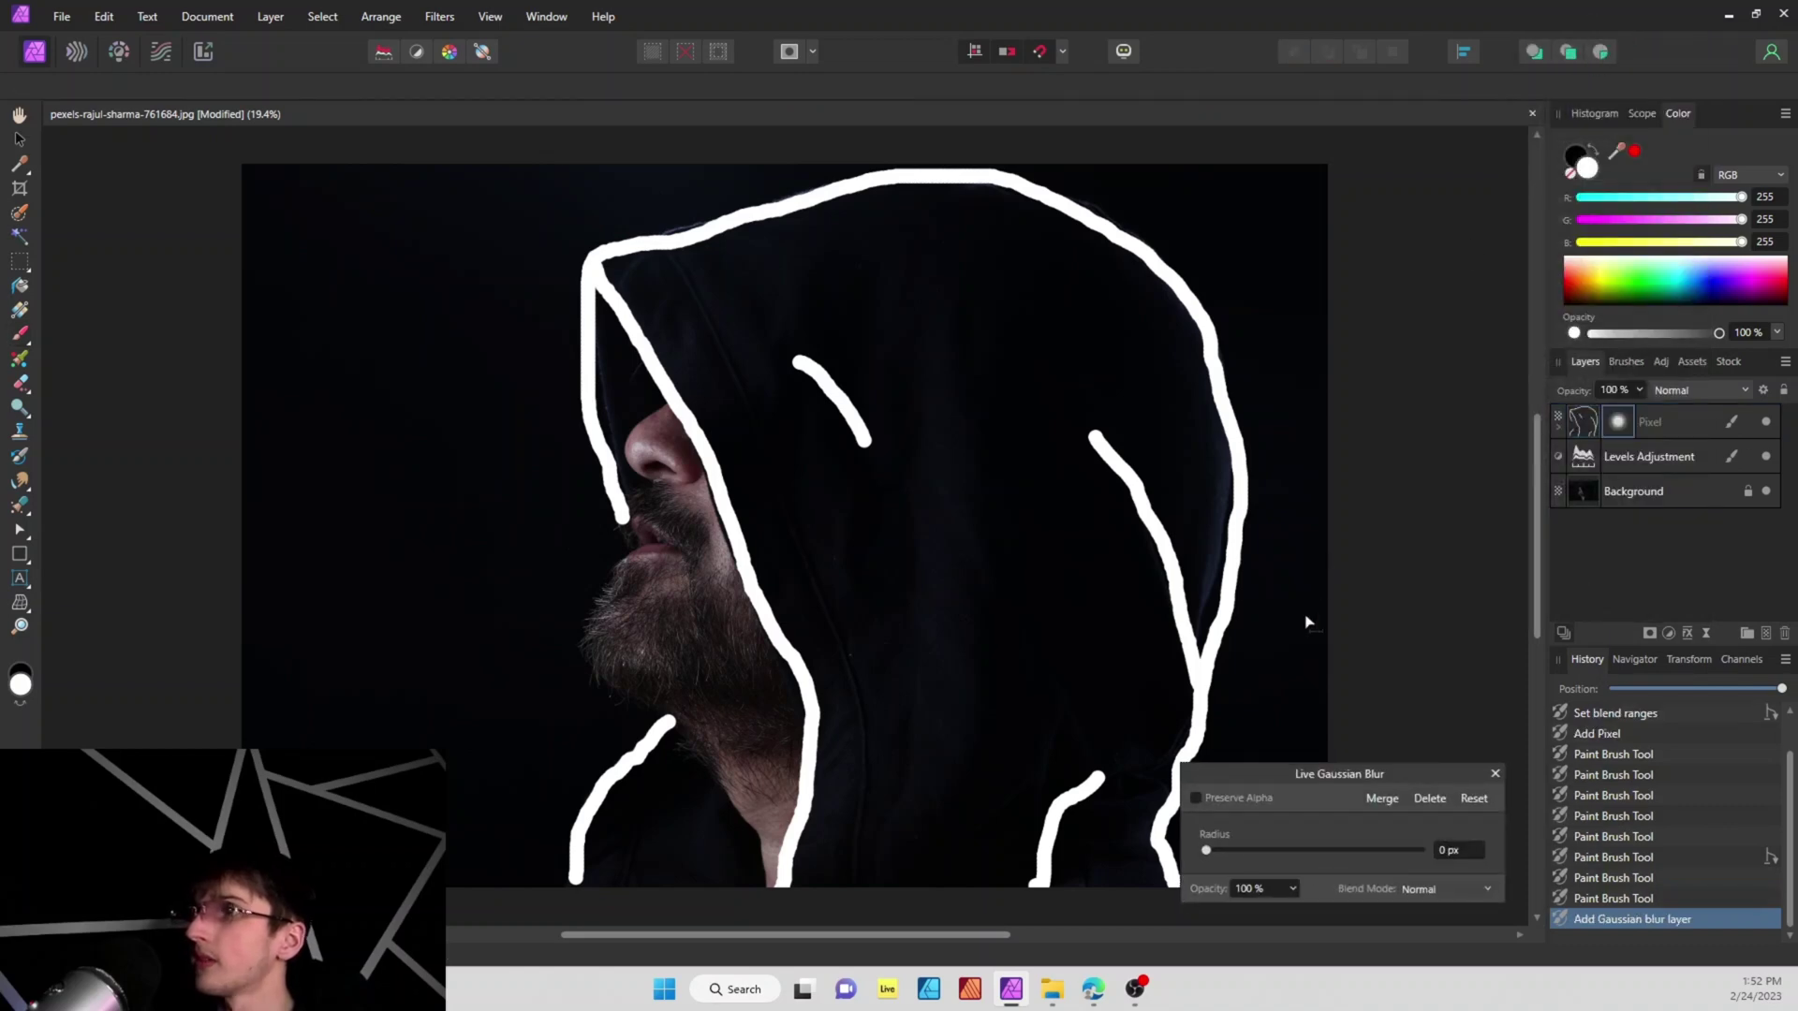
{"action": "left_click_drag", "start_coordinate": [1206, 850], "coordinate": [1210, 850]}
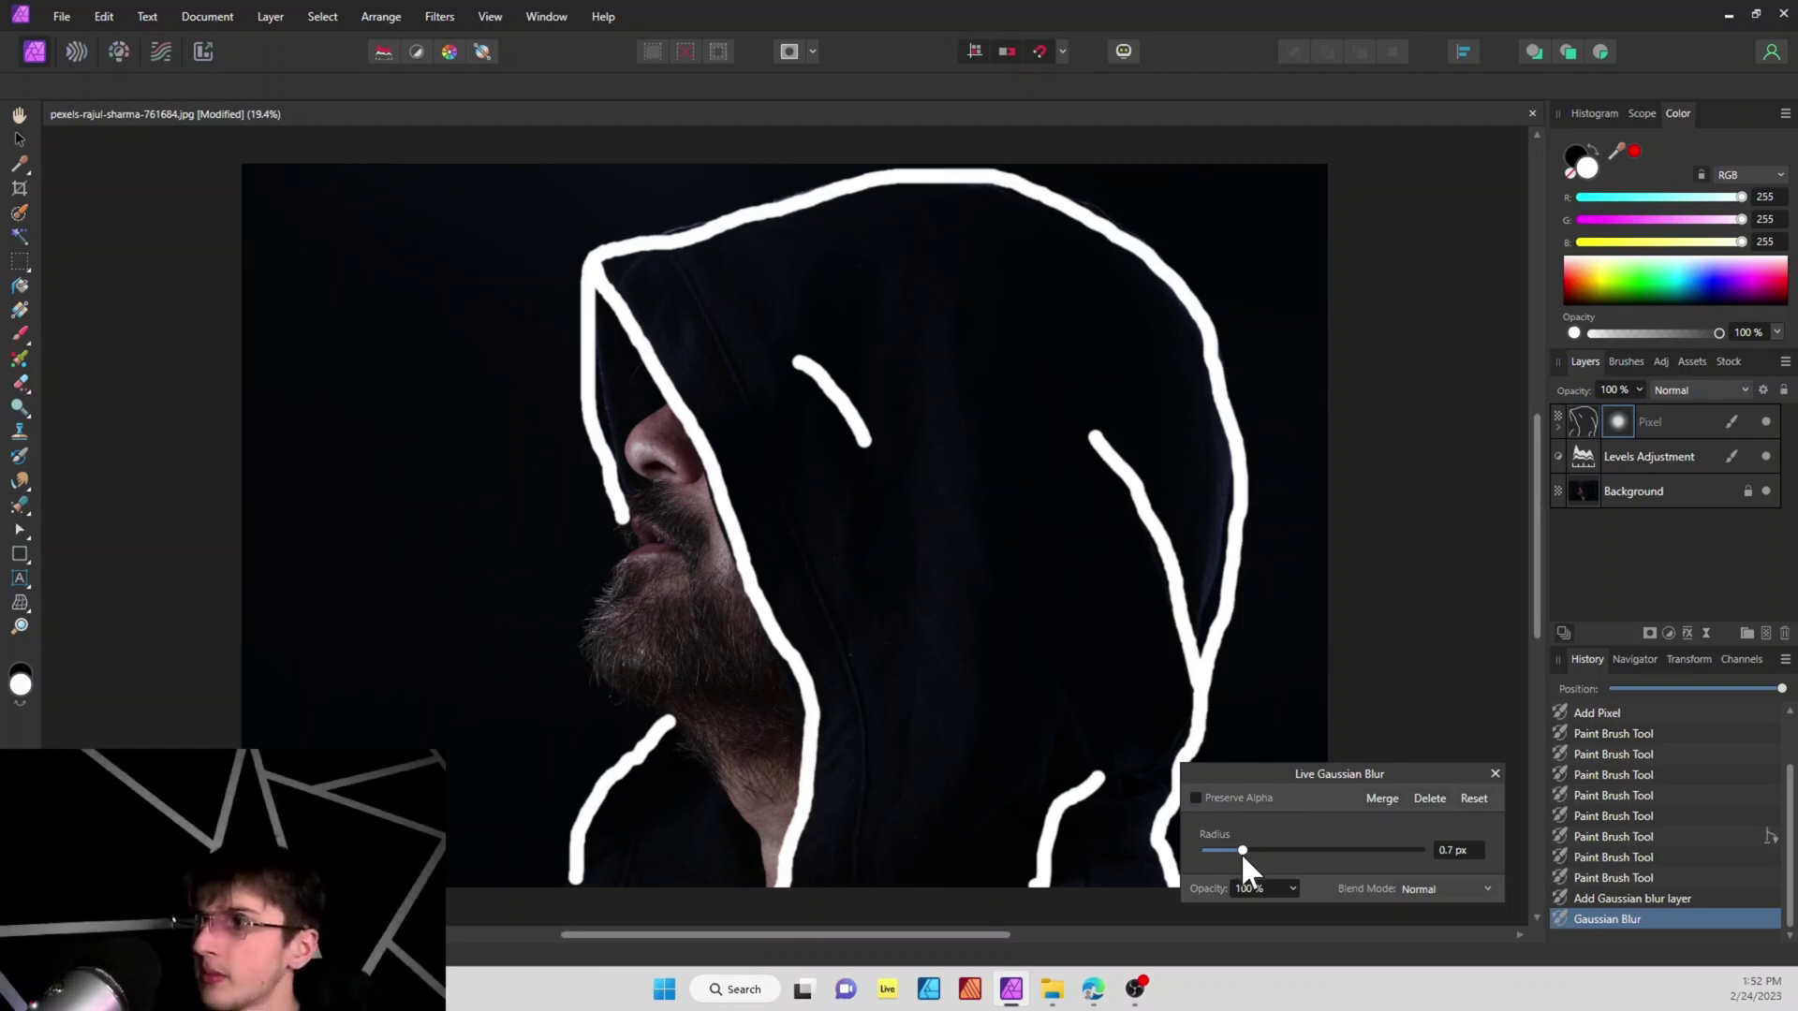
{"action": "left_click", "coordinate": [1495, 774]}
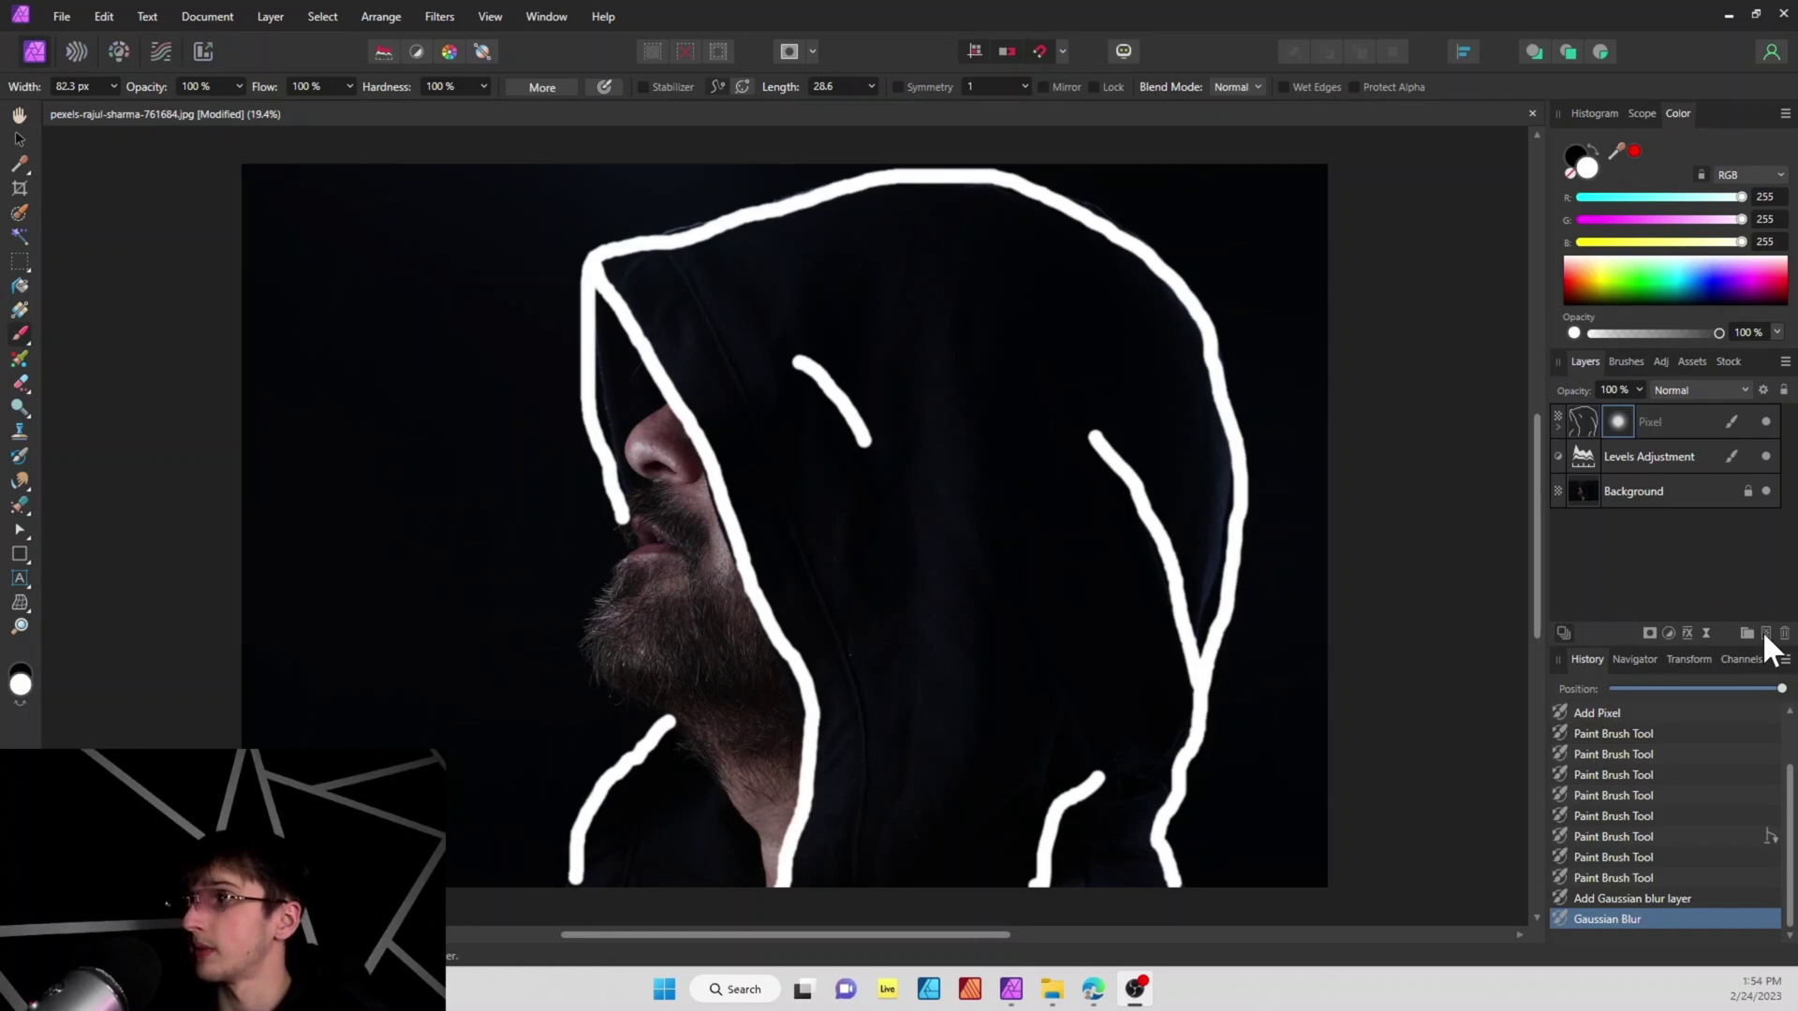
- Add a new top Pixel layer and set the brush to red, 0% hardness, 20% flow
{"action": "left_click", "coordinate": [1764, 633]}
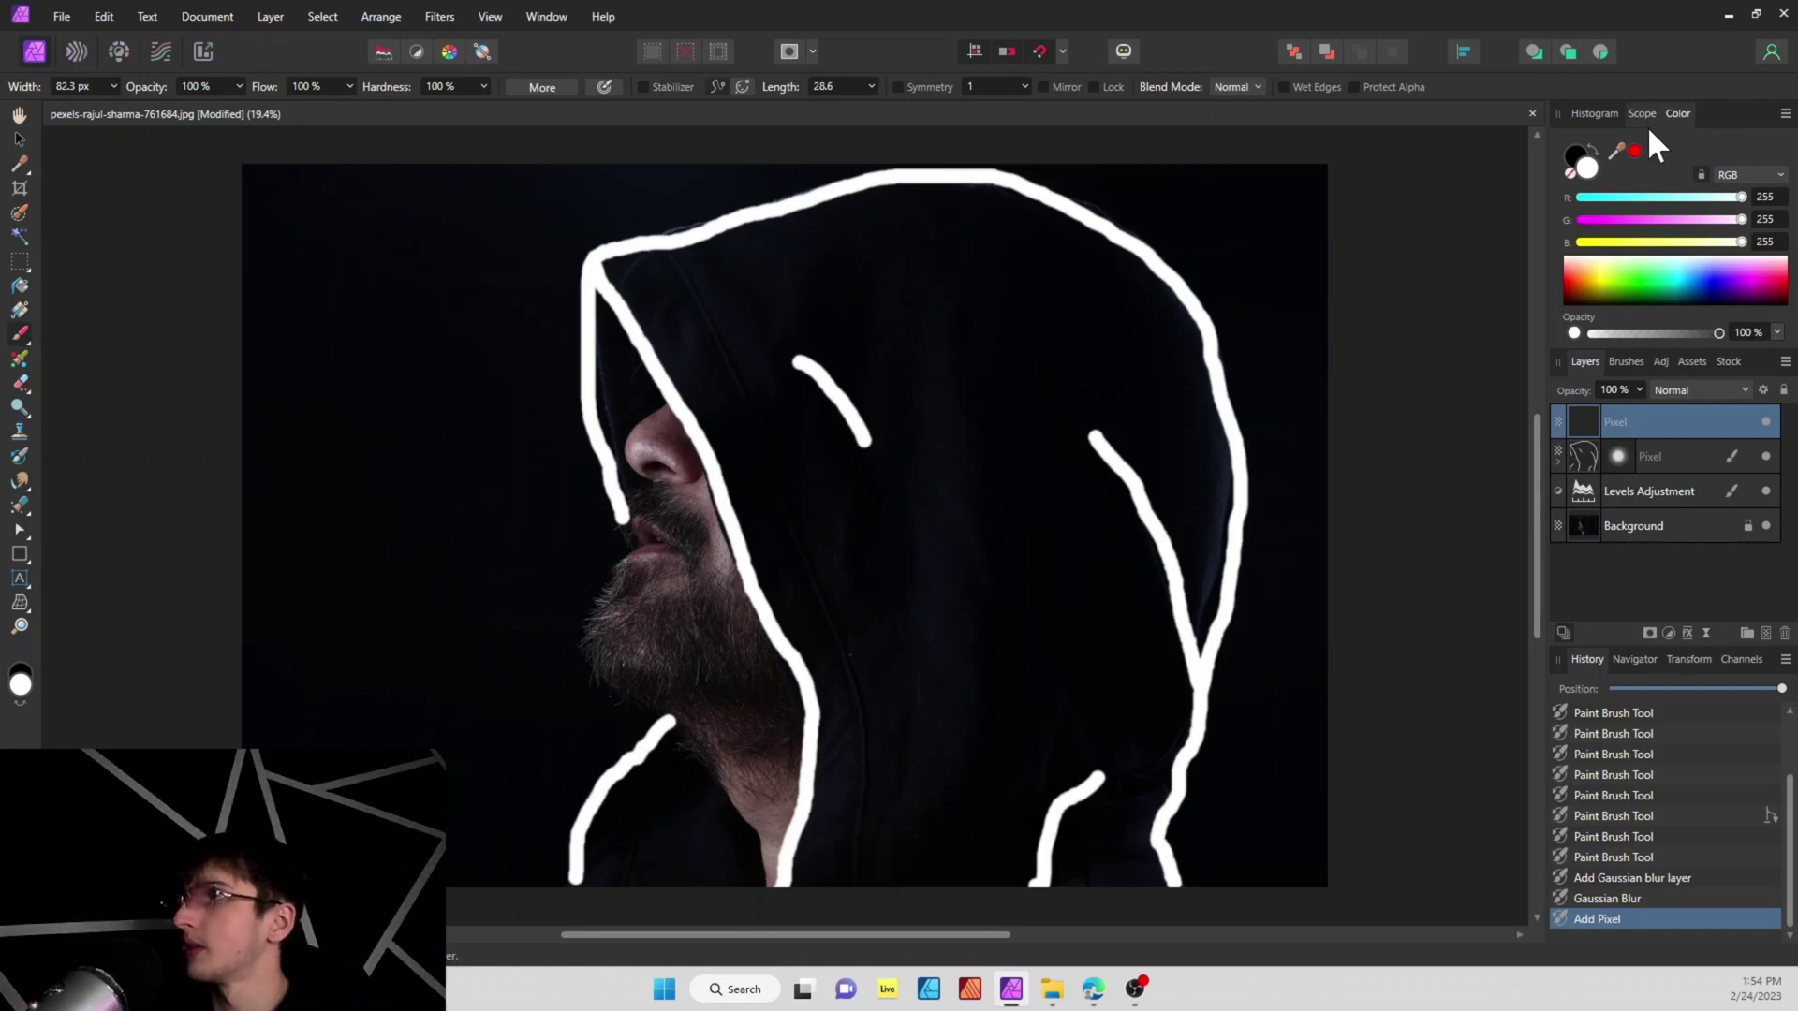
{"action": "left_click", "coordinate": [1632, 149]}
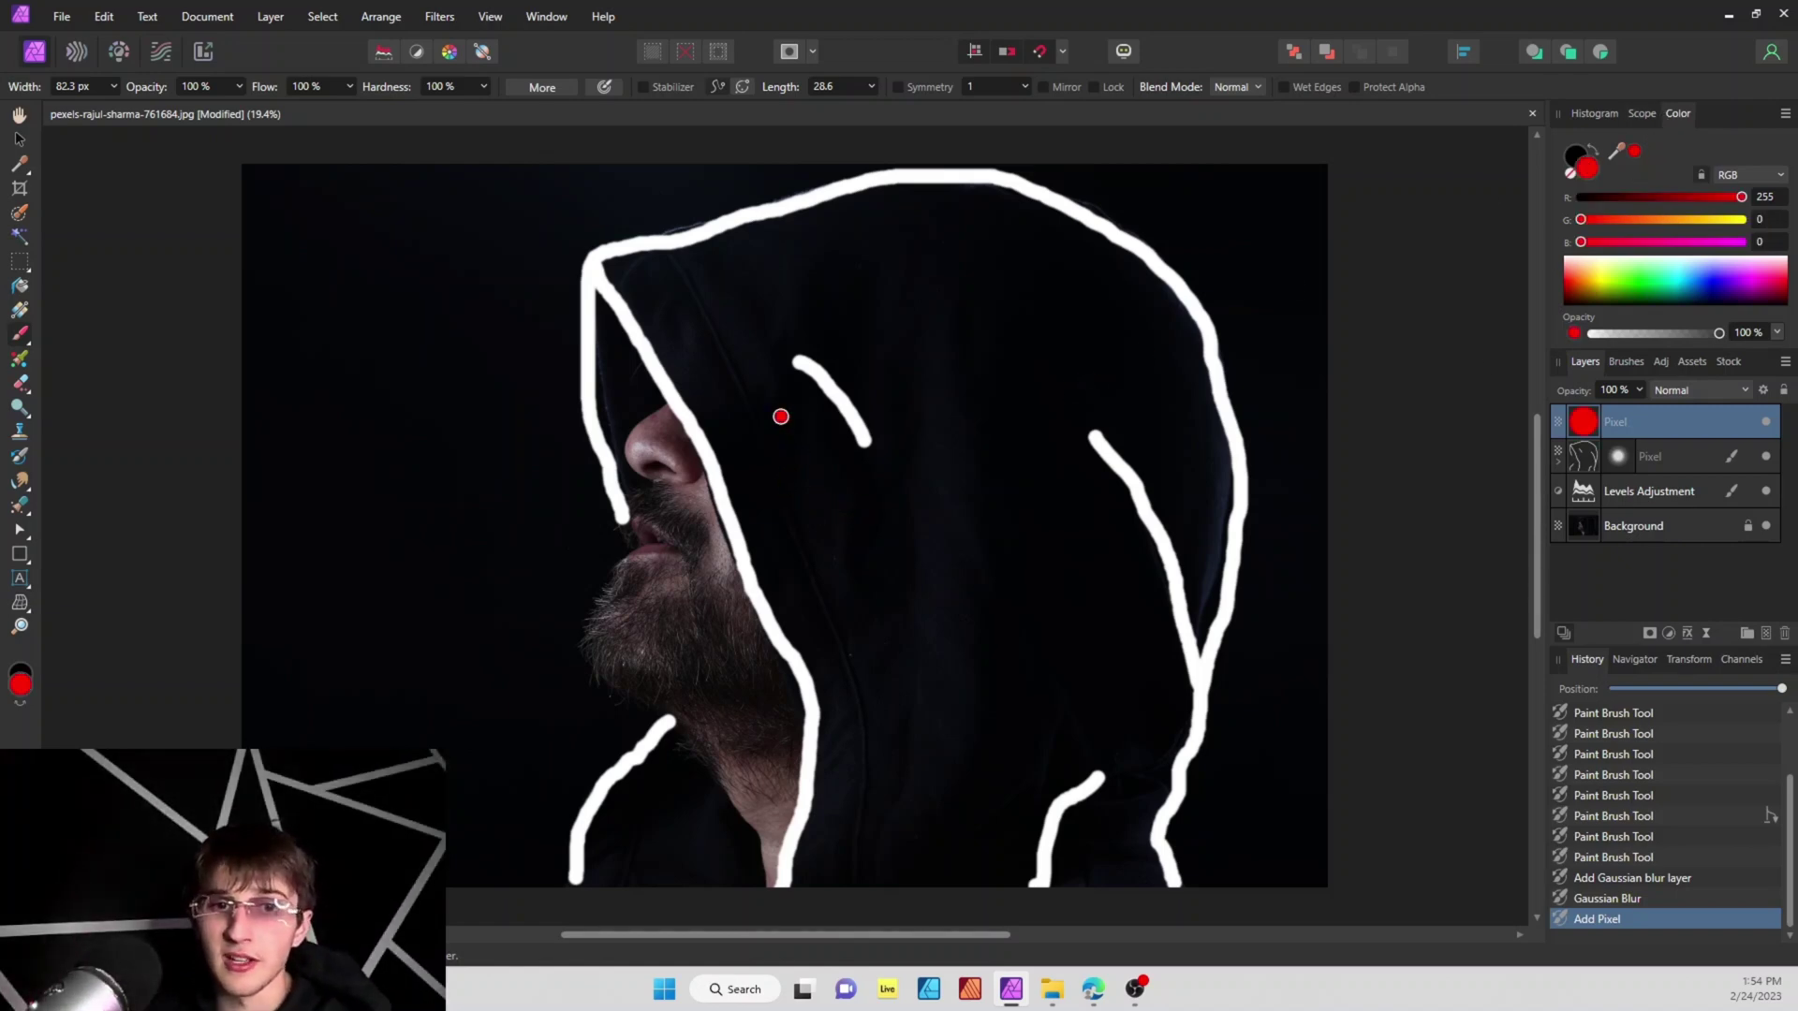
{"action": "left_click", "coordinate": [483, 87]}
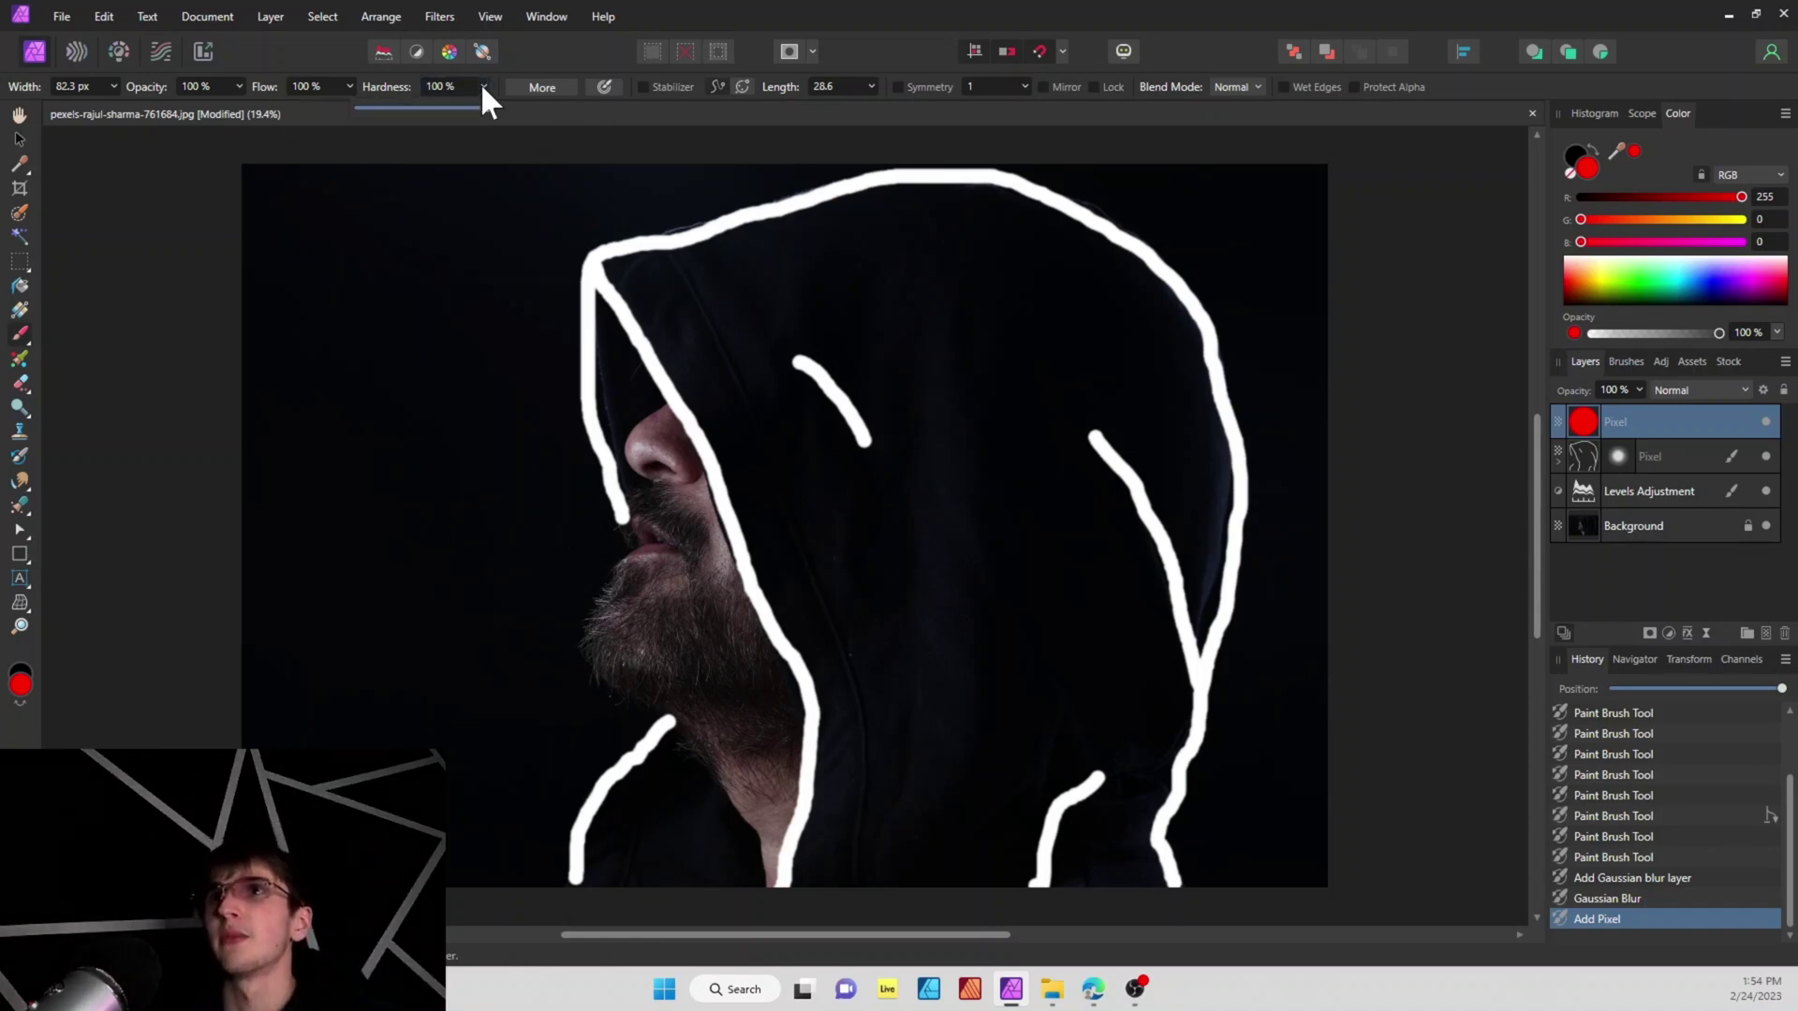
{"action": "left_click_drag", "start_coordinate": [479, 101], "coordinate": [350, 98]}
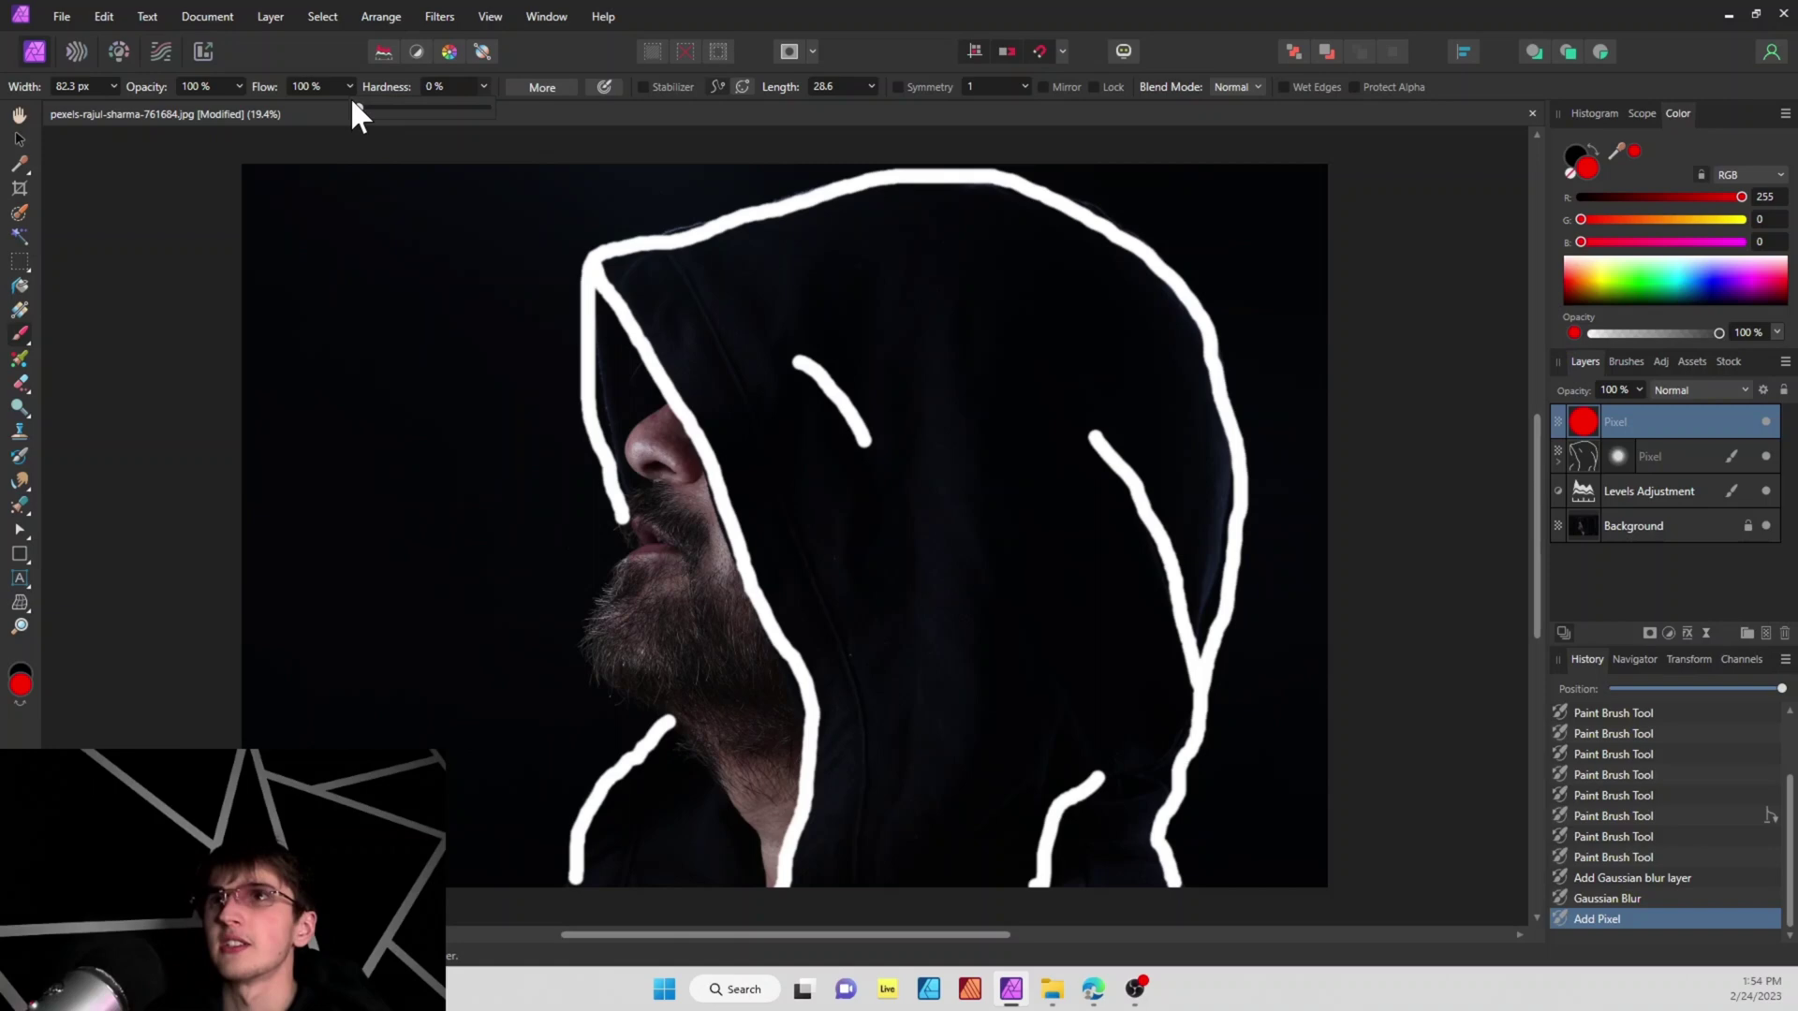
{"action": "left_click", "coordinate": [346, 87]}
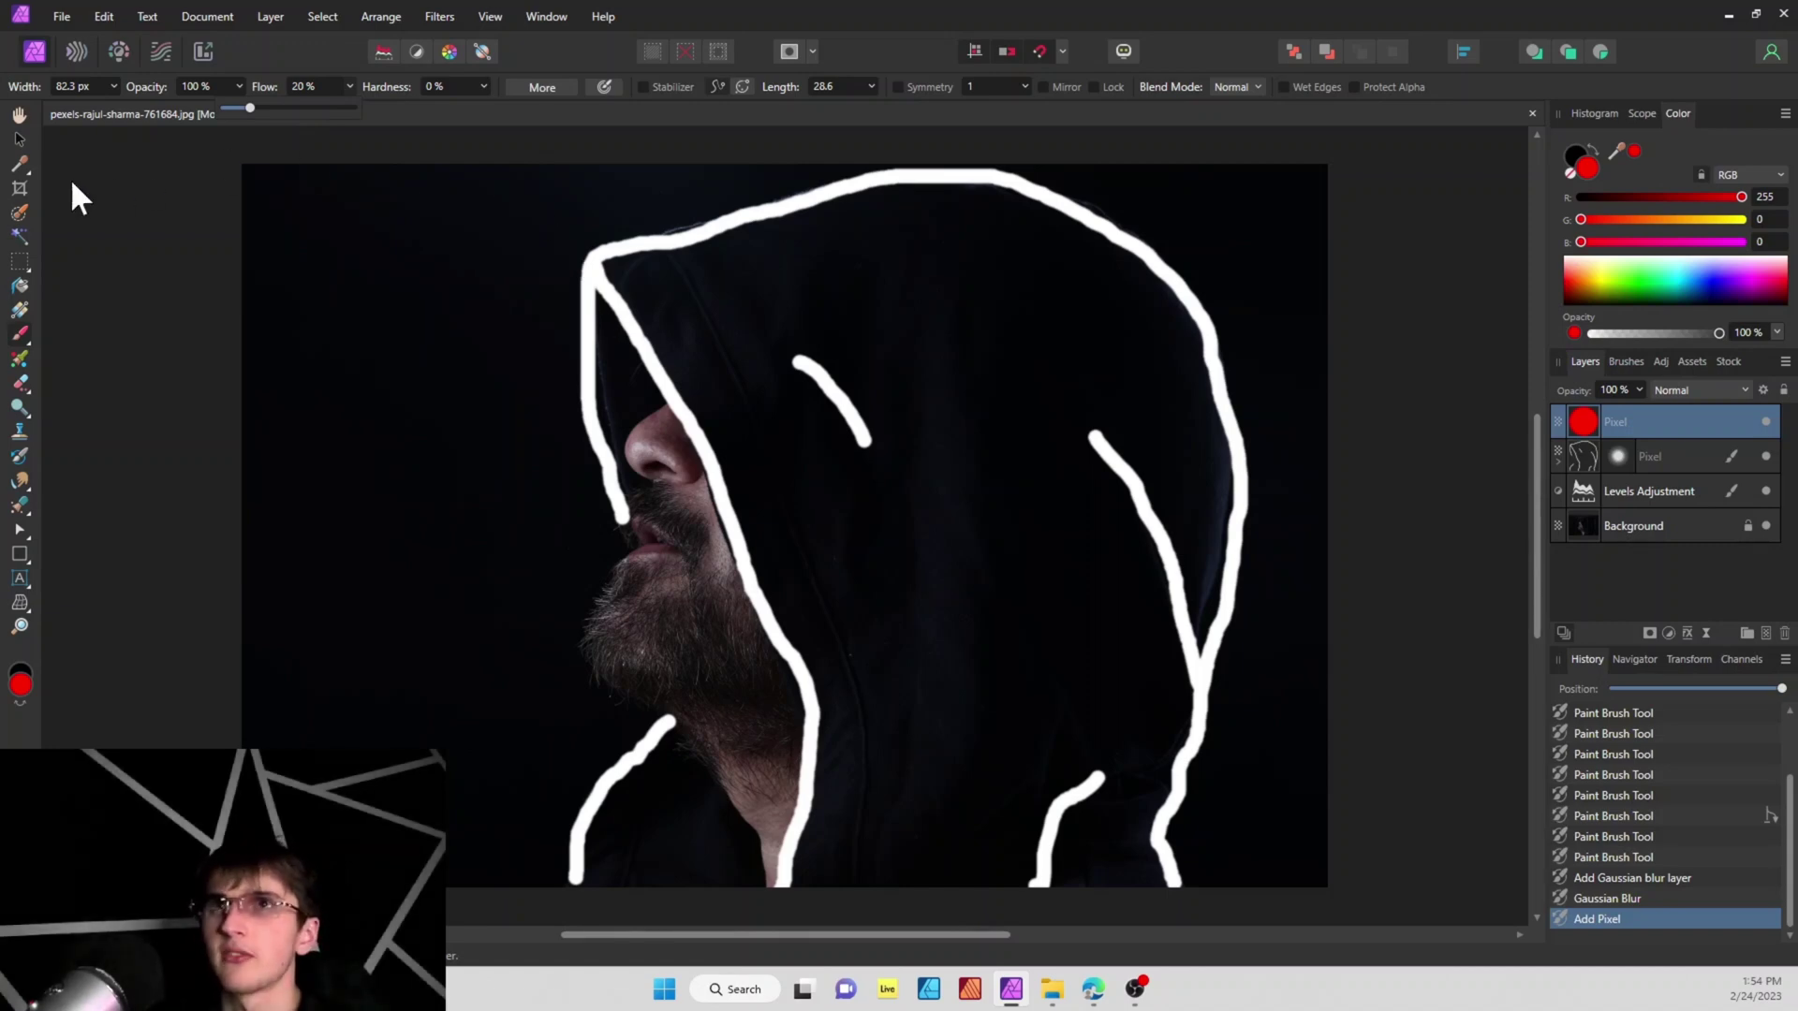
{"action": "left_click", "coordinate": [19, 333]}
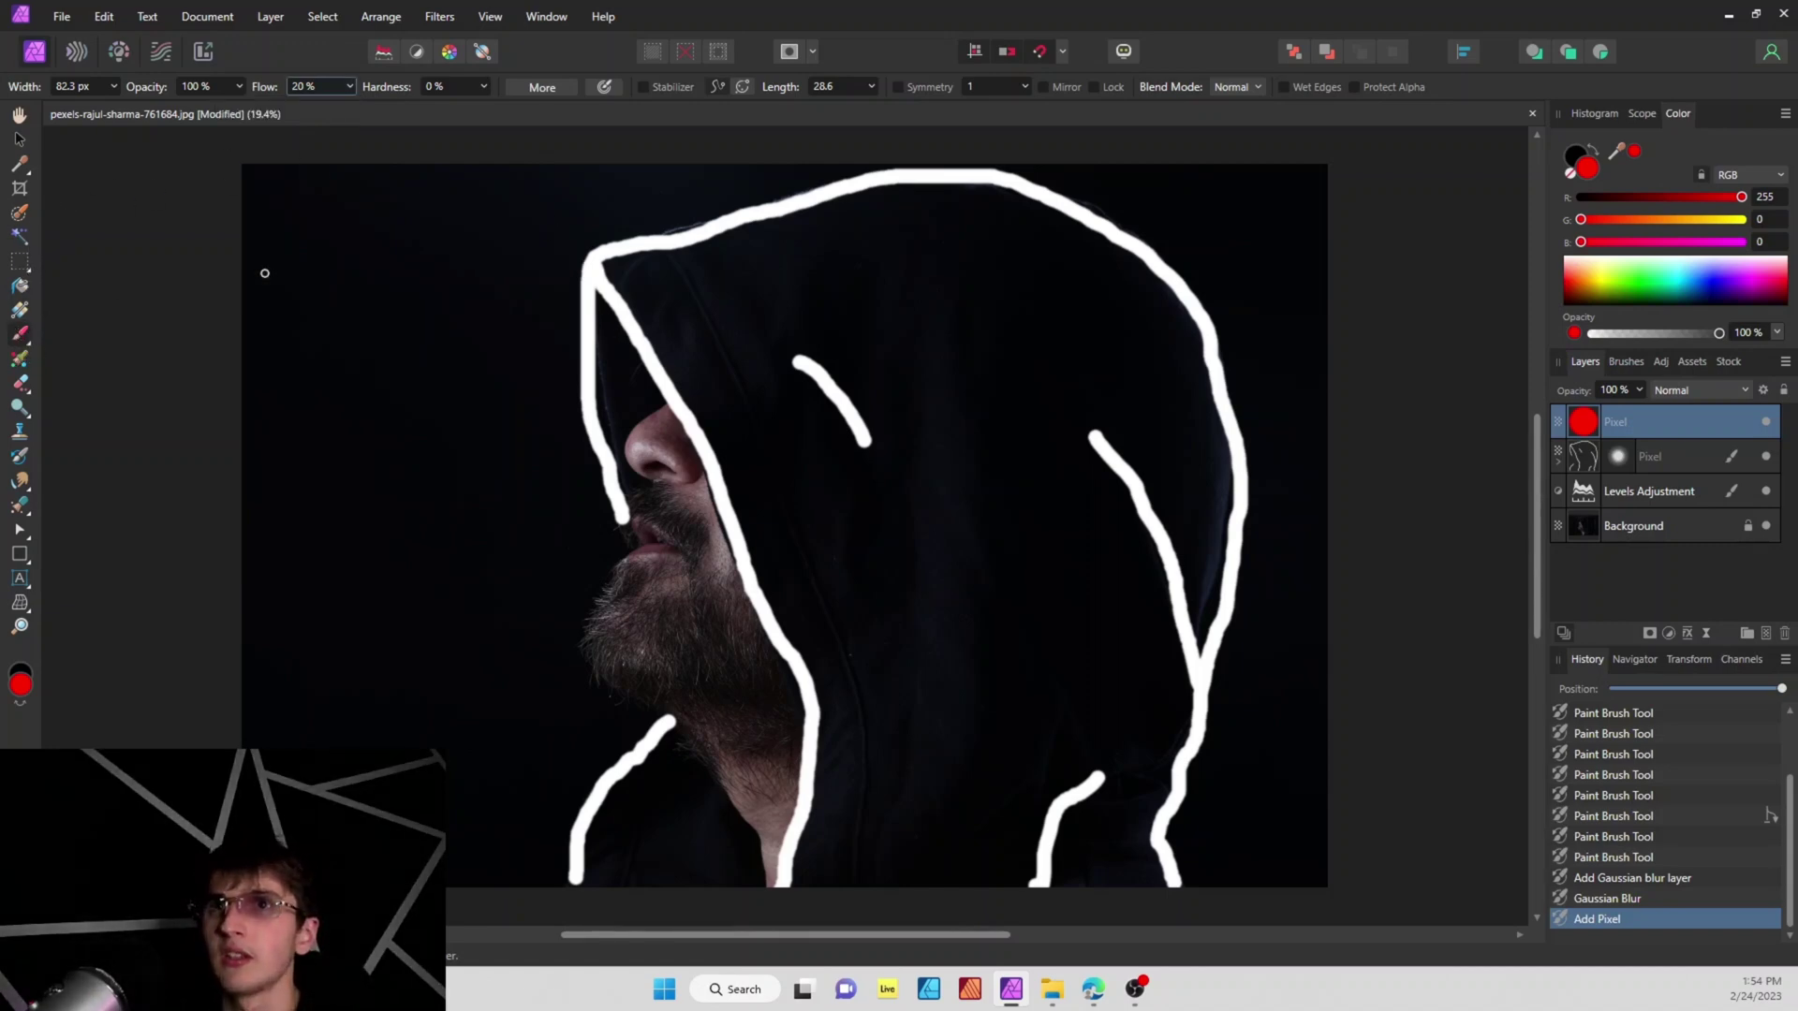
- Enlarge the brush and repaint the hood edge, bottom line, right inner line and small stroke in red
{"action": "key", "text": "bracketright"}
{"action": "key", "text": "bracketright"}
{"action": "key", "text": "bracketright"}
{"action": "key", "text": "bracketright"}
{"action": "key", "text": "bracketright"}
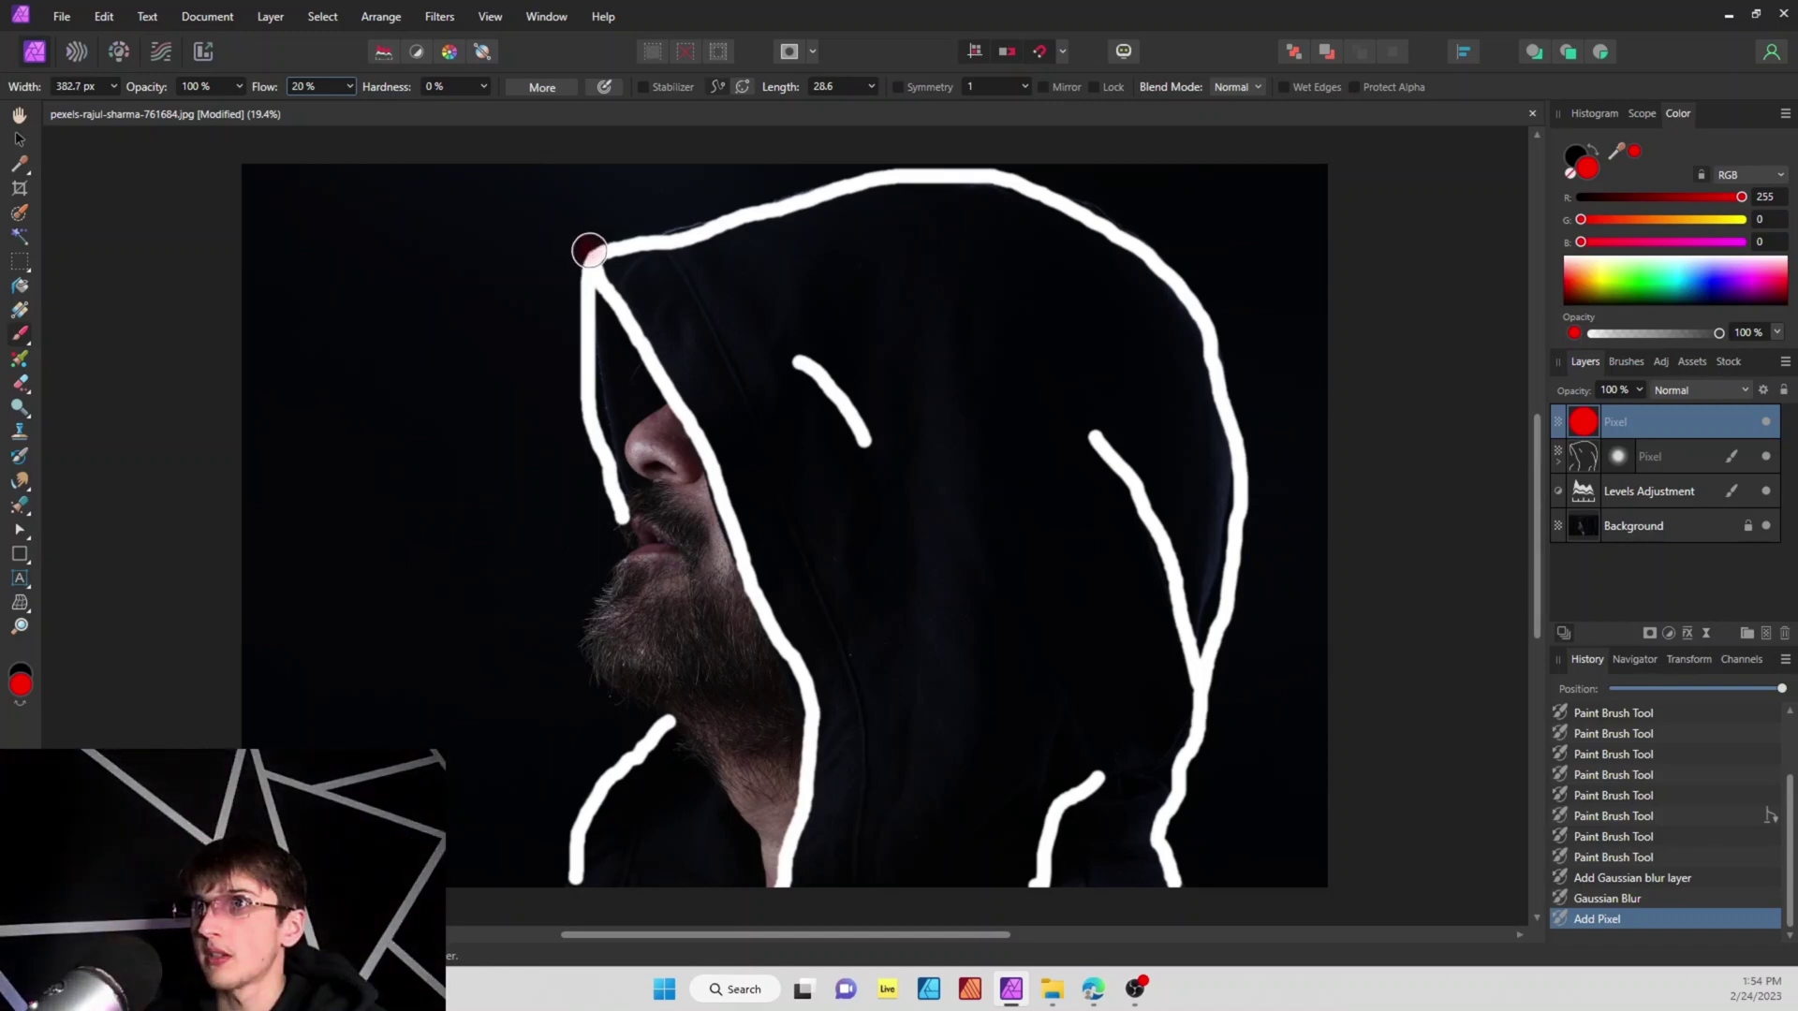
{"action": "key", "text": "bracketright"}
{"action": "key", "text": "bracketright"}
{"action": "mouse_move", "coordinate": [589, 253]}
{"action": "left_mouse_down"}
{"action": "mouse_move", "coordinate": [921, 175]}
{"action": "mouse_move", "coordinate": [968, 175]}
{"action": "mouse_move", "coordinate": [1152, 251]}
{"action": "mouse_move", "coordinate": [1191, 294]}
{"action": "mouse_move", "coordinate": [1234, 429]}
{"action": "mouse_move", "coordinate": [1170, 885]}
{"action": "left_mouse_up"}
{"action": "mouse_move", "coordinate": [1195, 663]}
{"action": "left_mouse_down"}
{"action": "mouse_move", "coordinate": [1135, 486]}
{"action": "mouse_move", "coordinate": [1092, 435]}
{"action": "left_mouse_up"}
{"action": "mouse_move", "coordinate": [1035, 885]}
{"action": "left_mouse_down"}
{"action": "mouse_move", "coordinate": [1027, 867]}
{"action": "mouse_move", "coordinate": [1107, 772]}
{"action": "mouse_move", "coordinate": [1180, 834]}
{"action": "mouse_move", "coordinate": [1148, 851]}
{"action": "mouse_move", "coordinate": [1175, 894]}
{"action": "left_mouse_up"}
{"action": "left_click_drag", "start_coordinate": [1094, 437], "coordinate": [1103, 433]}
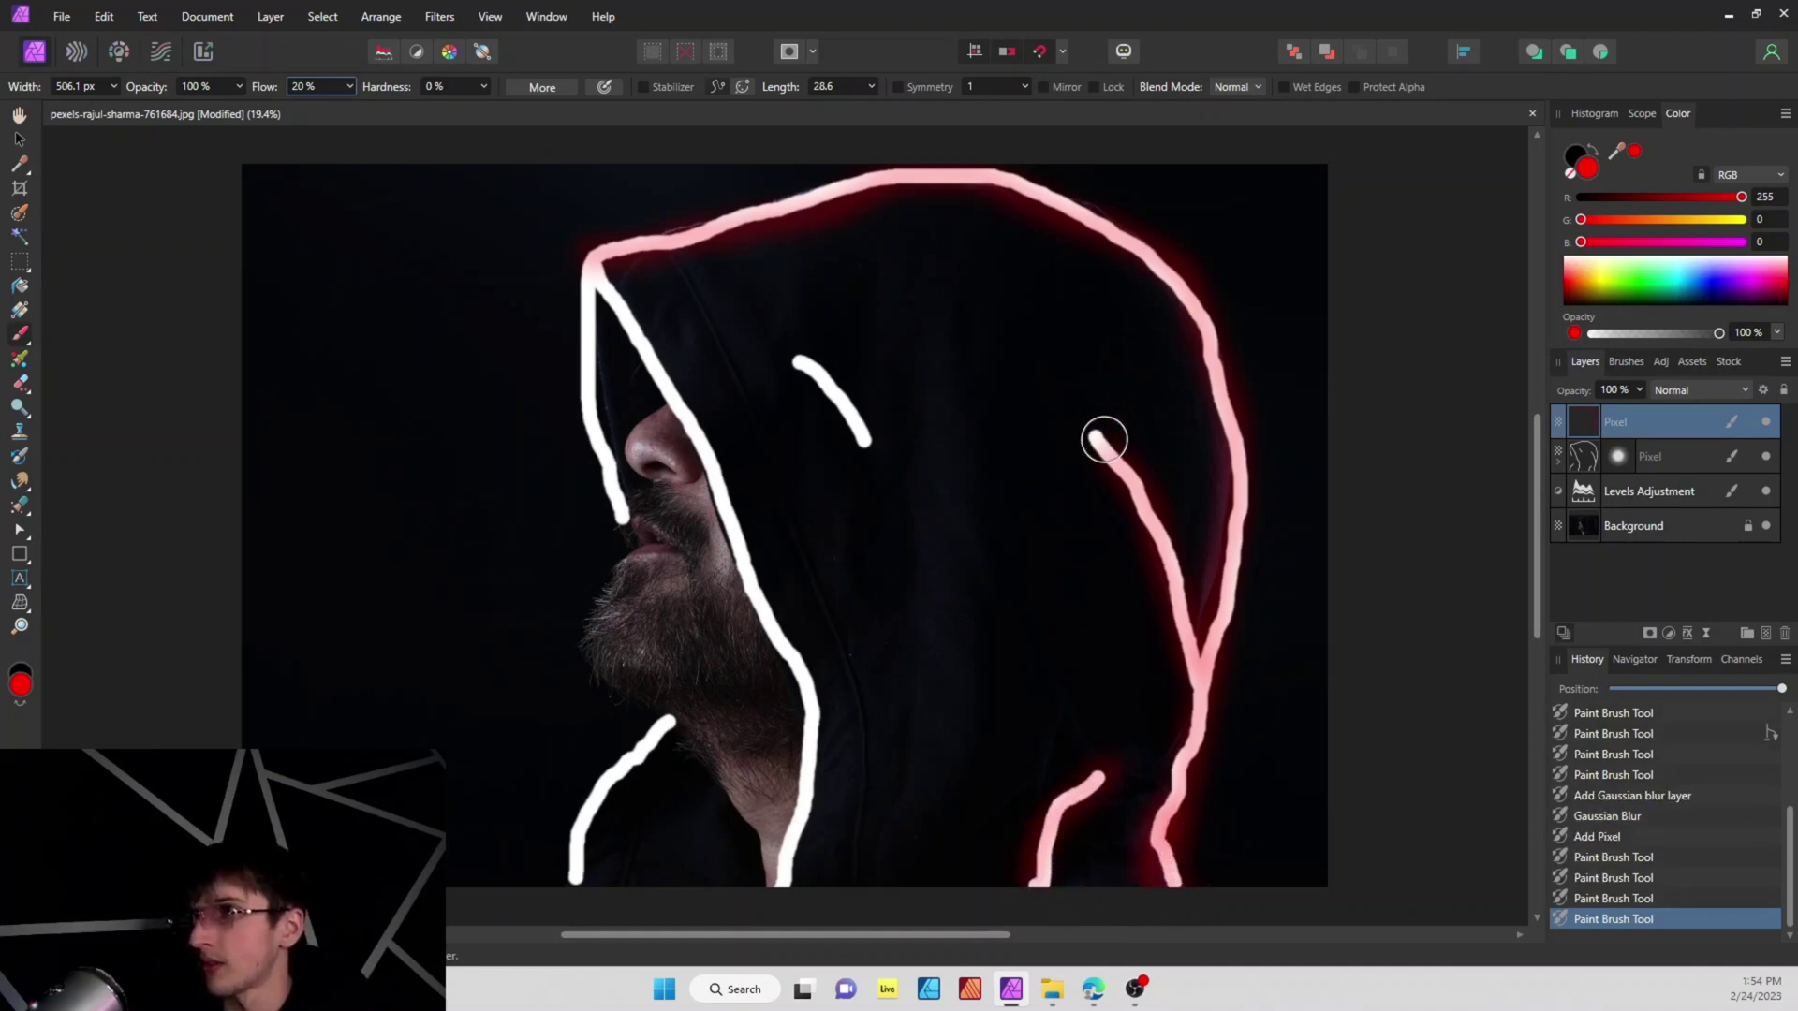
{"action": "left_click_drag", "start_coordinate": [802, 362], "coordinate": [863, 429]}
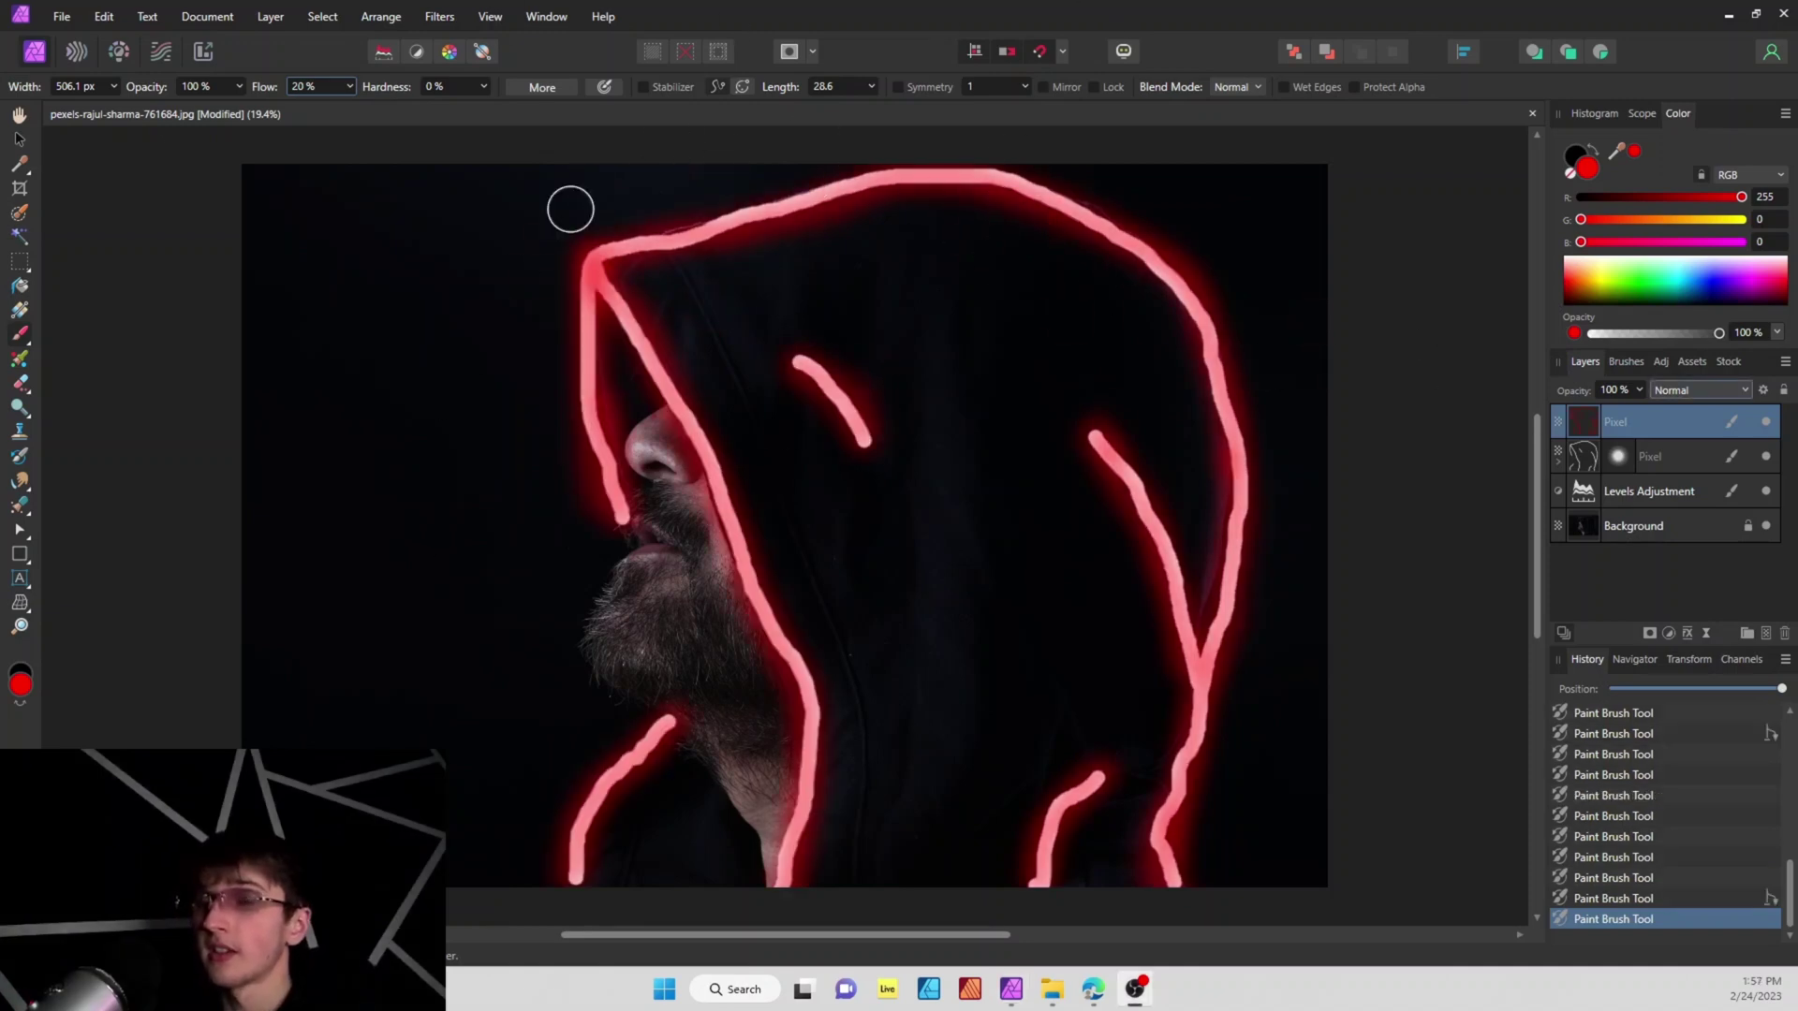
- Set the red layer's blend mode to Lighten and add a 6.1 px Live Gaussian Blur
{"action": "left_click", "coordinate": [1699, 386]}
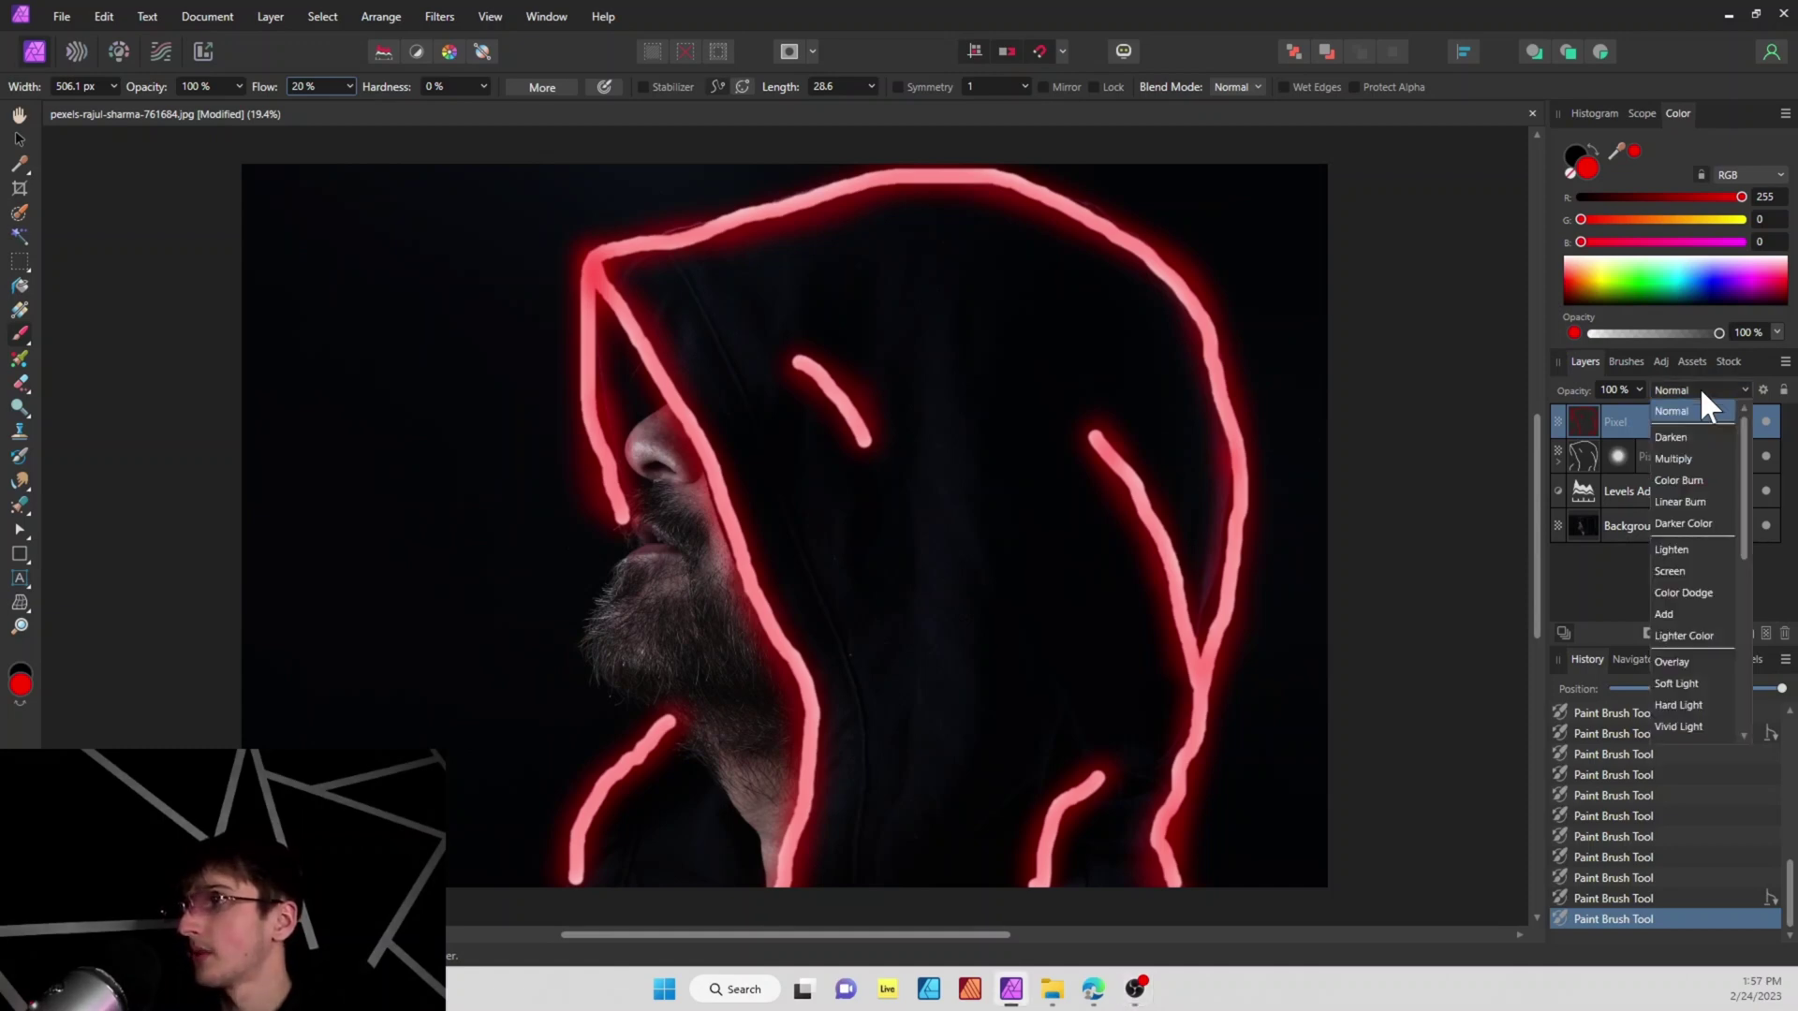
{"action": "left_click", "coordinate": [1689, 555]}
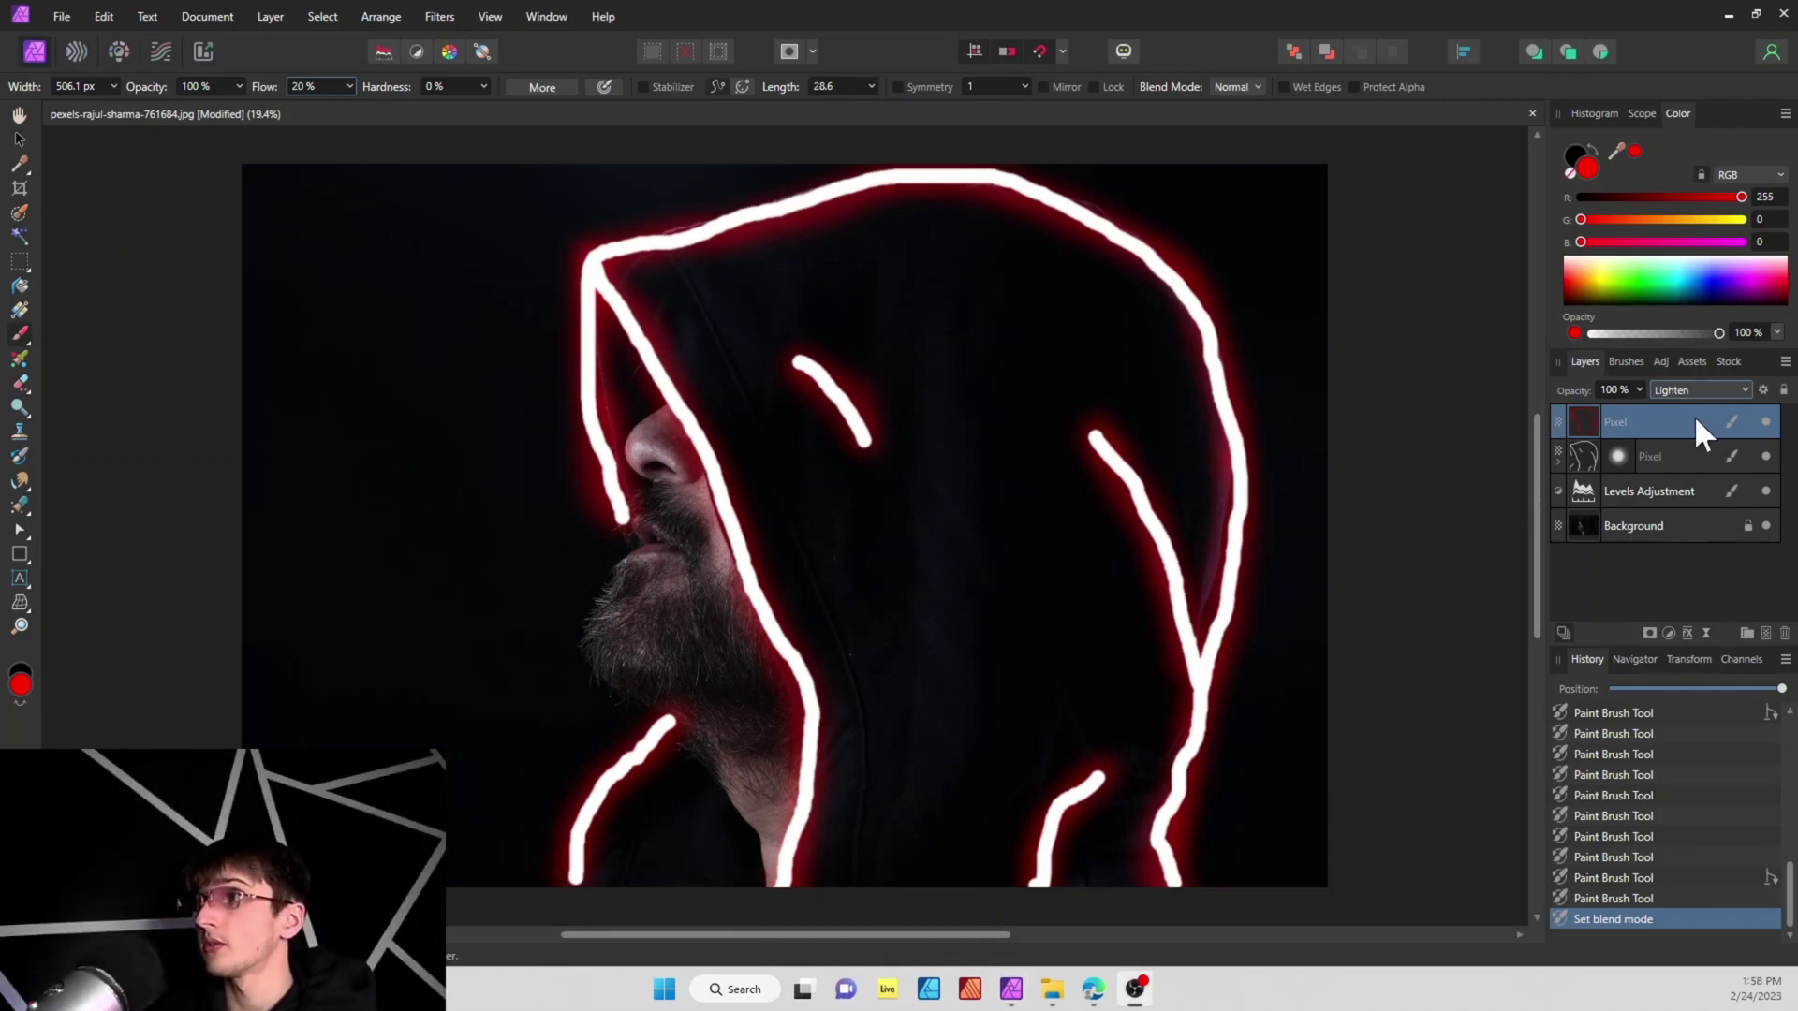
{"action": "left_click", "coordinate": [1706, 633]}
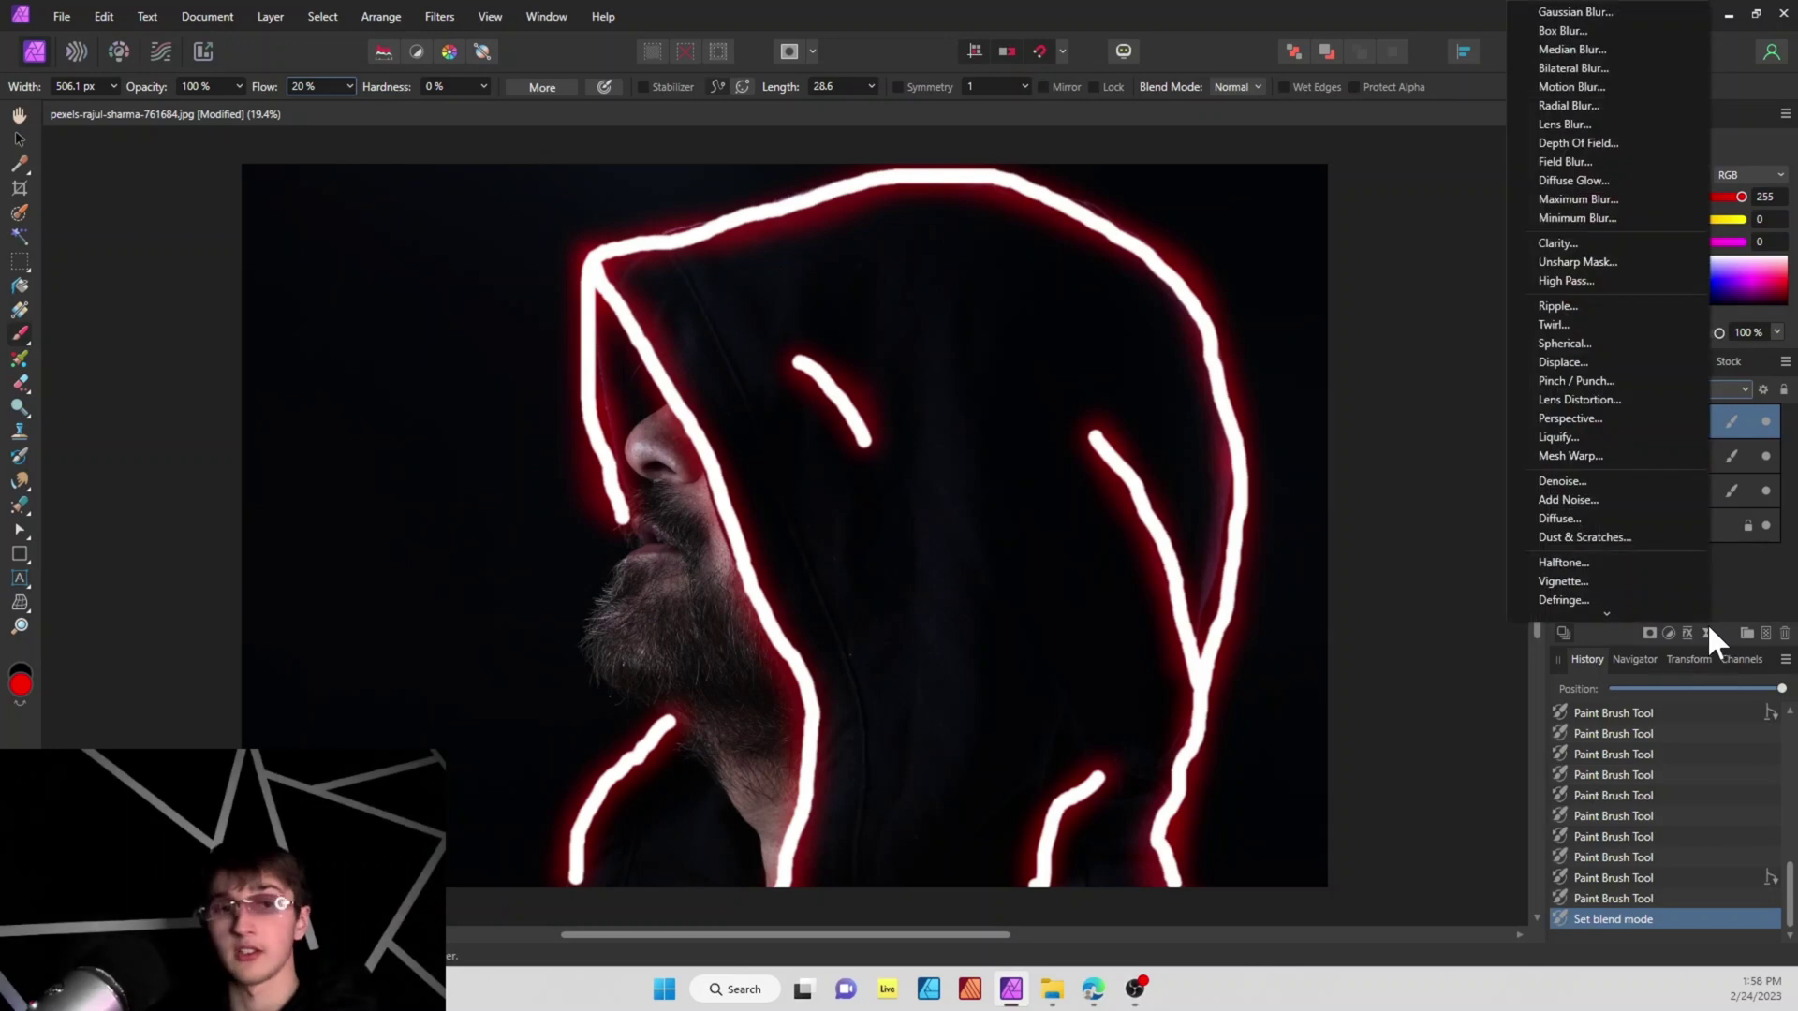
{"action": "left_click", "coordinate": [1614, 10]}
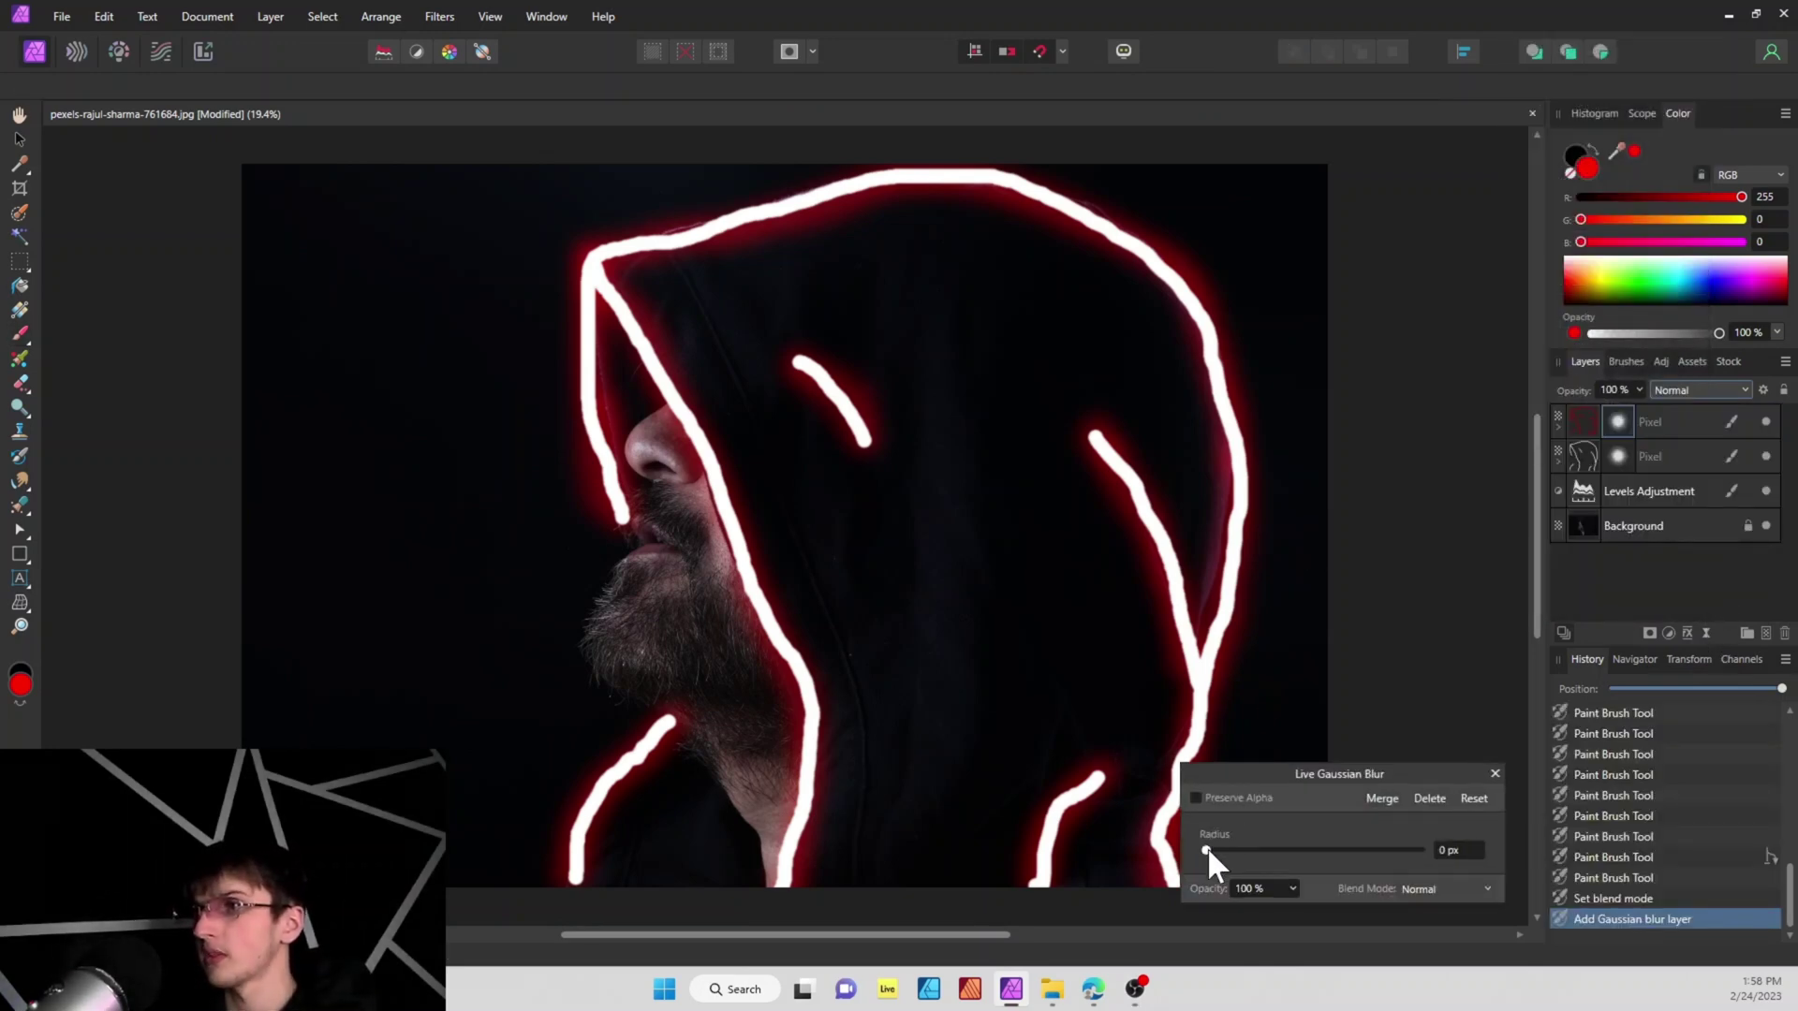
{"action": "left_click_drag", "start_coordinate": [1206, 849], "coordinate": [1279, 880]}
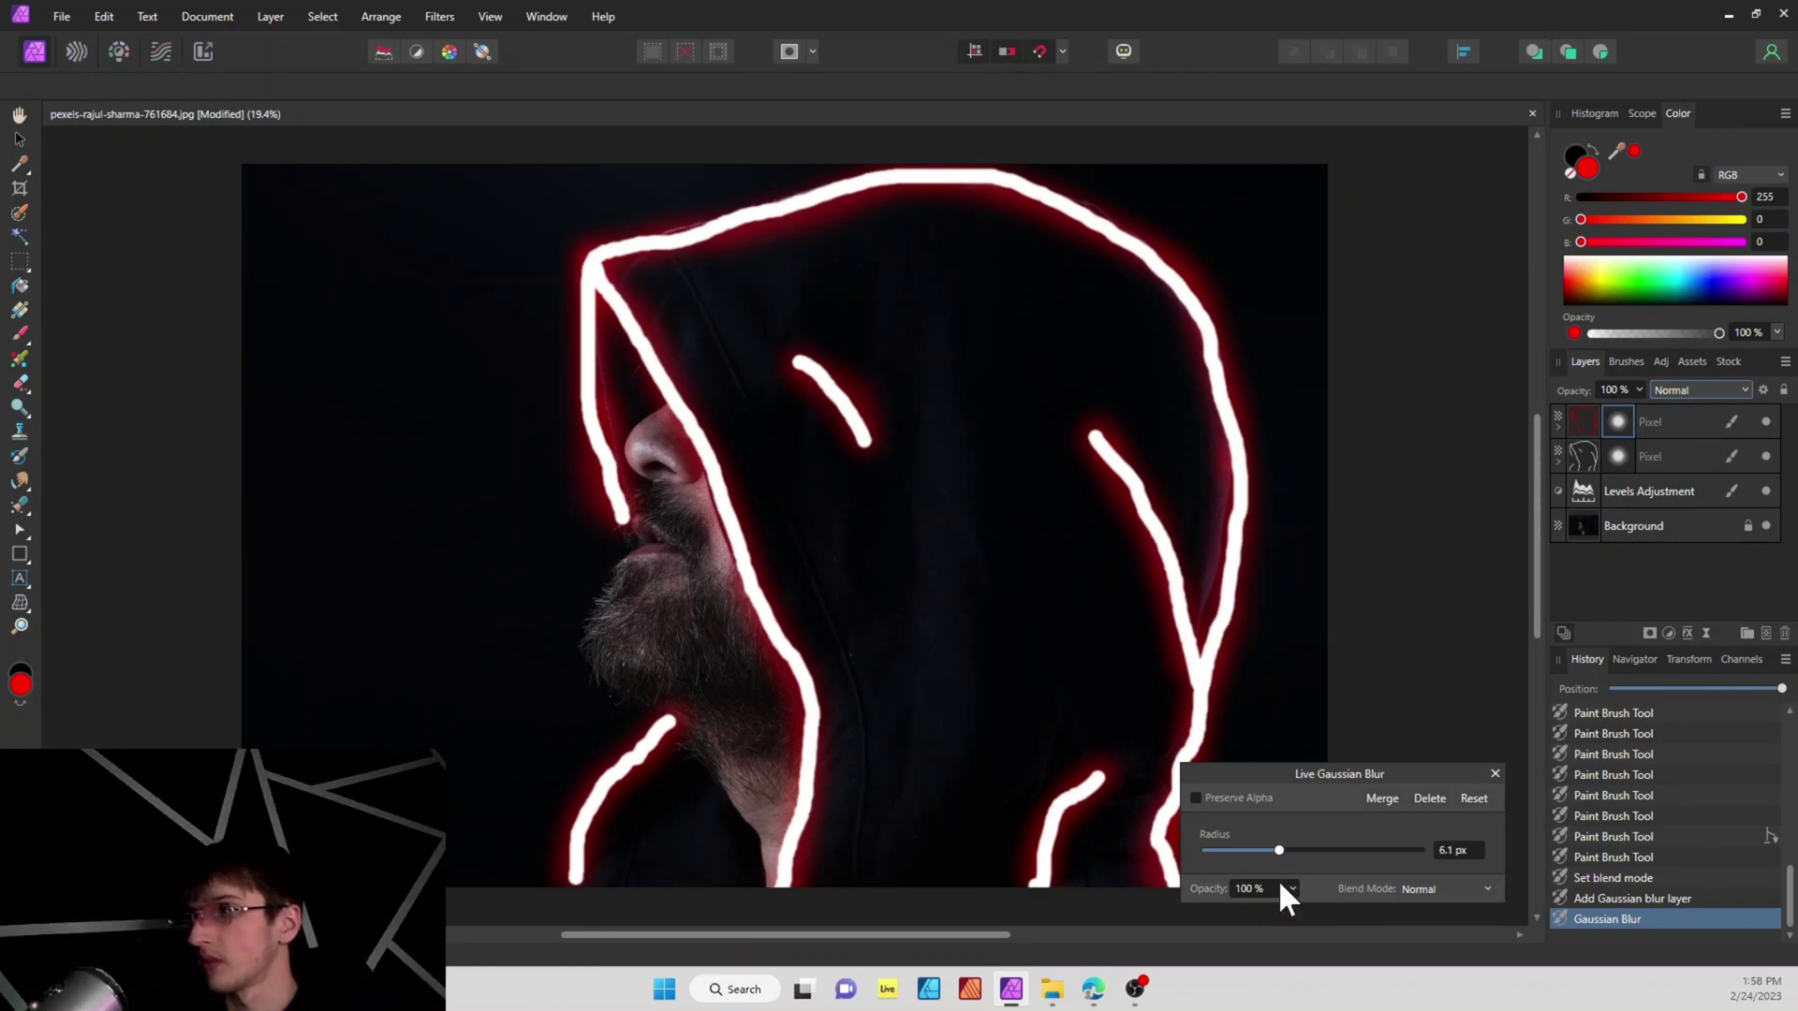
{"action": "key", "text": "b"}
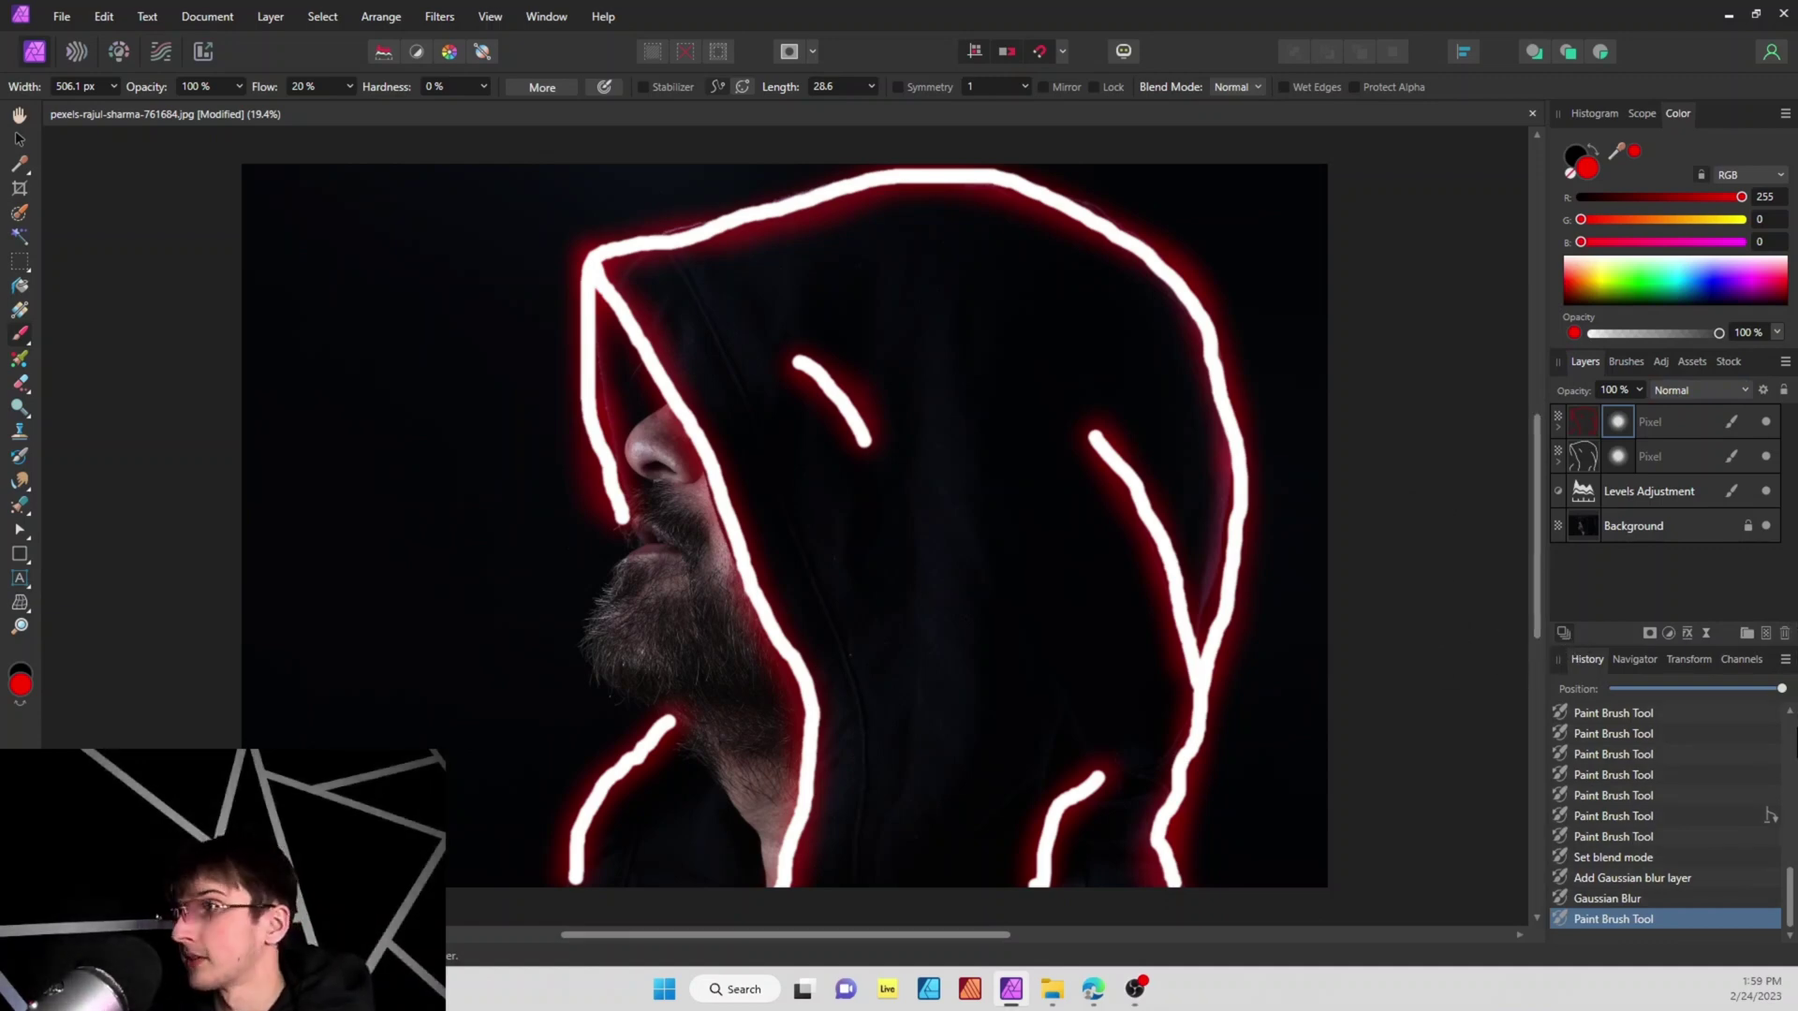
- On a new Pixel layer, paint wide soft red haze with a 1346 px brush along the hood outlines
{"action": "left_click", "coordinate": [1766, 632]}
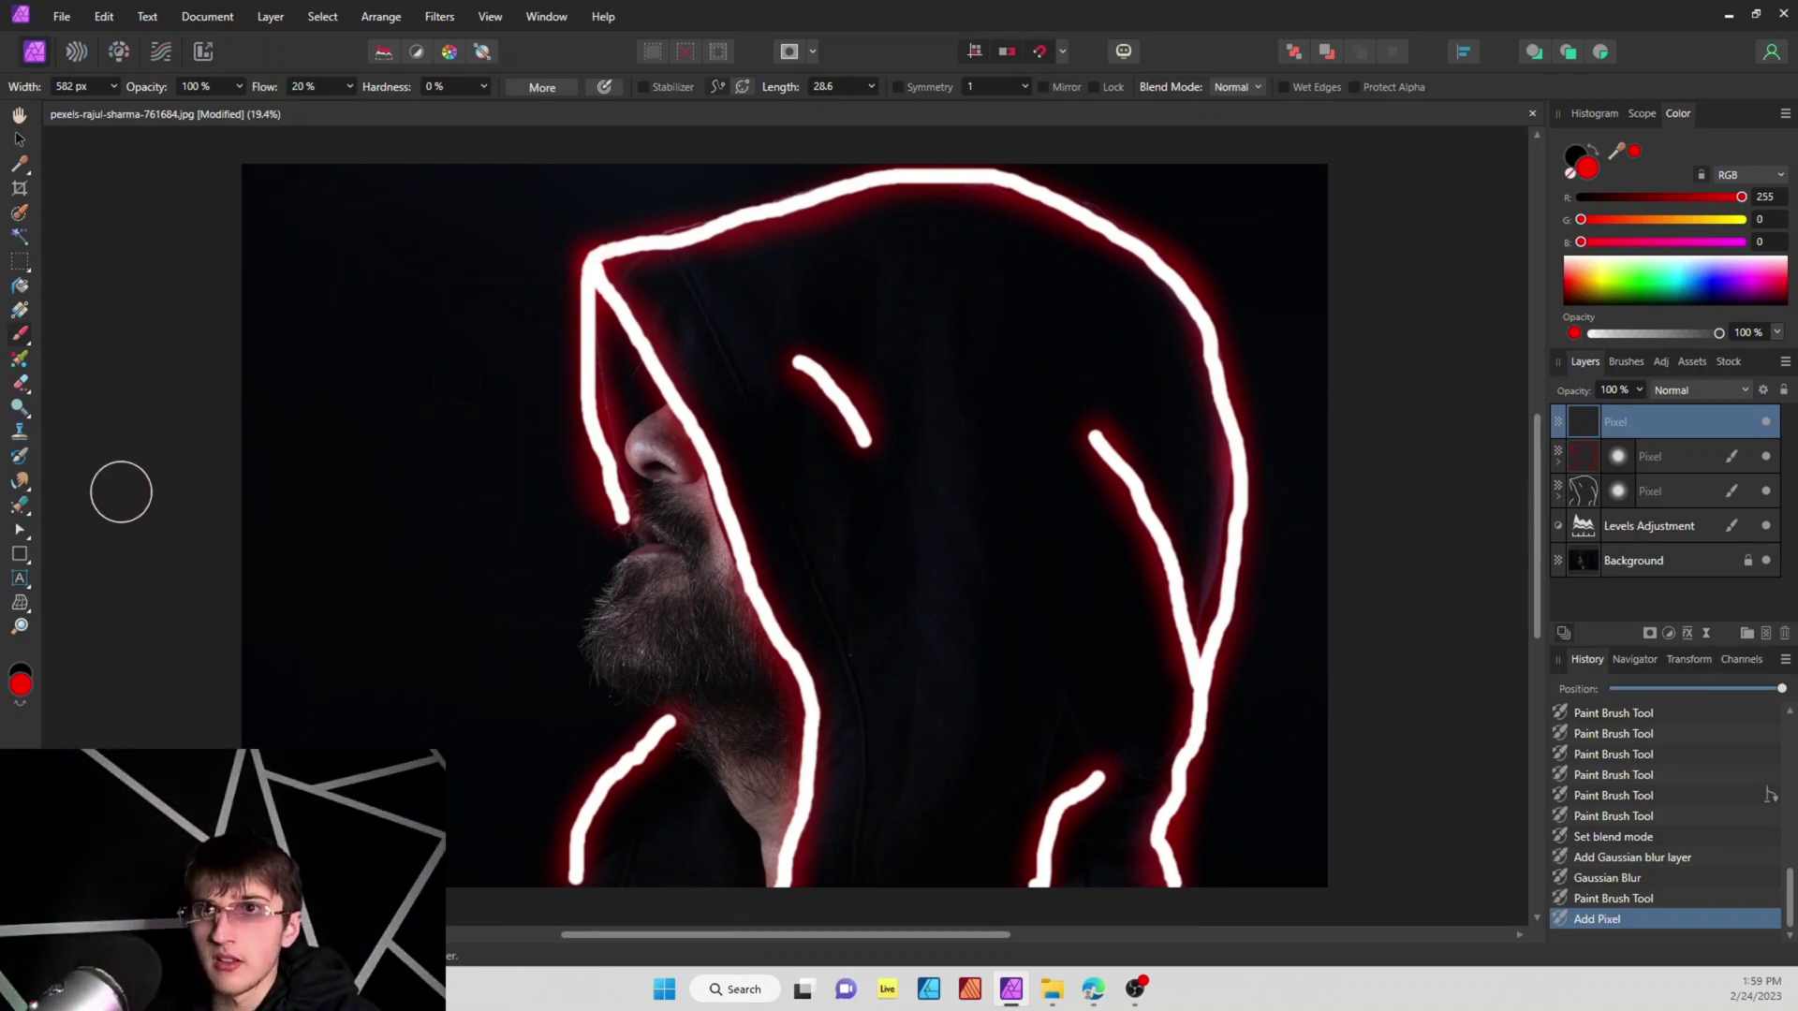
{"action": "key", "text": "bracketright"}
{"action": "key", "text": "bracketright"}
{"action": "key", "text": "bracketright"}
{"action": "key", "text": "bracketright"}
{"action": "key", "text": "bracketright"}
{"action": "mouse_move", "coordinate": [559, 258]}
{"action": "left_mouse_down"}
{"action": "mouse_move", "coordinate": [935, 175]}
{"action": "mouse_move", "coordinate": [1009, 176]}
{"action": "mouse_move", "coordinate": [1159, 253]}
{"action": "mouse_move", "coordinate": [1249, 365]}
{"action": "mouse_move", "coordinate": [1260, 421]}
{"action": "mouse_move", "coordinate": [1259, 573]}
{"action": "mouse_move", "coordinate": [1161, 890]}
{"action": "left_mouse_up"}
{"action": "mouse_move", "coordinate": [606, 858]}
{"action": "left_mouse_down"}
{"action": "mouse_move", "coordinate": [507, 859]}
{"action": "mouse_move", "coordinate": [550, 830]}
{"action": "left_mouse_up"}
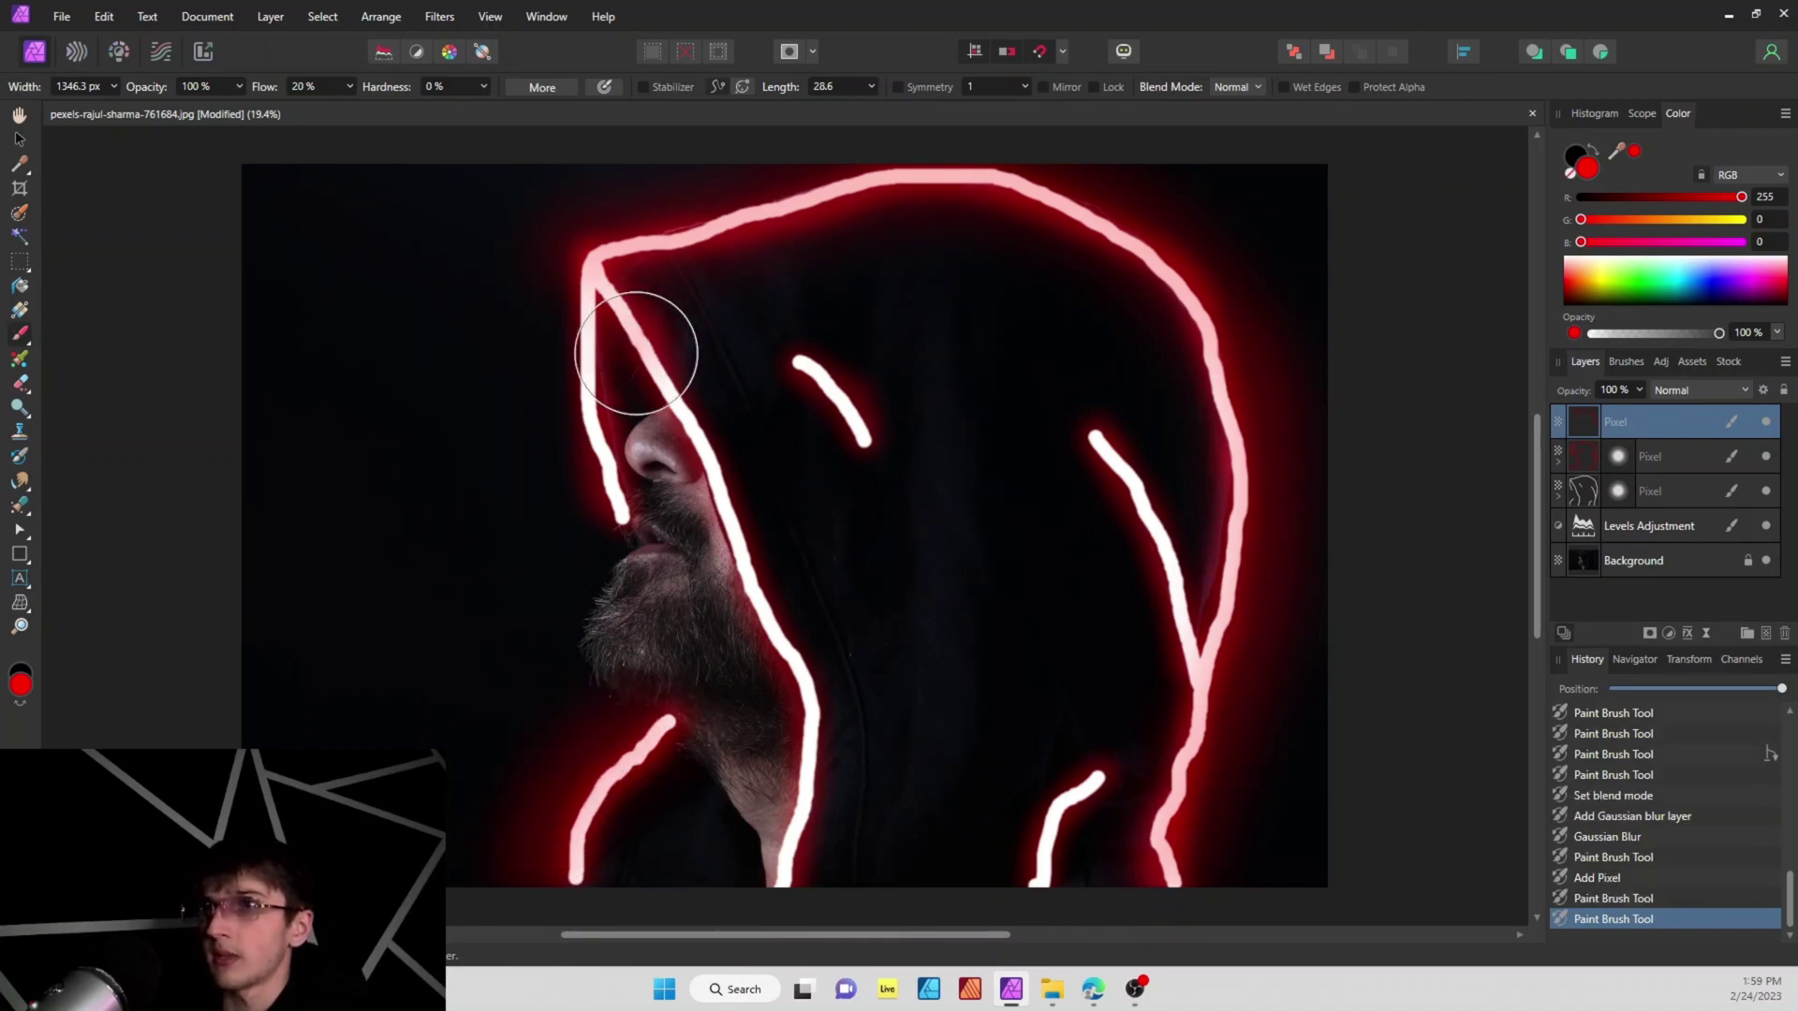
{"action": "mouse_move", "coordinate": [636, 353]}
{"action": "left_mouse_down"}
{"action": "mouse_move", "coordinate": [602, 481]}
{"action": "mouse_move", "coordinate": [574, 469]}
{"action": "mouse_move", "coordinate": [570, 431]}
{"action": "left_mouse_up"}
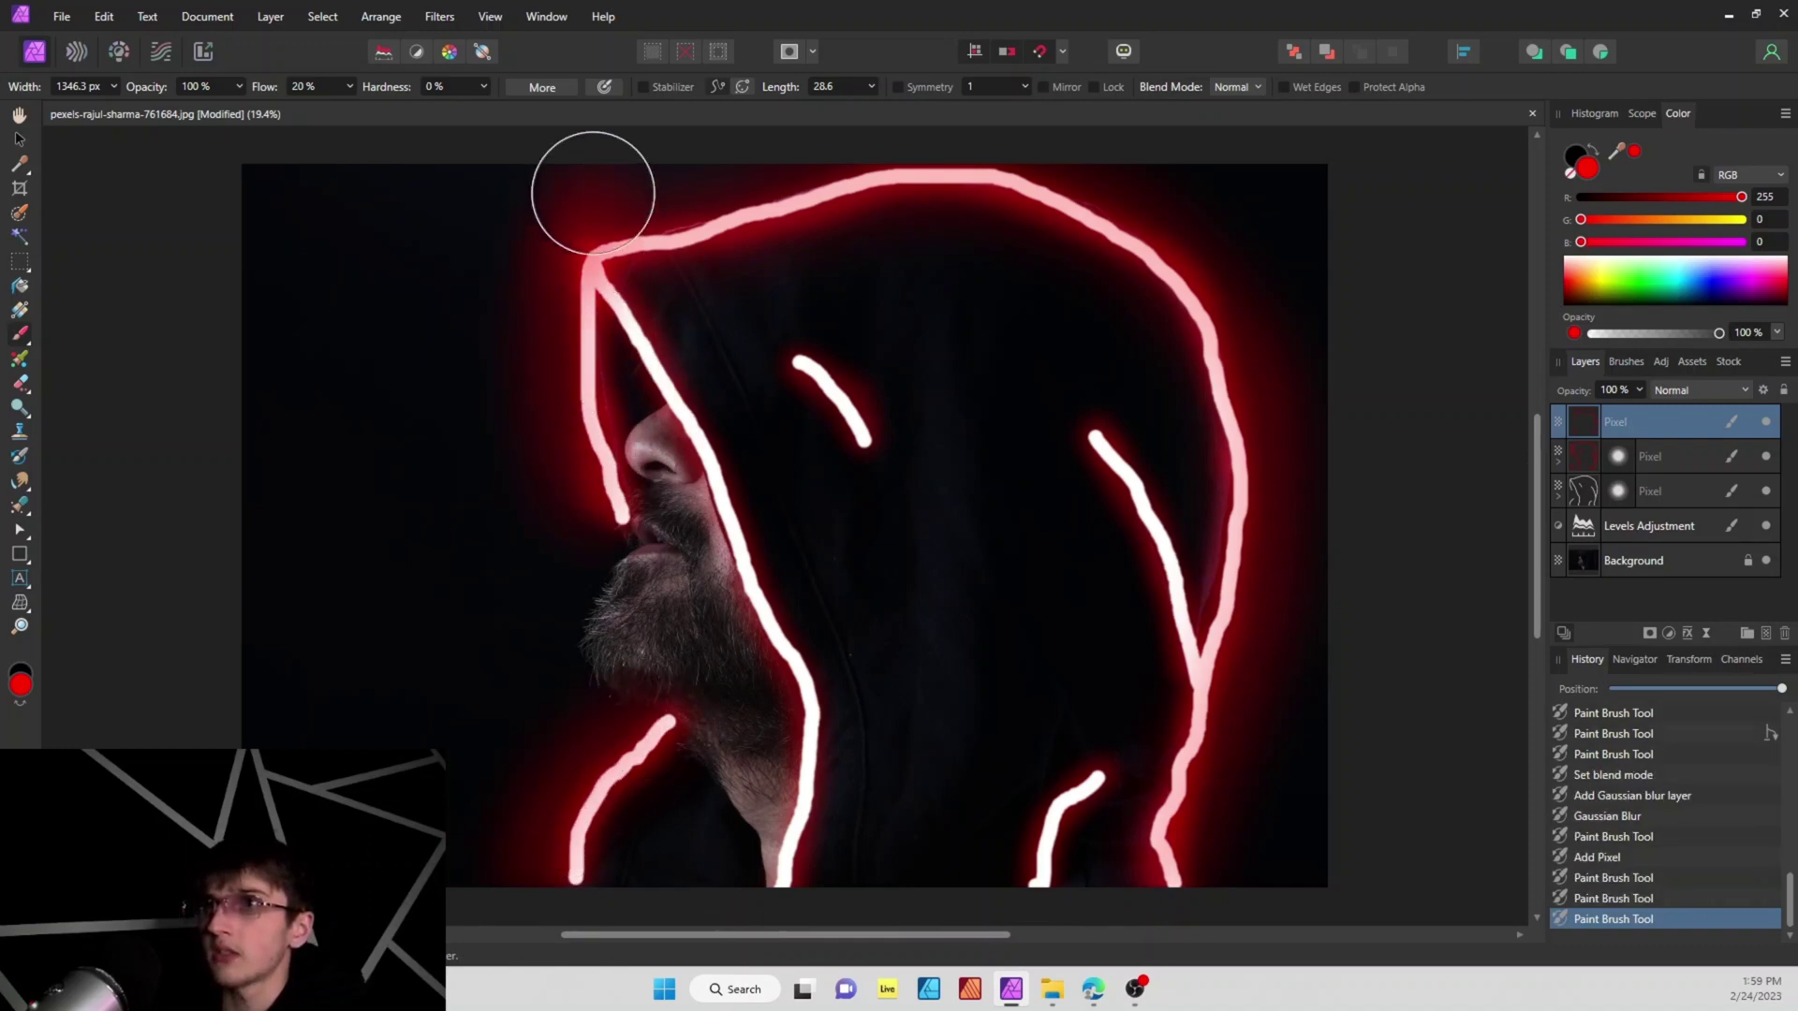
{"action": "key", "text": "ctrl+z"}
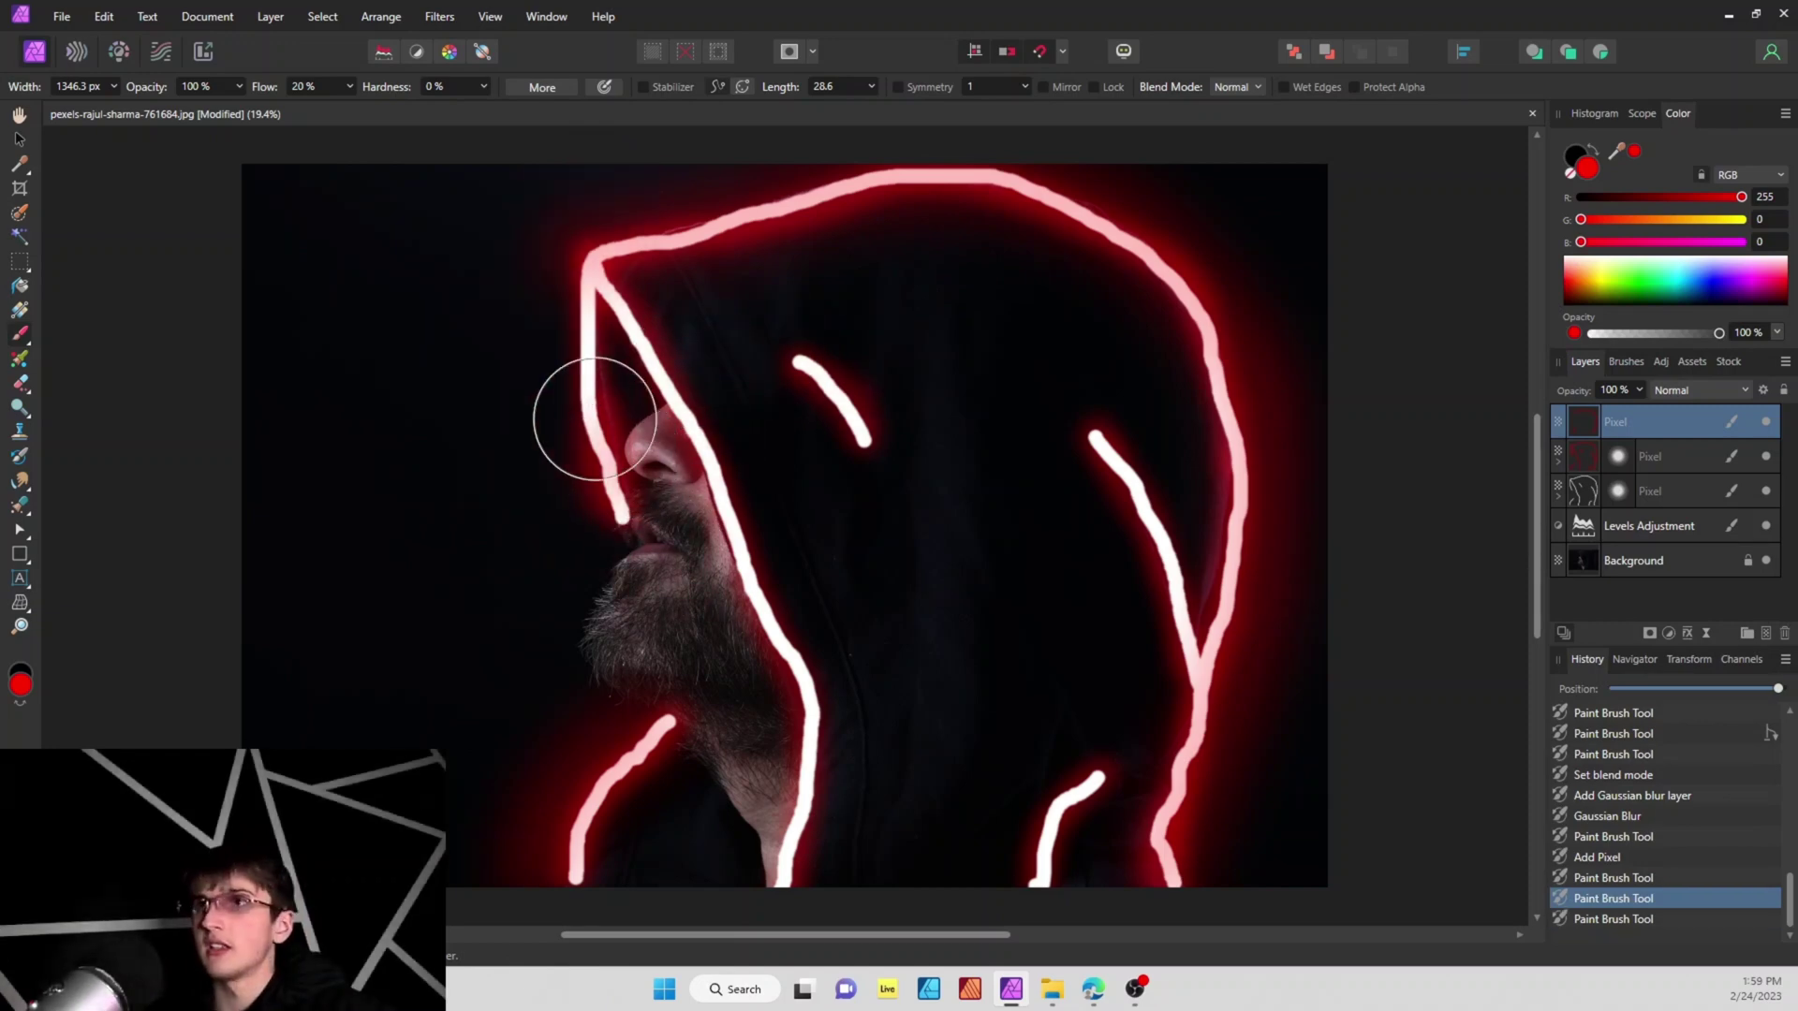
{"action": "mouse_move", "coordinate": [594, 418]}
{"action": "left_mouse_down"}
{"action": "mouse_move", "coordinate": [584, 505]}
{"action": "mouse_move", "coordinate": [557, 476]}
{"action": "mouse_move", "coordinate": [552, 440]}
{"action": "left_mouse_up"}
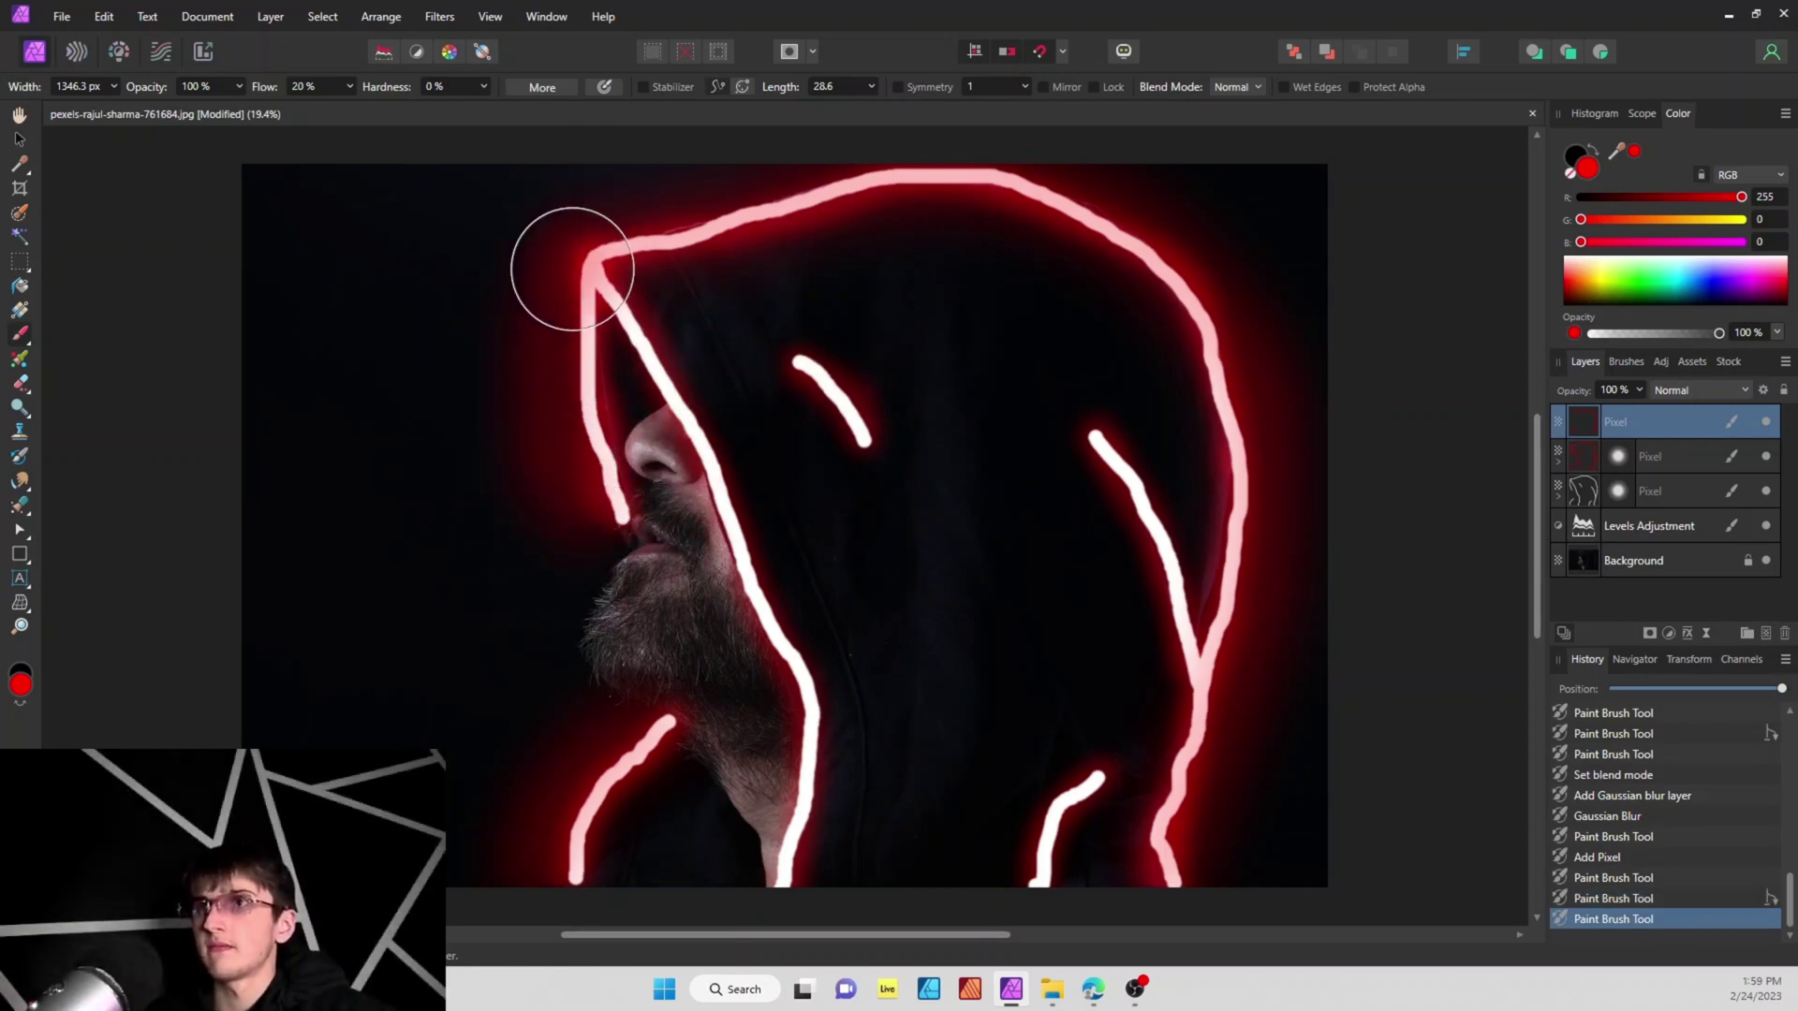
- Add a Live Gaussian Blur of about 49 px to the glow layer and lower its opacity
{"action": "left_click", "coordinate": [1701, 632]}
{"action": "left_click", "coordinate": [1567, 11]}
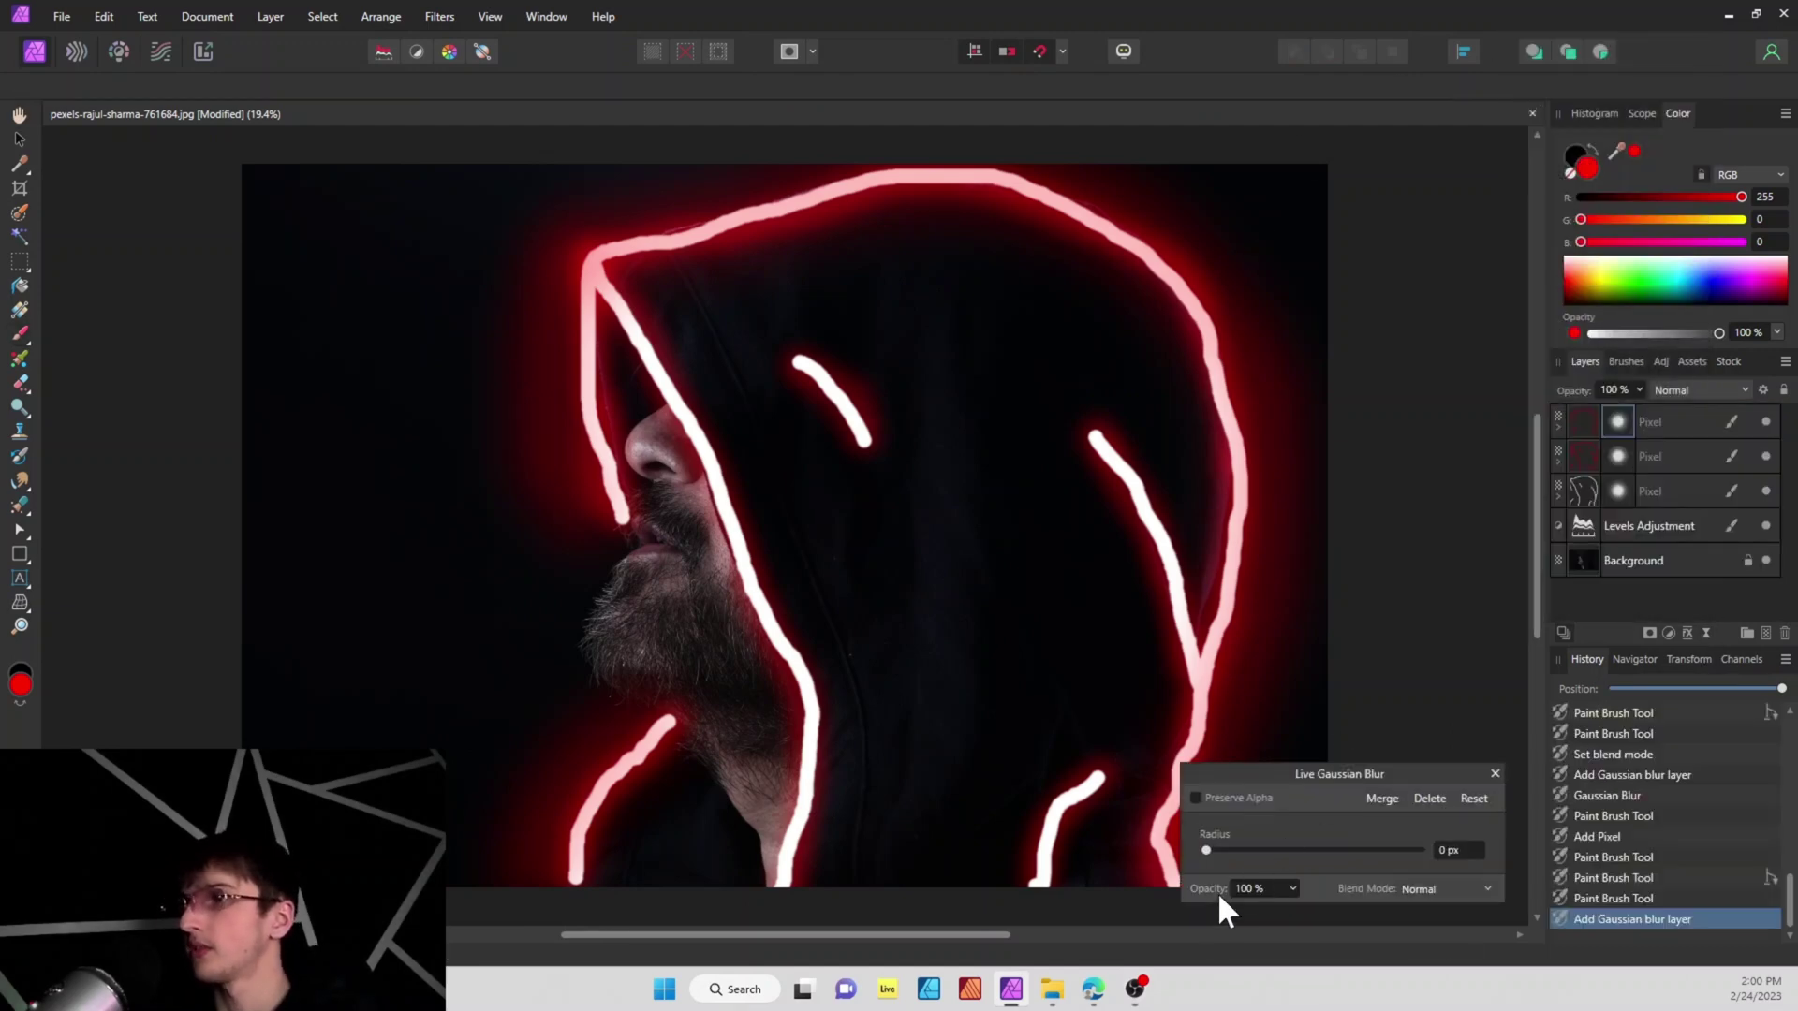
{"action": "left_click_drag", "start_coordinate": [1223, 847], "coordinate": [1394, 880]}
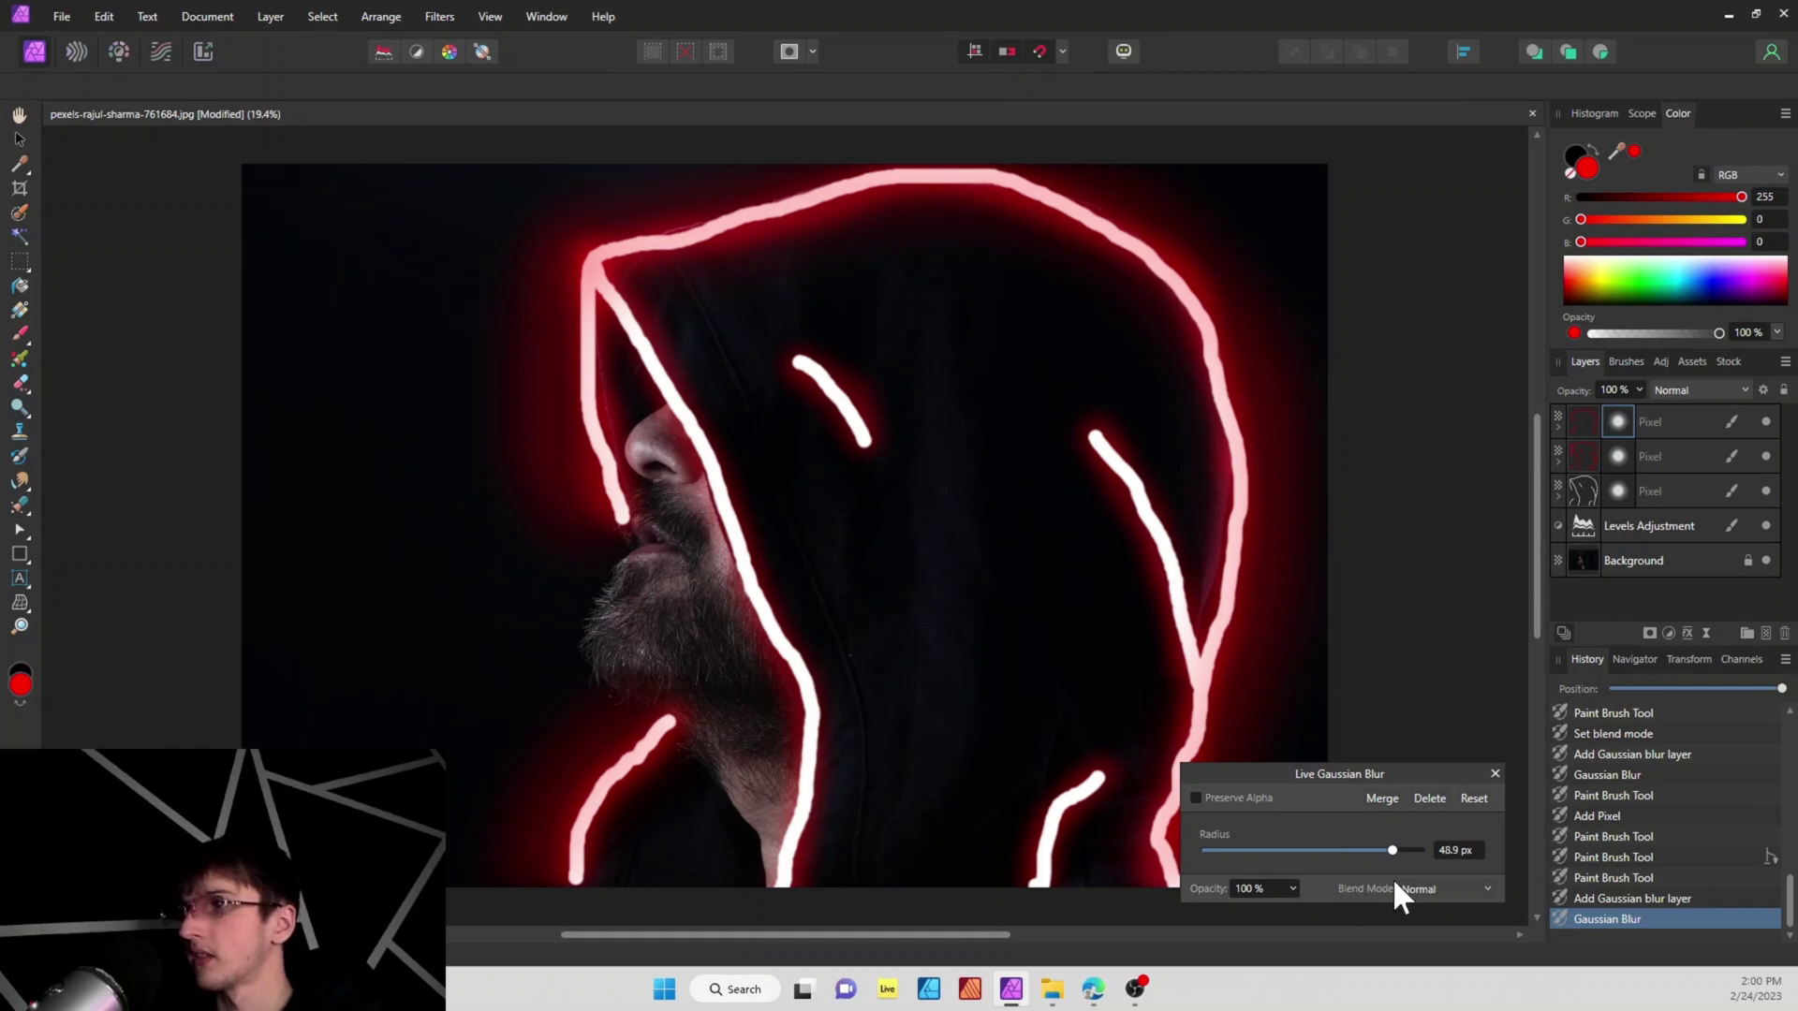
{"action": "left_click", "coordinate": [1494, 774]}
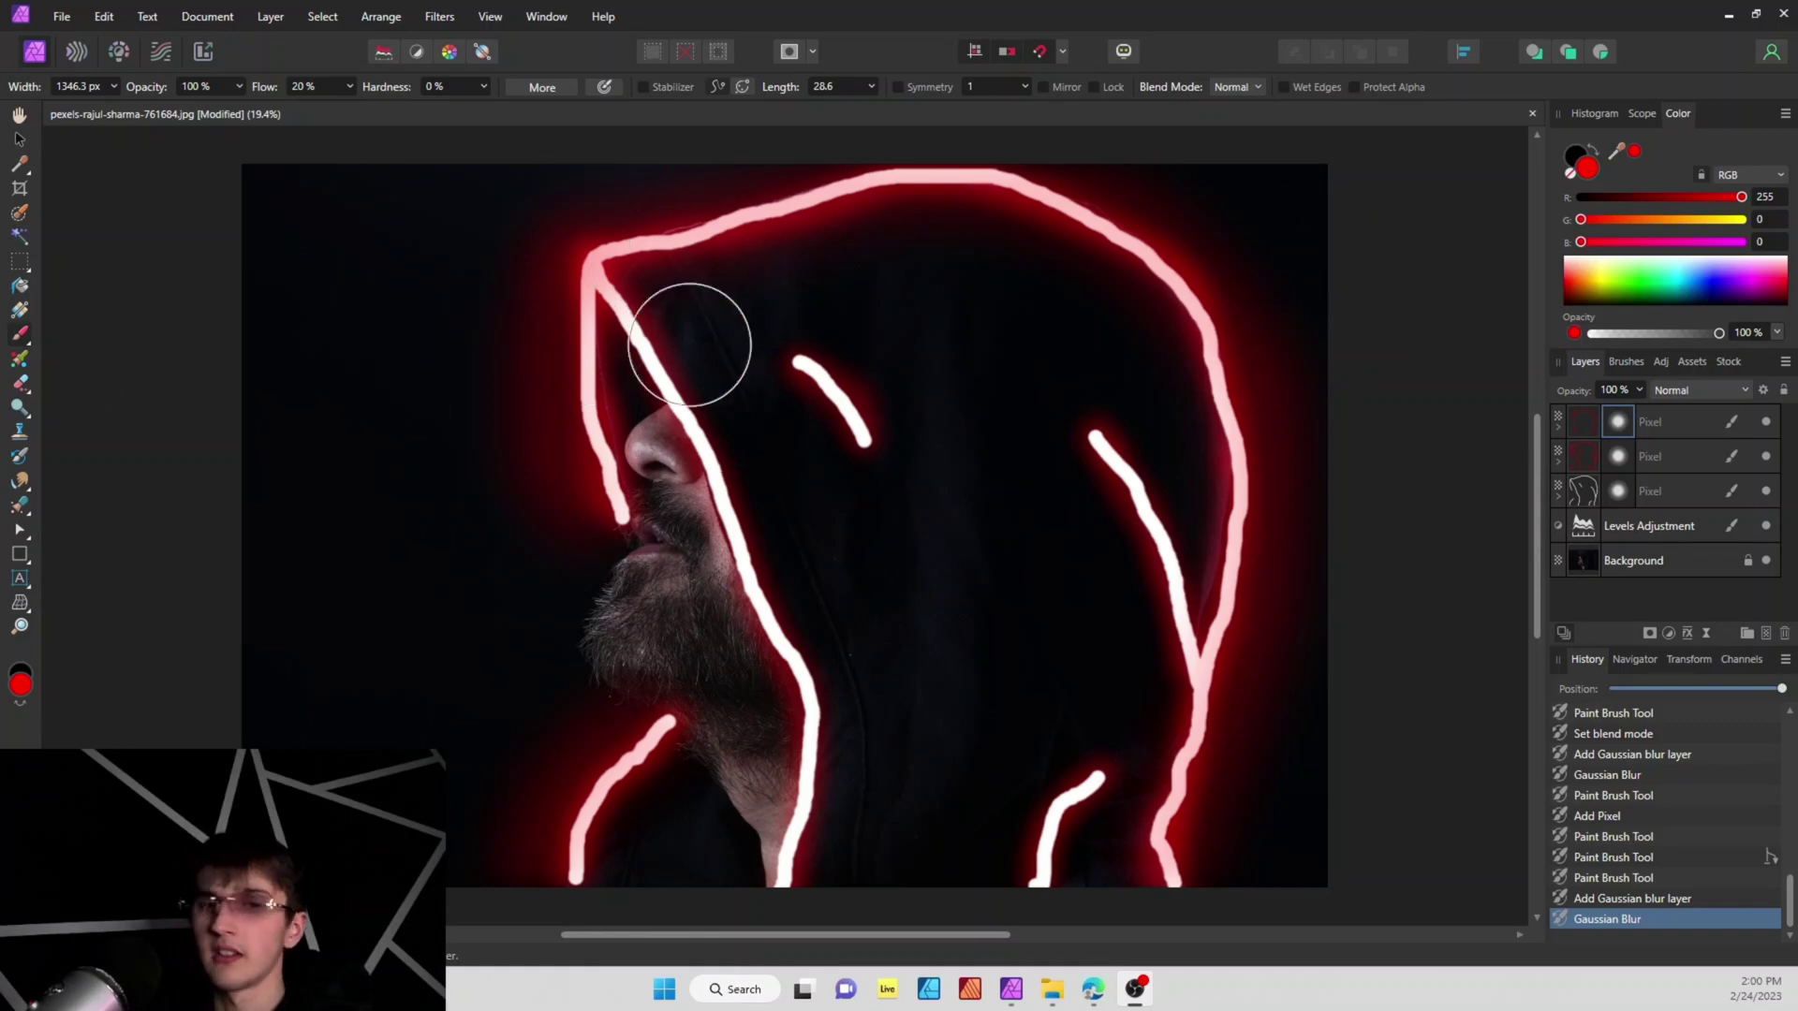
{"action": "left_click_drag", "start_coordinate": [1638, 384], "coordinate": [1569, 415]}
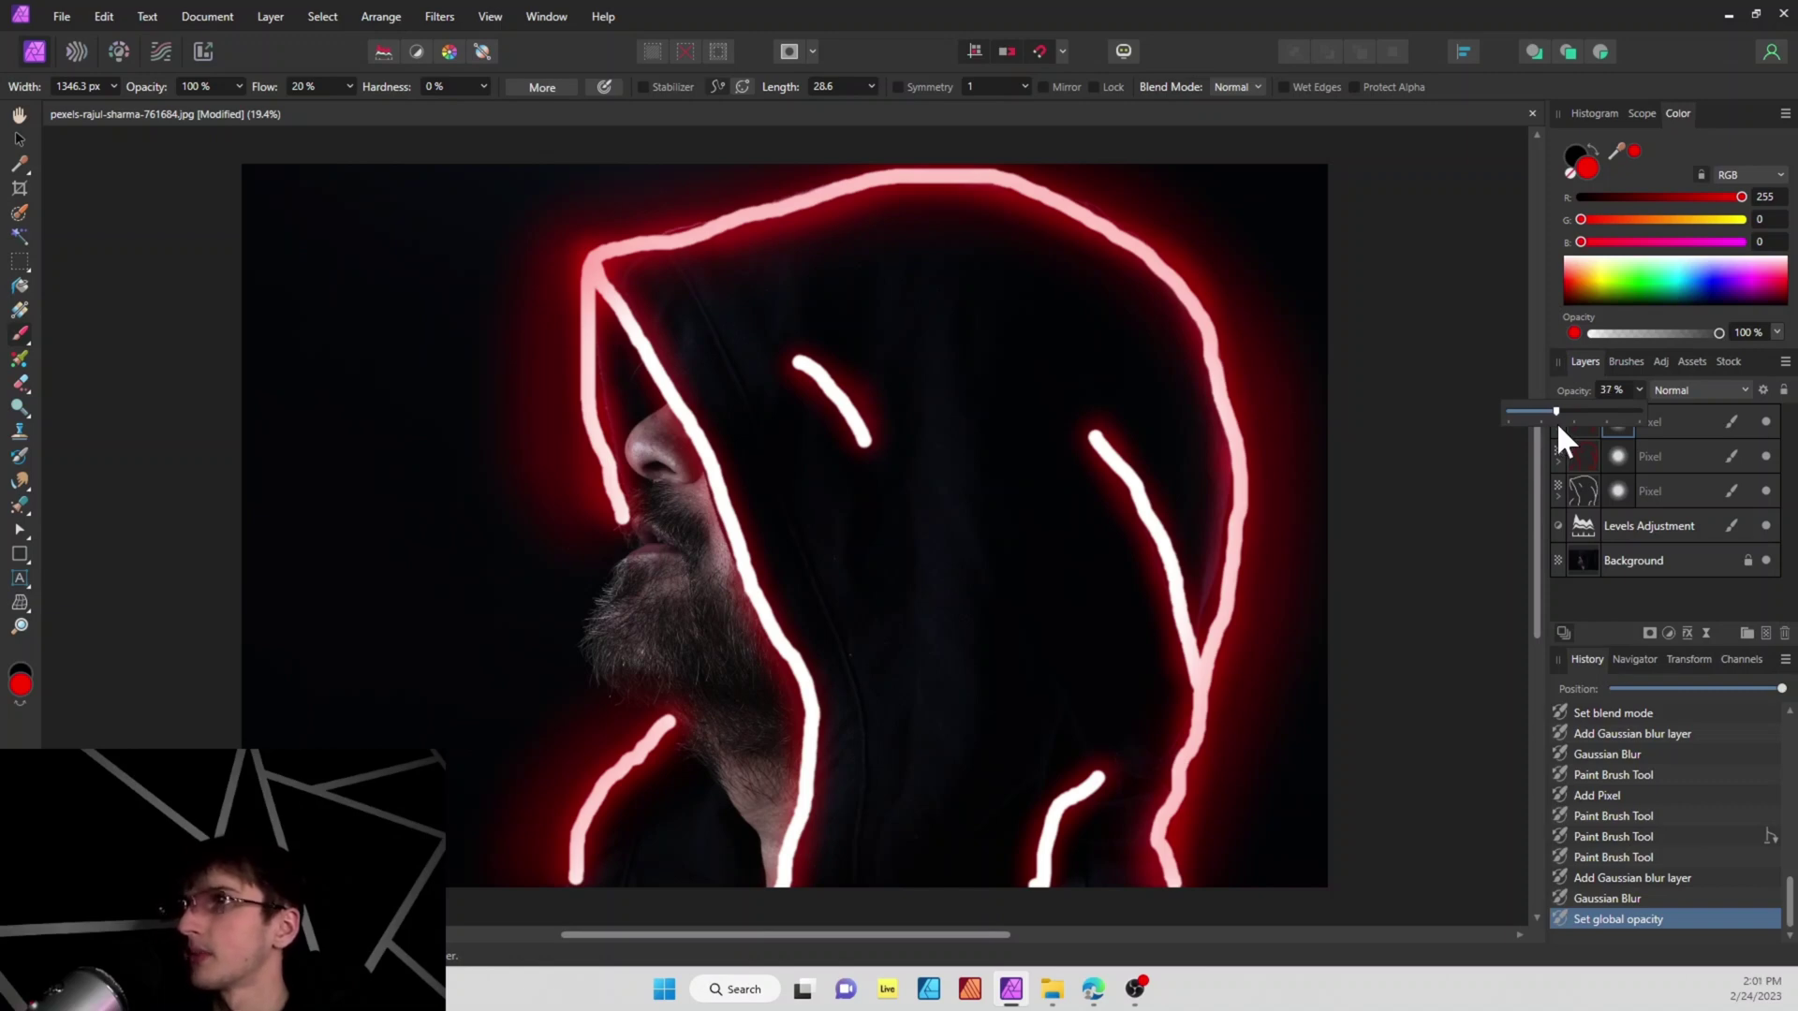
- Set the top glow layer's opacity to 77% and lower the brush flow to 4%
{"action": "left_click", "coordinate": [1661, 423]}
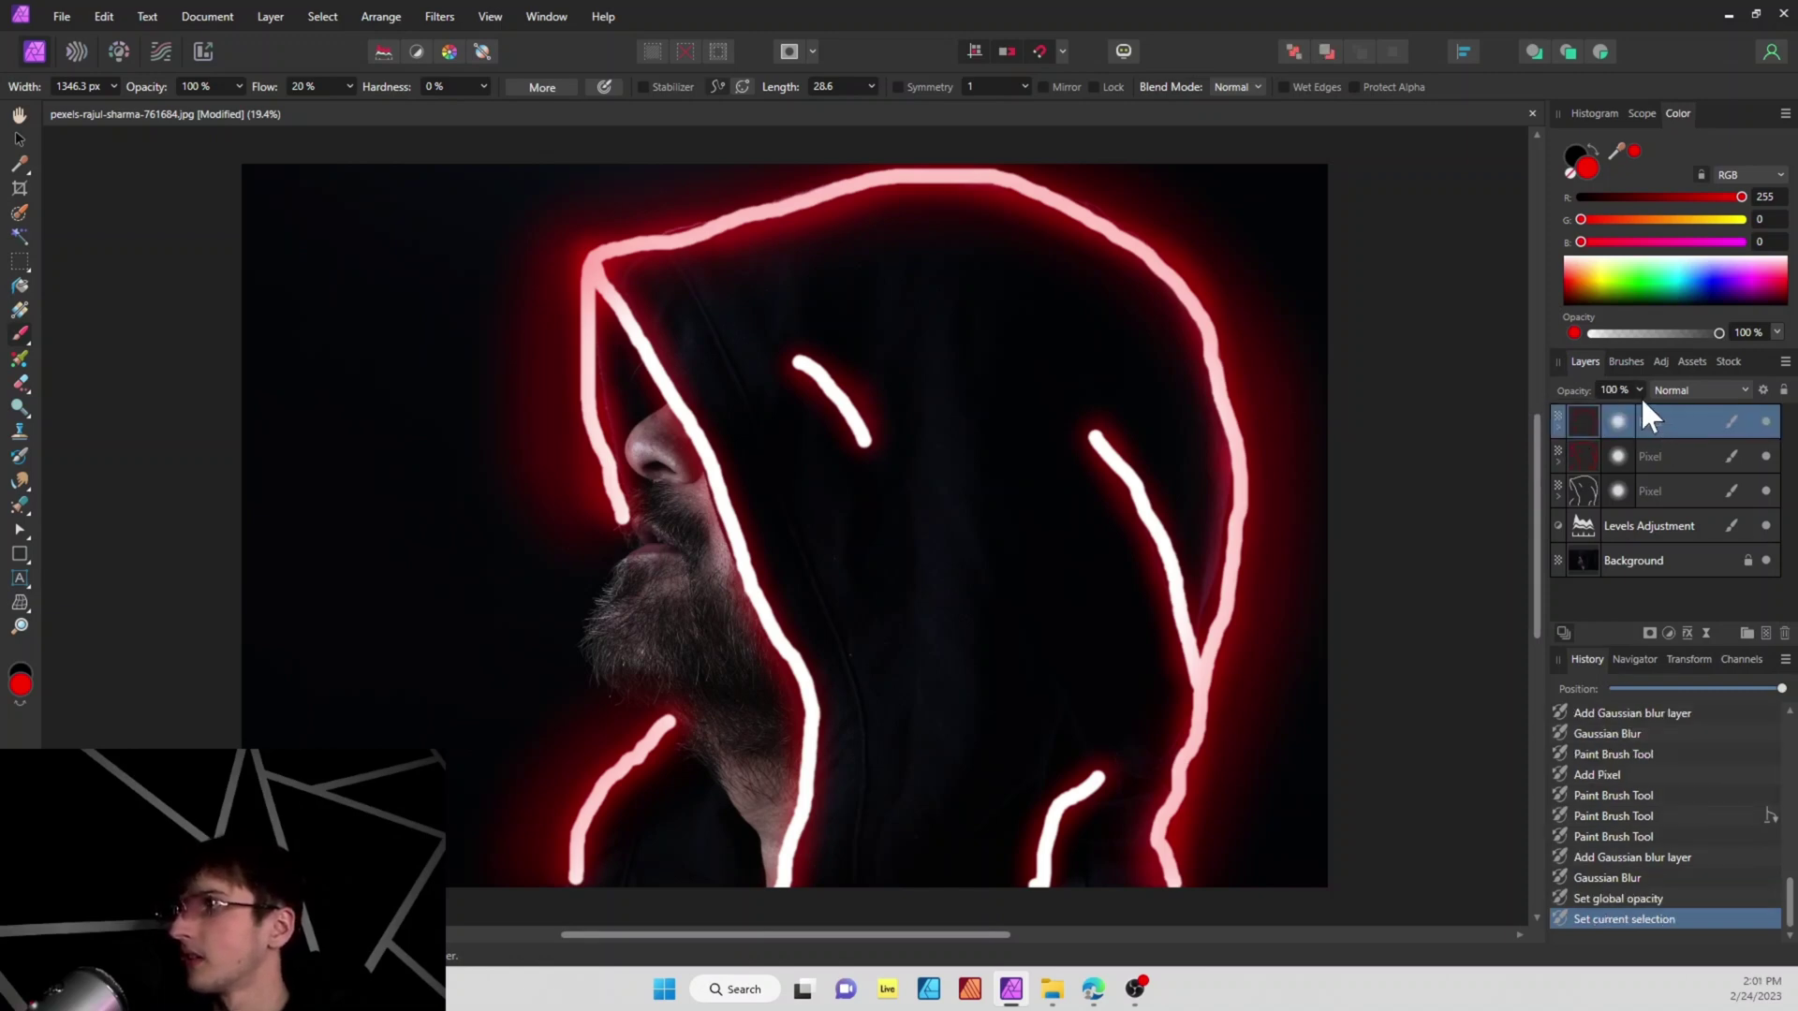
{"action": "left_click_drag", "start_coordinate": [1640, 396], "coordinate": [1607, 414]}
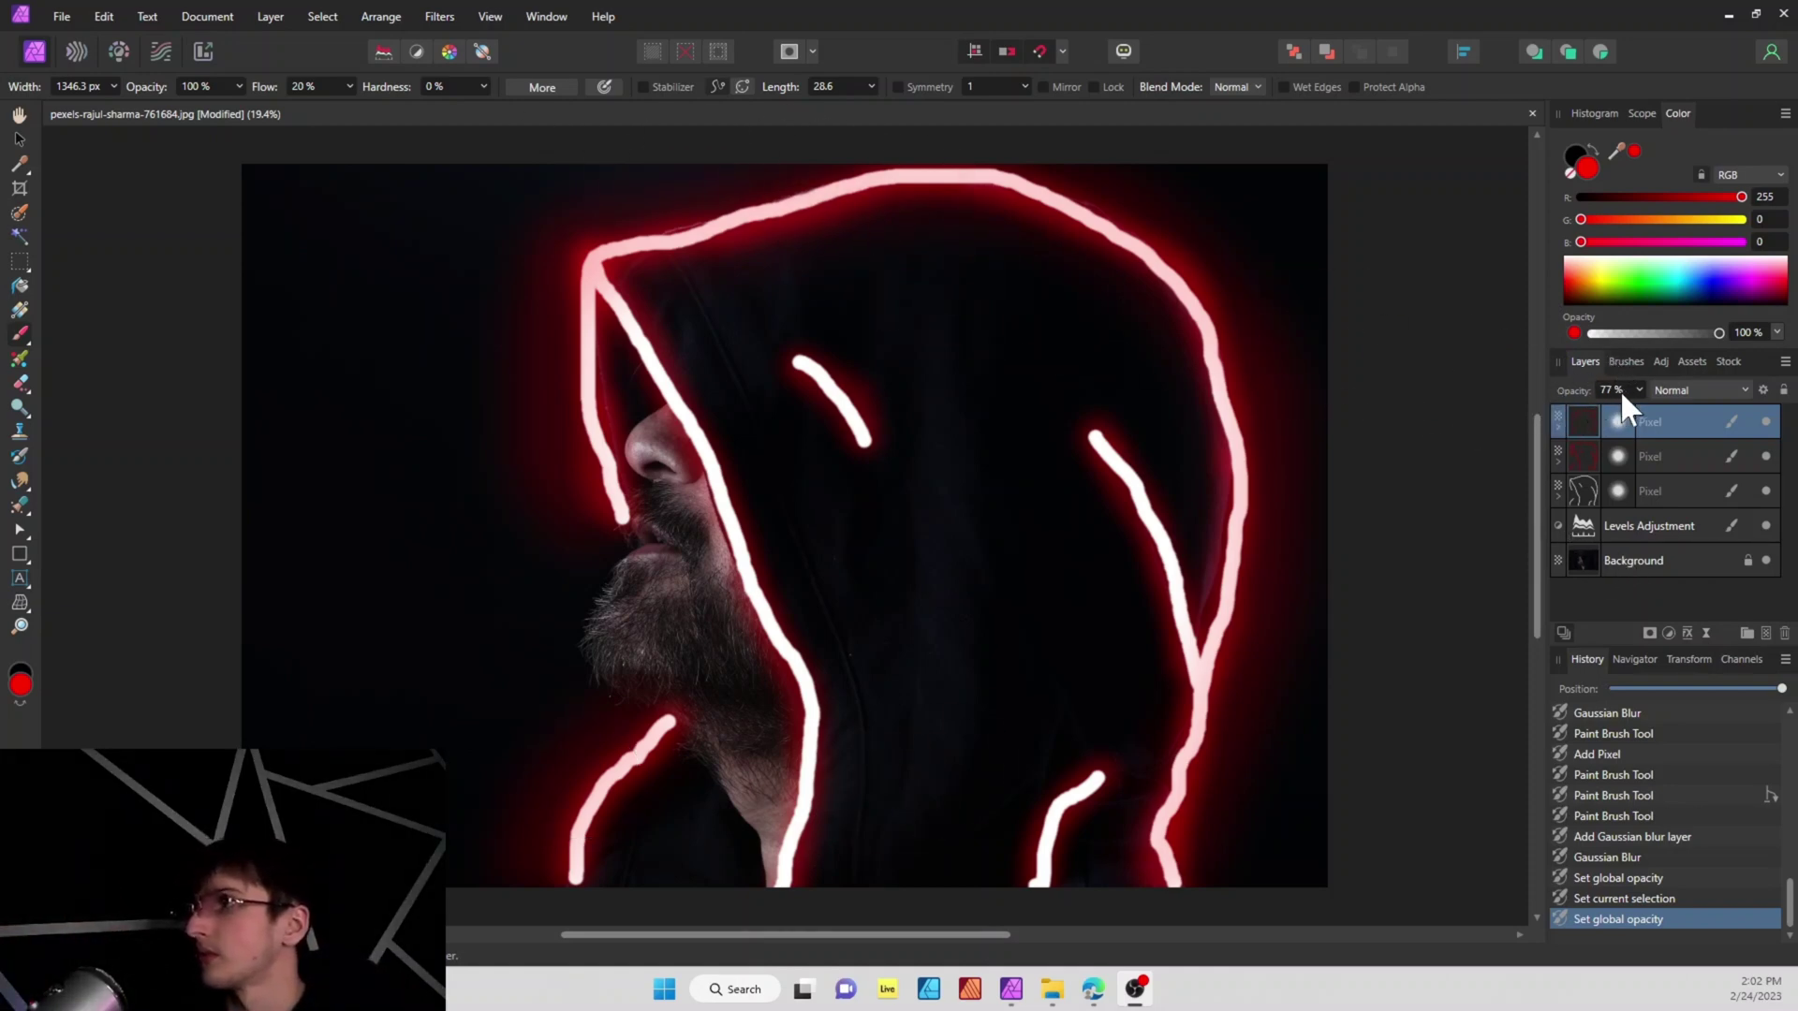
{"action": "left_click", "coordinate": [350, 85]}
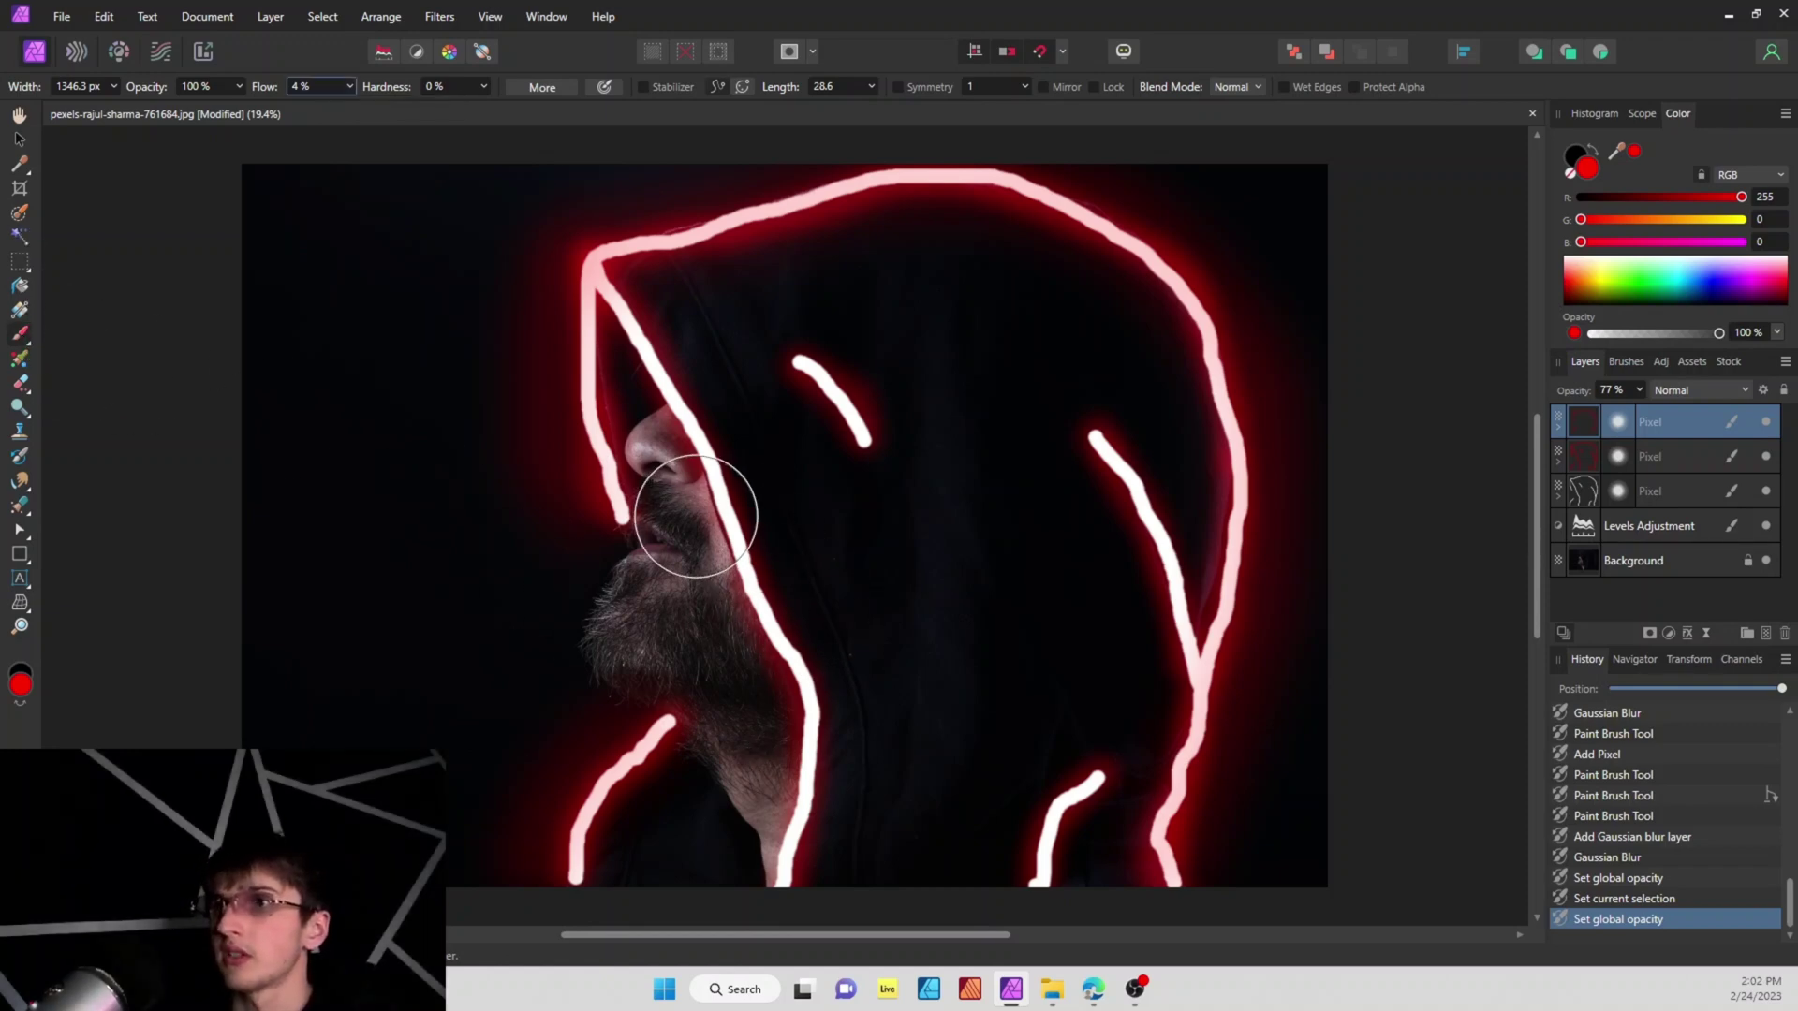
- Brush a faint red tint over the man's beard with the 4% flow red brush
{"action": "mouse_move", "coordinate": [671, 599]}
{"action": "left_mouse_down"}
{"action": "mouse_move", "coordinate": [630, 708]}
{"action": "mouse_move", "coordinate": [662, 602]}
{"action": "left_mouse_up"}
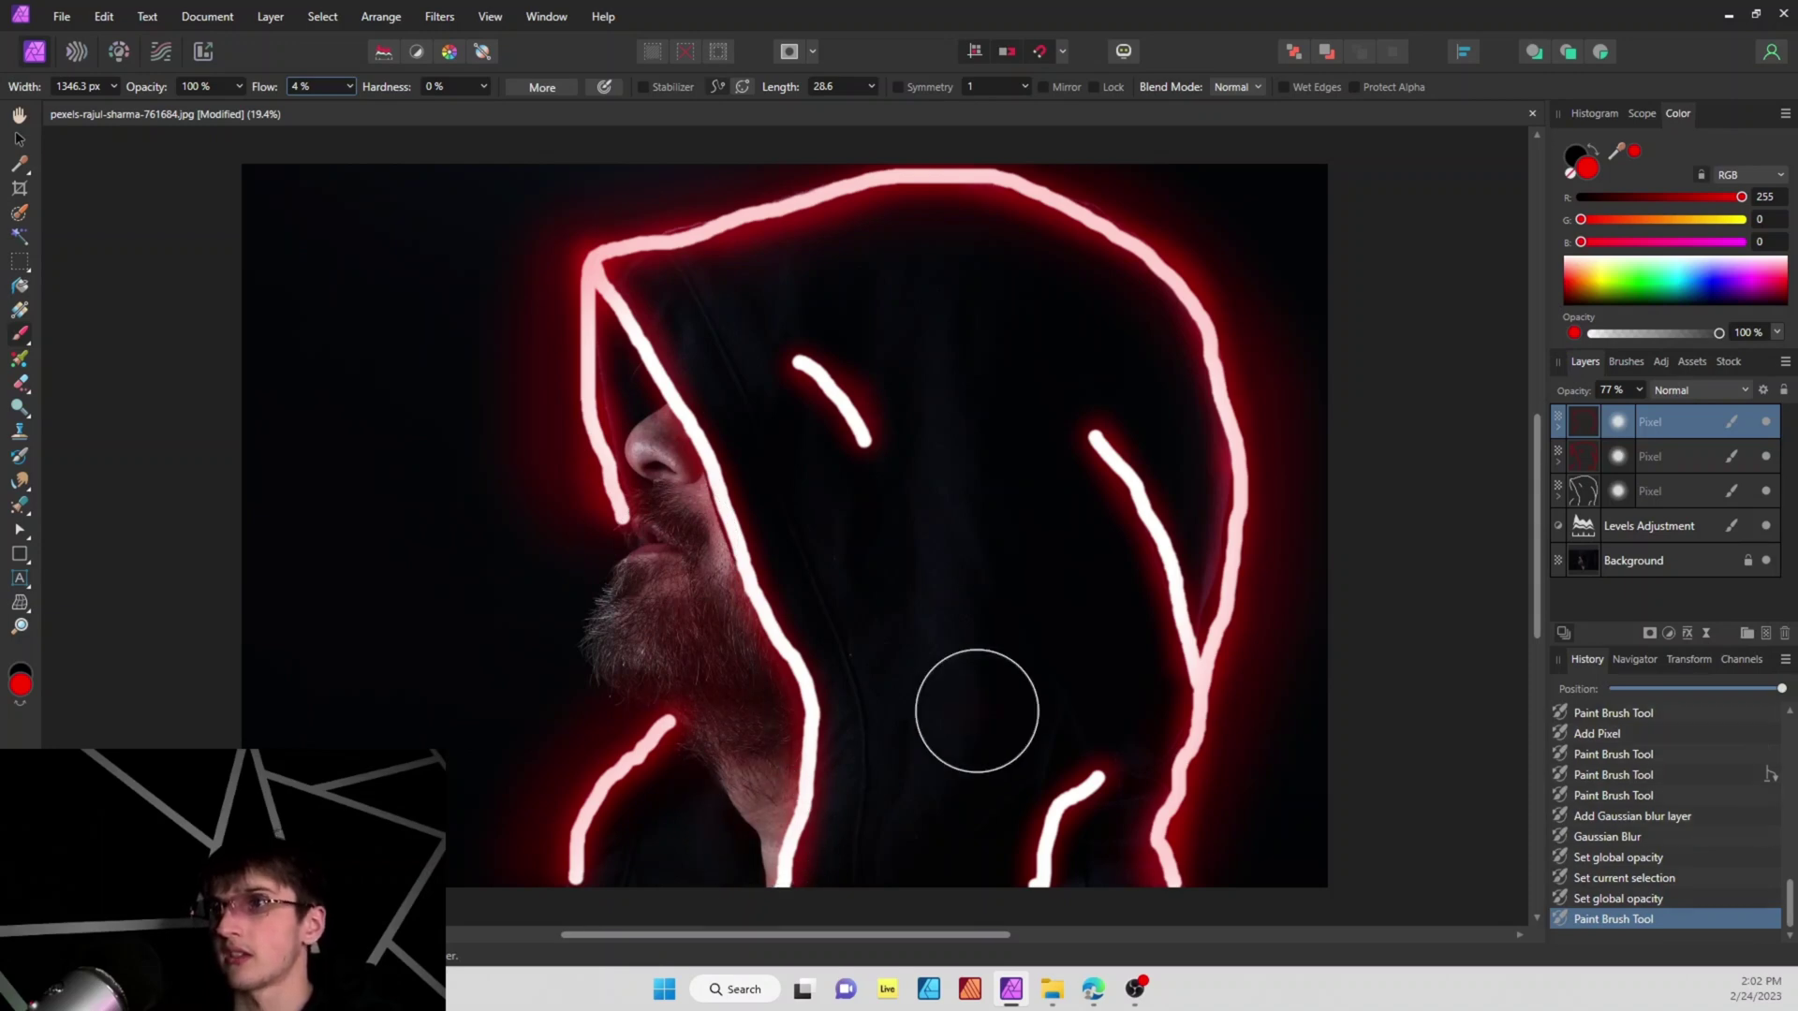
{"action": "key", "text": "ctrl+z"}
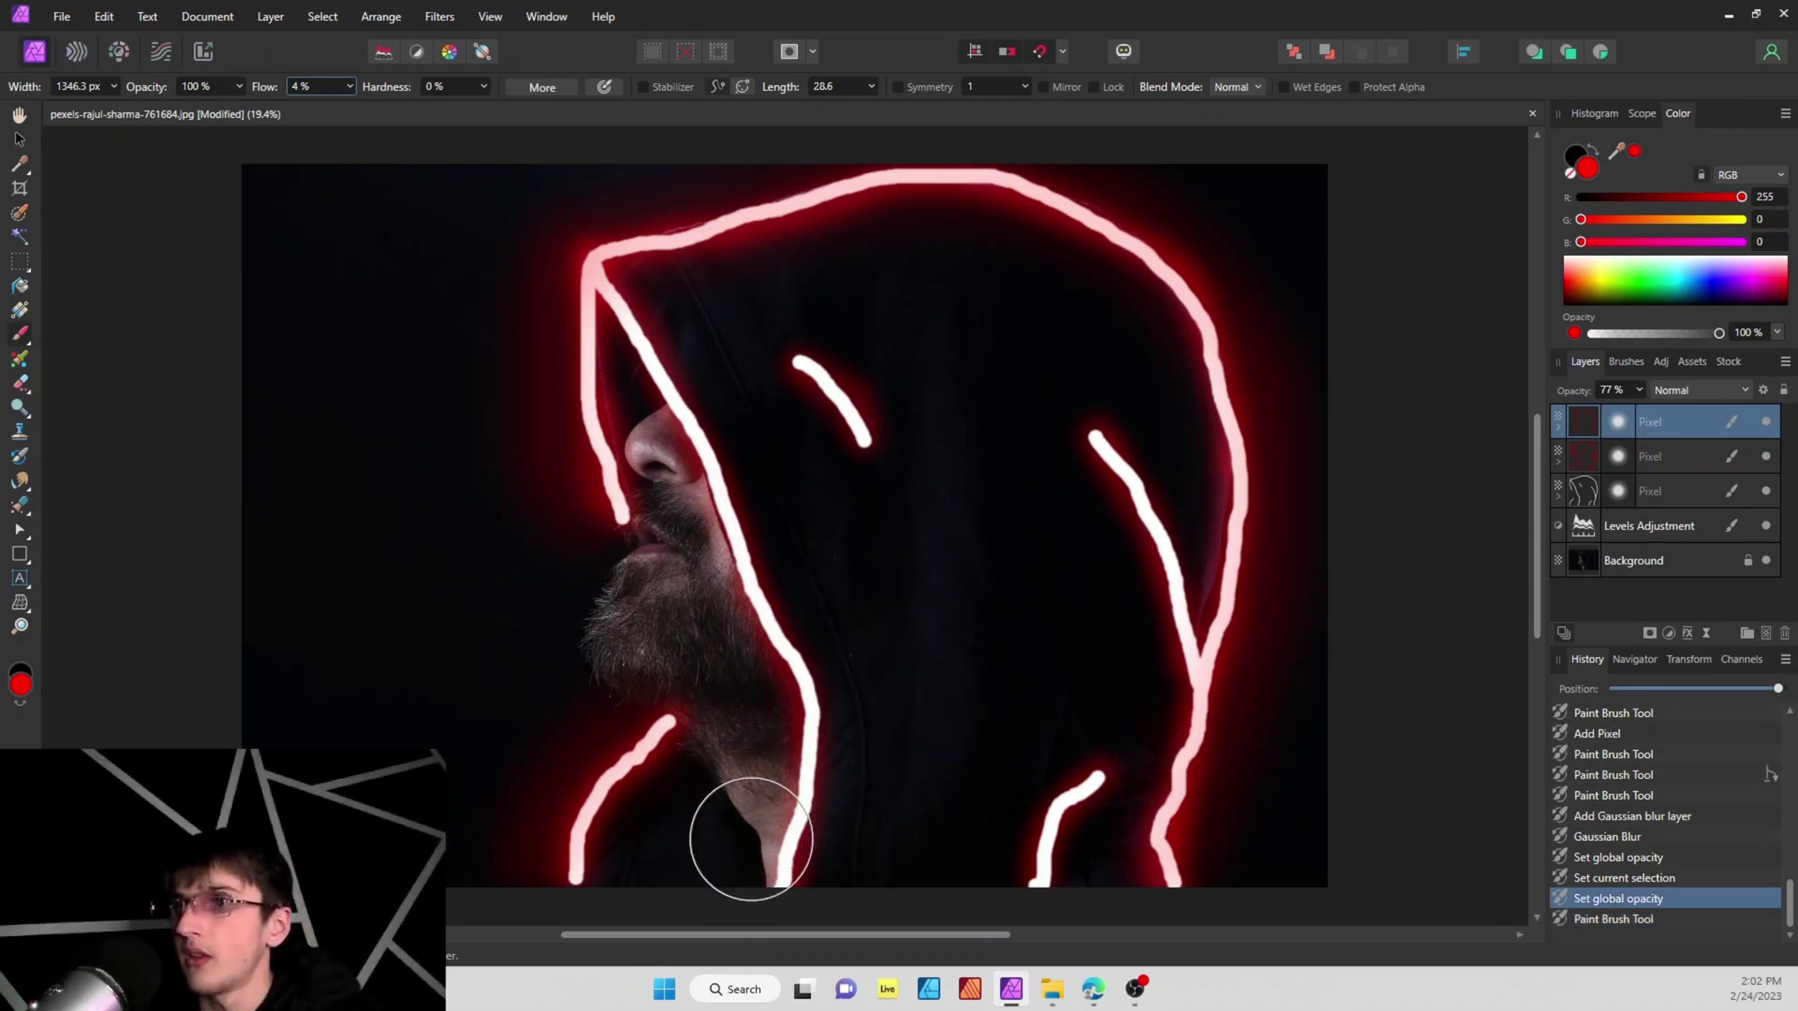
{"action": "key", "text": "ctrl+shift+z"}
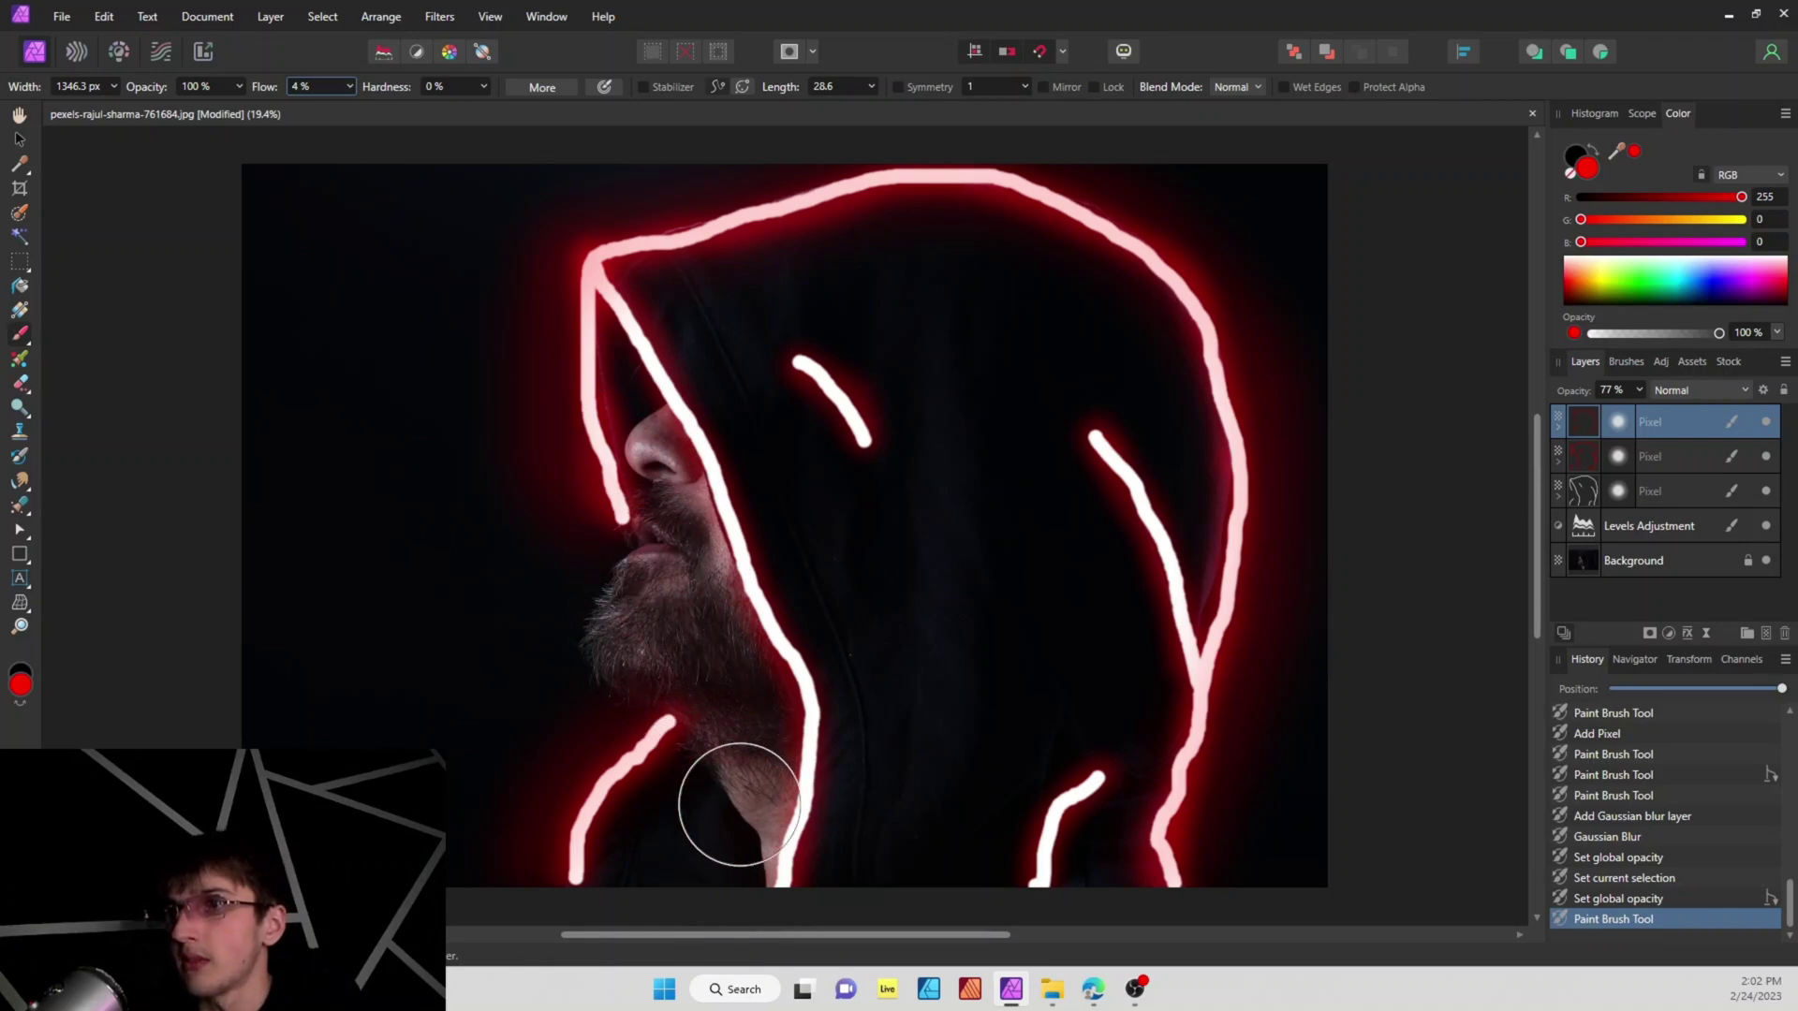
{"action": "mouse_move", "coordinate": [690, 509]}
{"action": "left_mouse_down"}
{"action": "mouse_move", "coordinate": [650, 502]}
{"action": "mouse_move", "coordinate": [733, 663]}
{"action": "mouse_move", "coordinate": [712, 636]}
{"action": "left_mouse_up"}
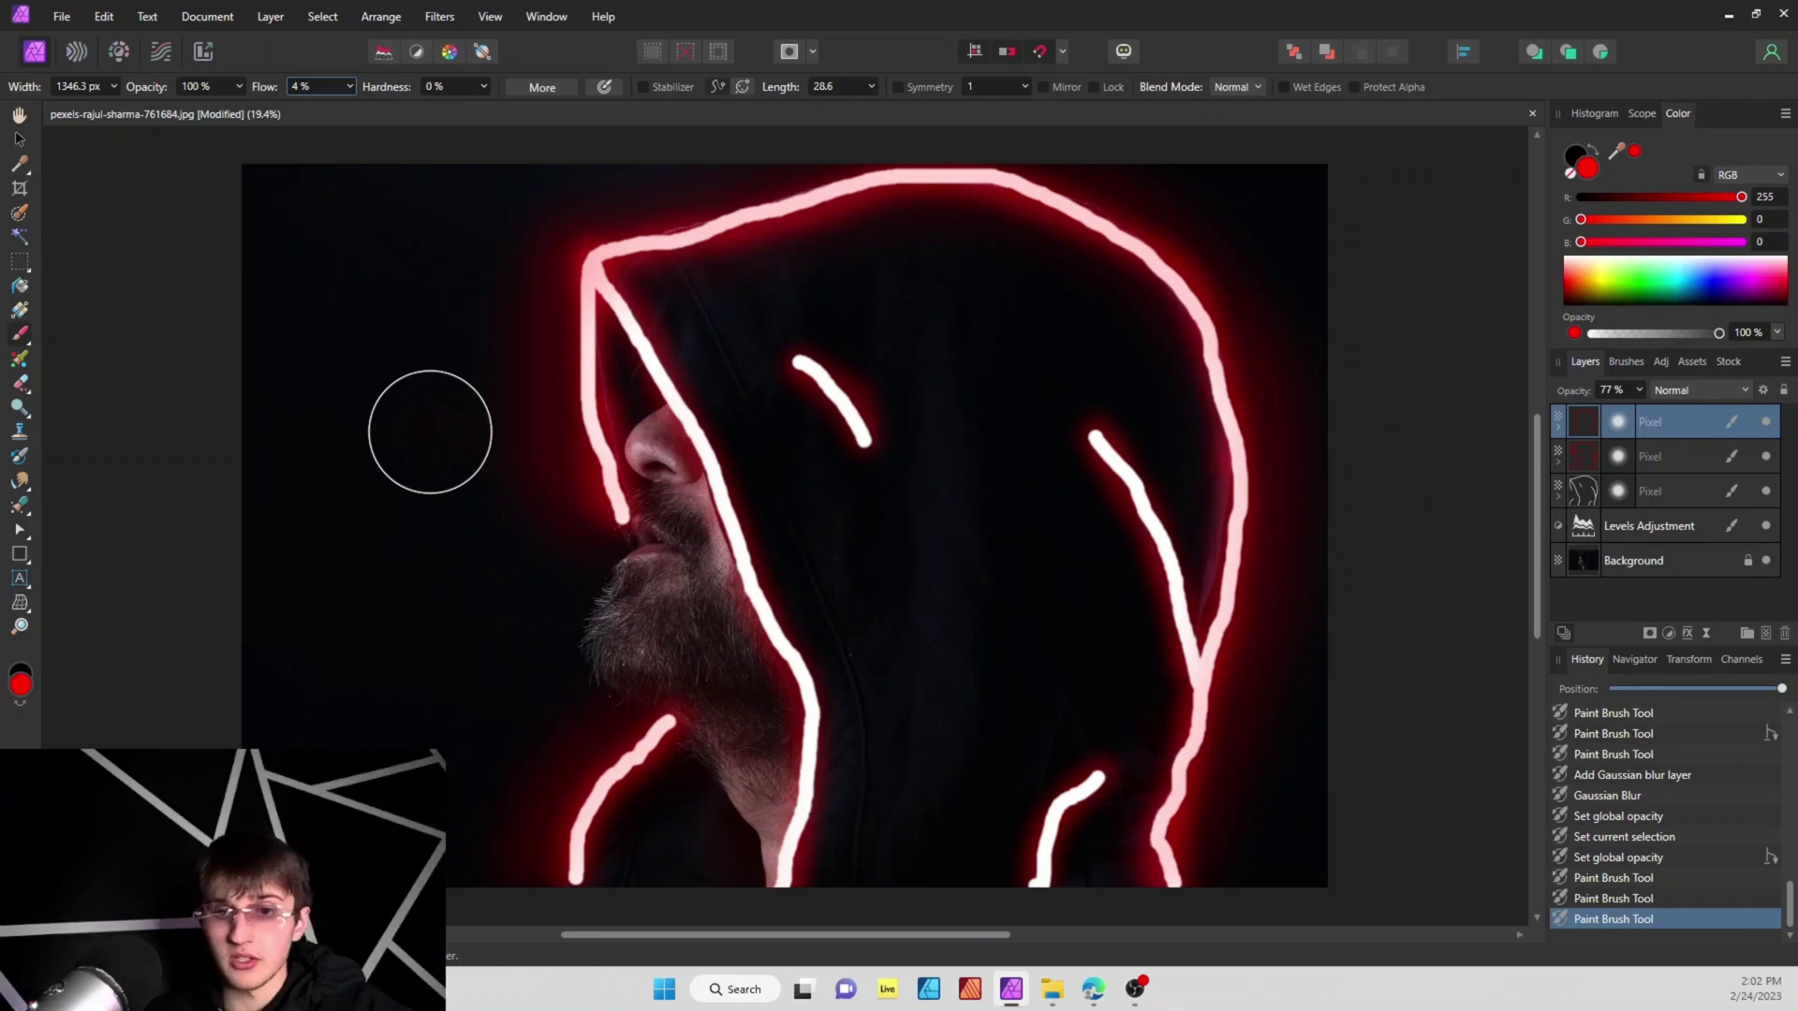
- With a smaller 225.3 px brush, add faint red strokes over the nose, beard and upper glow
{"action": "key", "text": "bracketleft"}
{"action": "key", "text": "bracketleft"}
{"action": "key", "text": "bracketleft"}
{"action": "key", "text": "bracketleft"}
{"action": "key", "text": "bracketleft"}
{"action": "key", "text": "bracketleft"}
{"action": "key", "text": "bracketleft"}
{"action": "key", "text": "bracketleft"}
{"action": "key", "text": "bracketleft"}
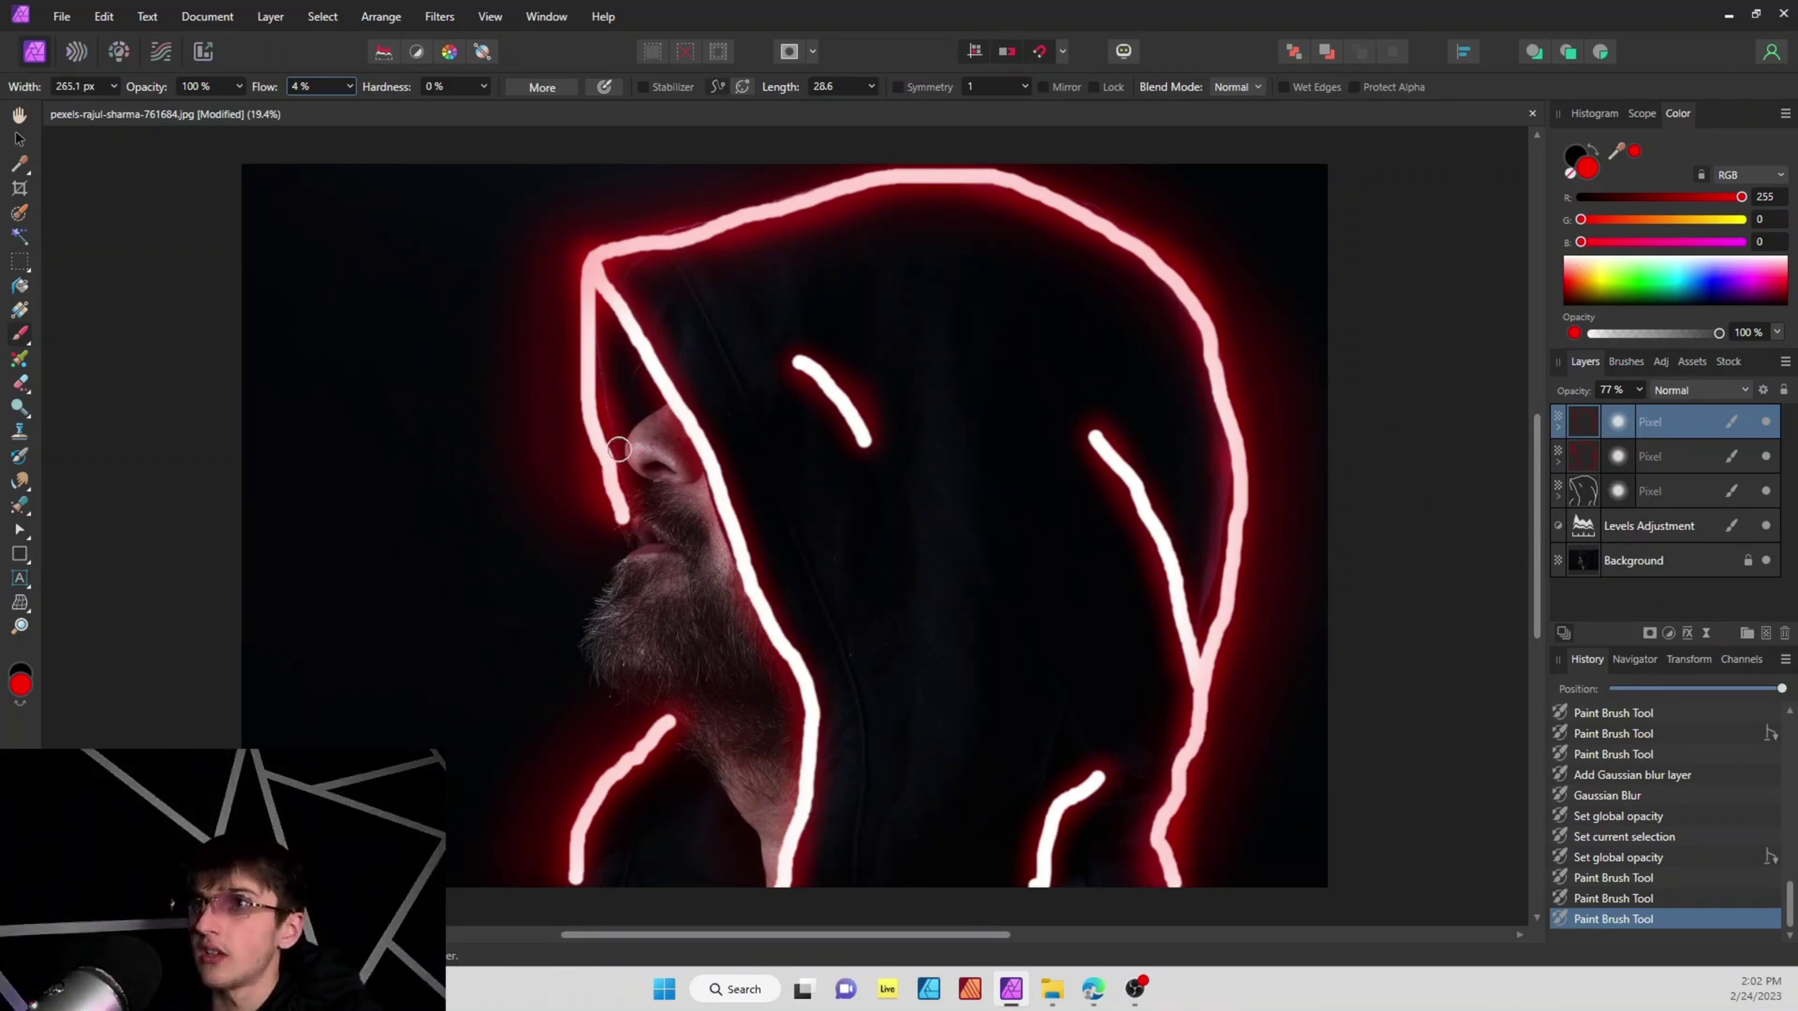
{"action": "mouse_move", "coordinate": [677, 426]}
{"action": "left_mouse_down"}
{"action": "mouse_move", "coordinate": [661, 410]}
{"action": "mouse_move", "coordinate": [674, 437]}
{"action": "left_mouse_up"}
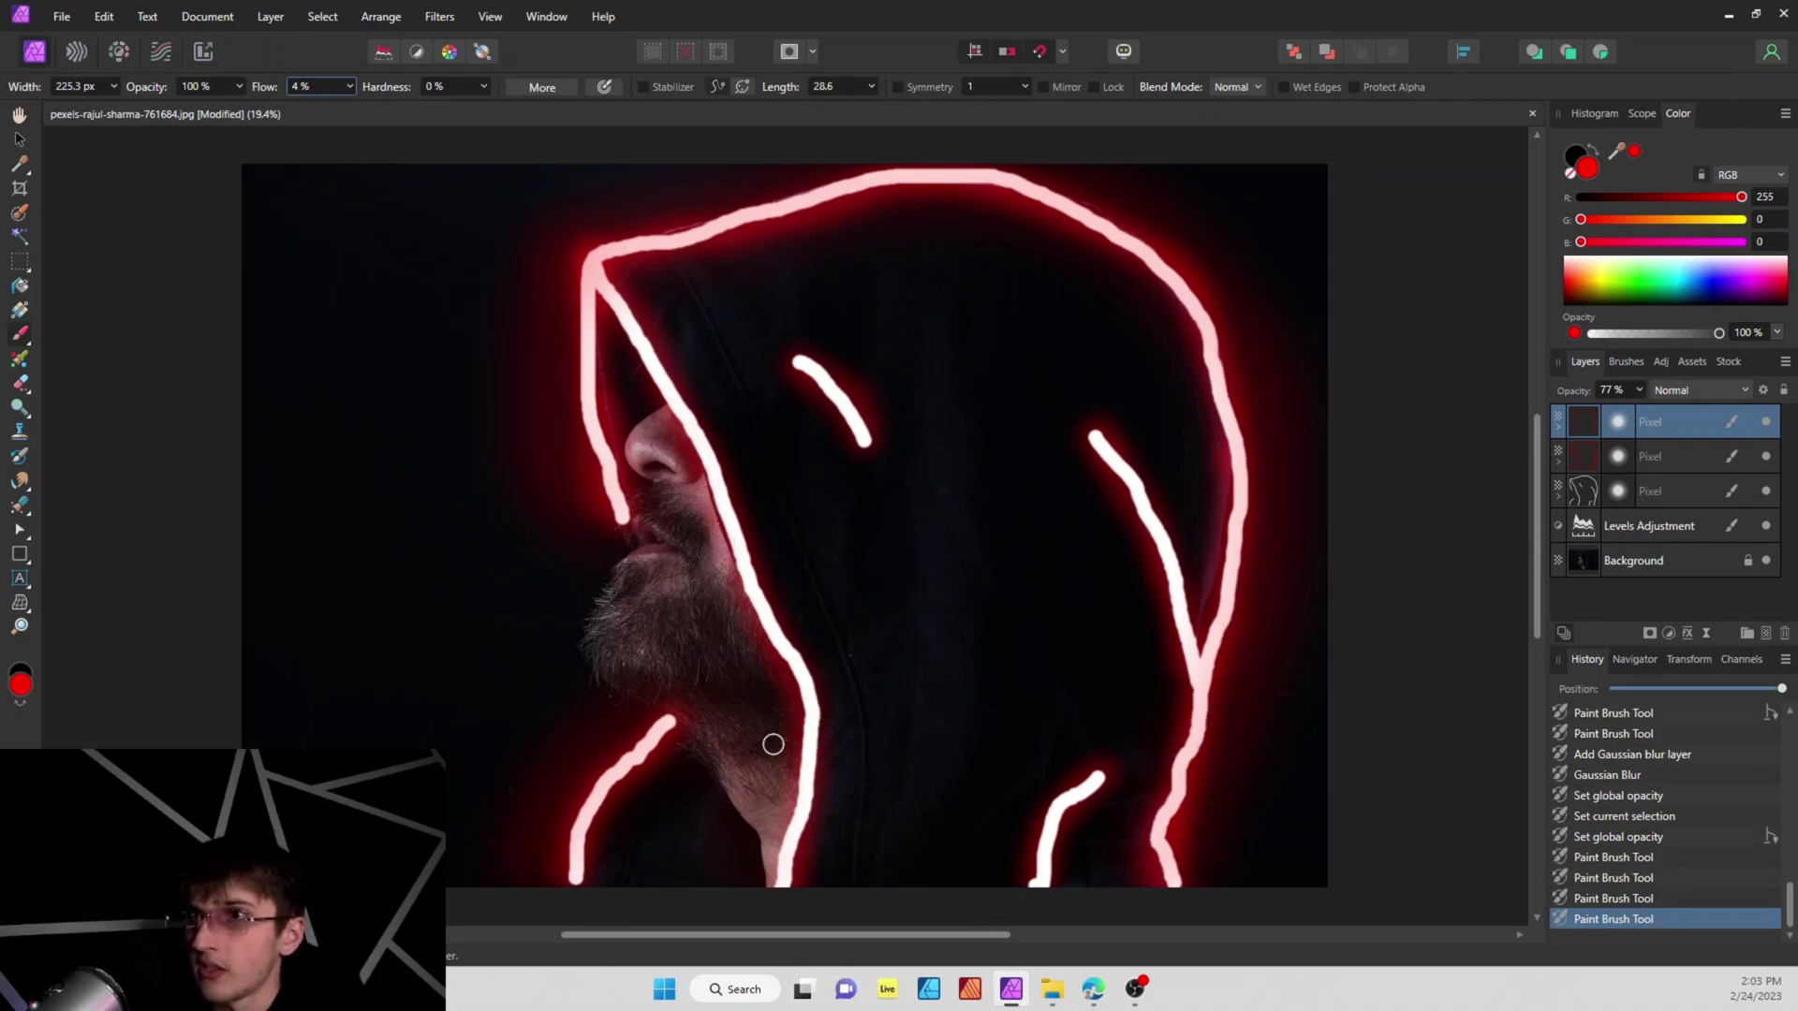
{"action": "left_click_drag", "start_coordinate": [741, 798], "coordinate": [744, 796]}
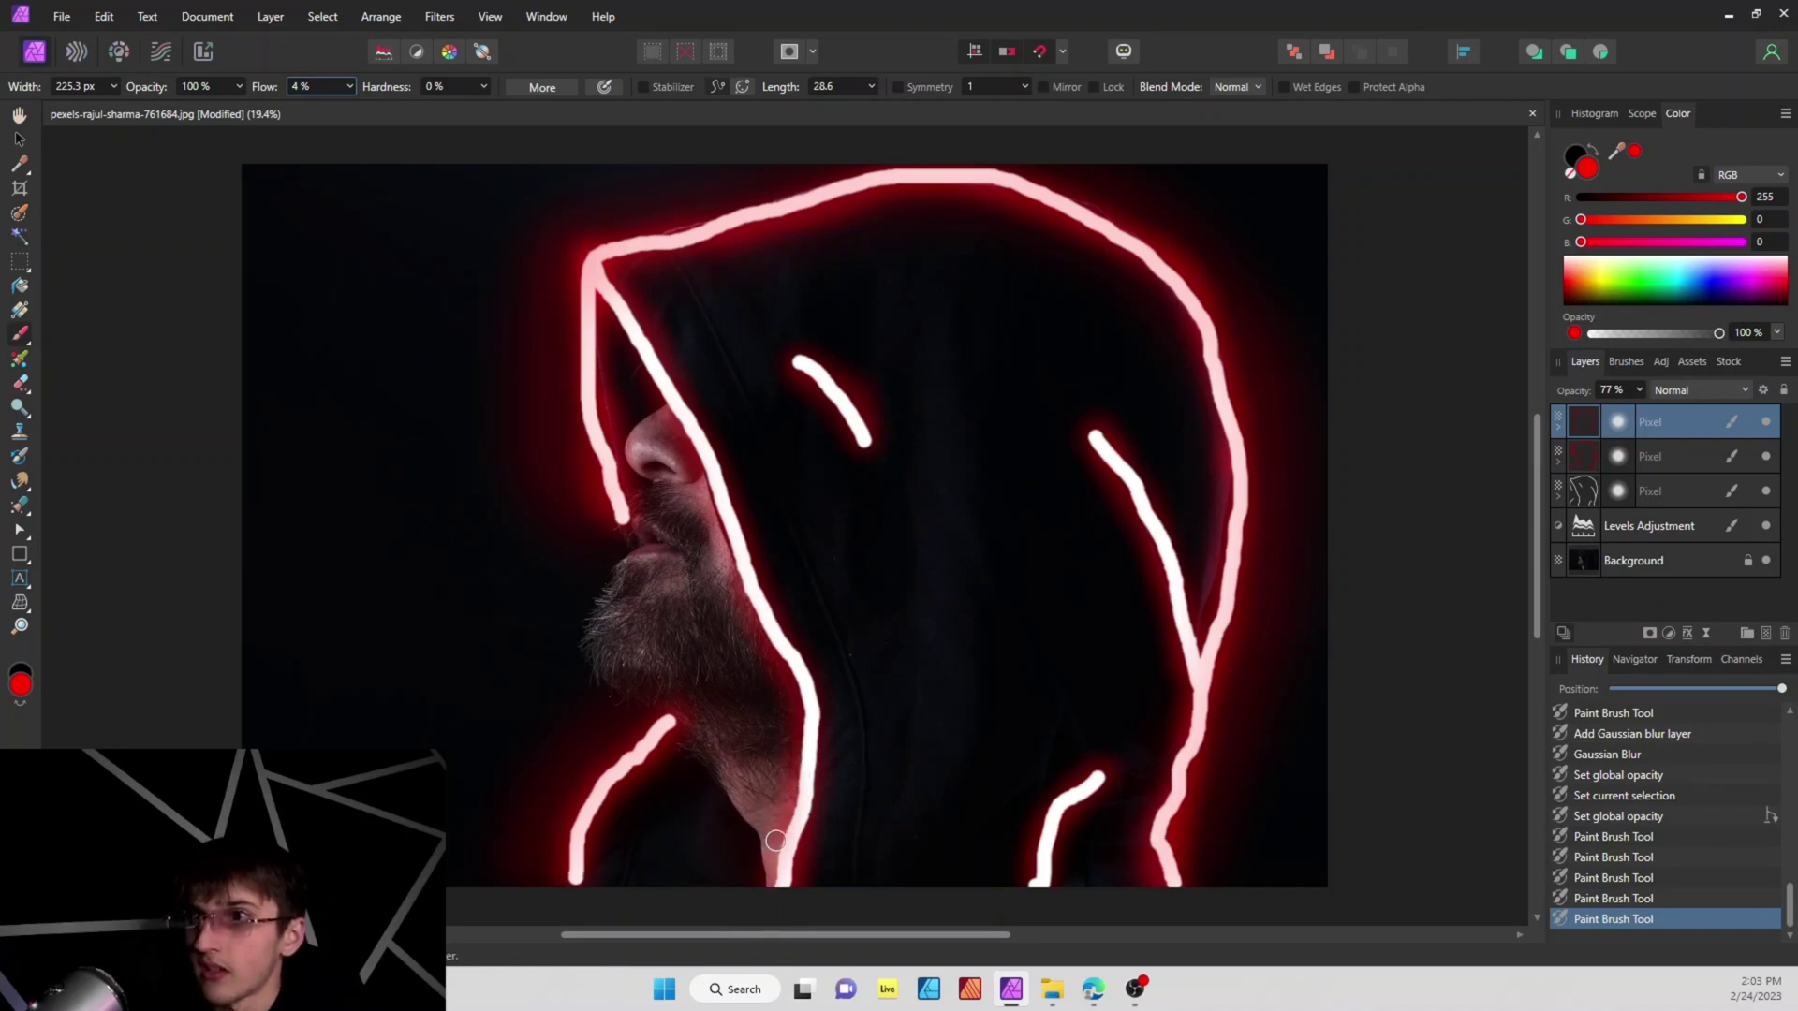
{"action": "left_click_drag", "start_coordinate": [638, 440], "coordinate": [691, 517]}
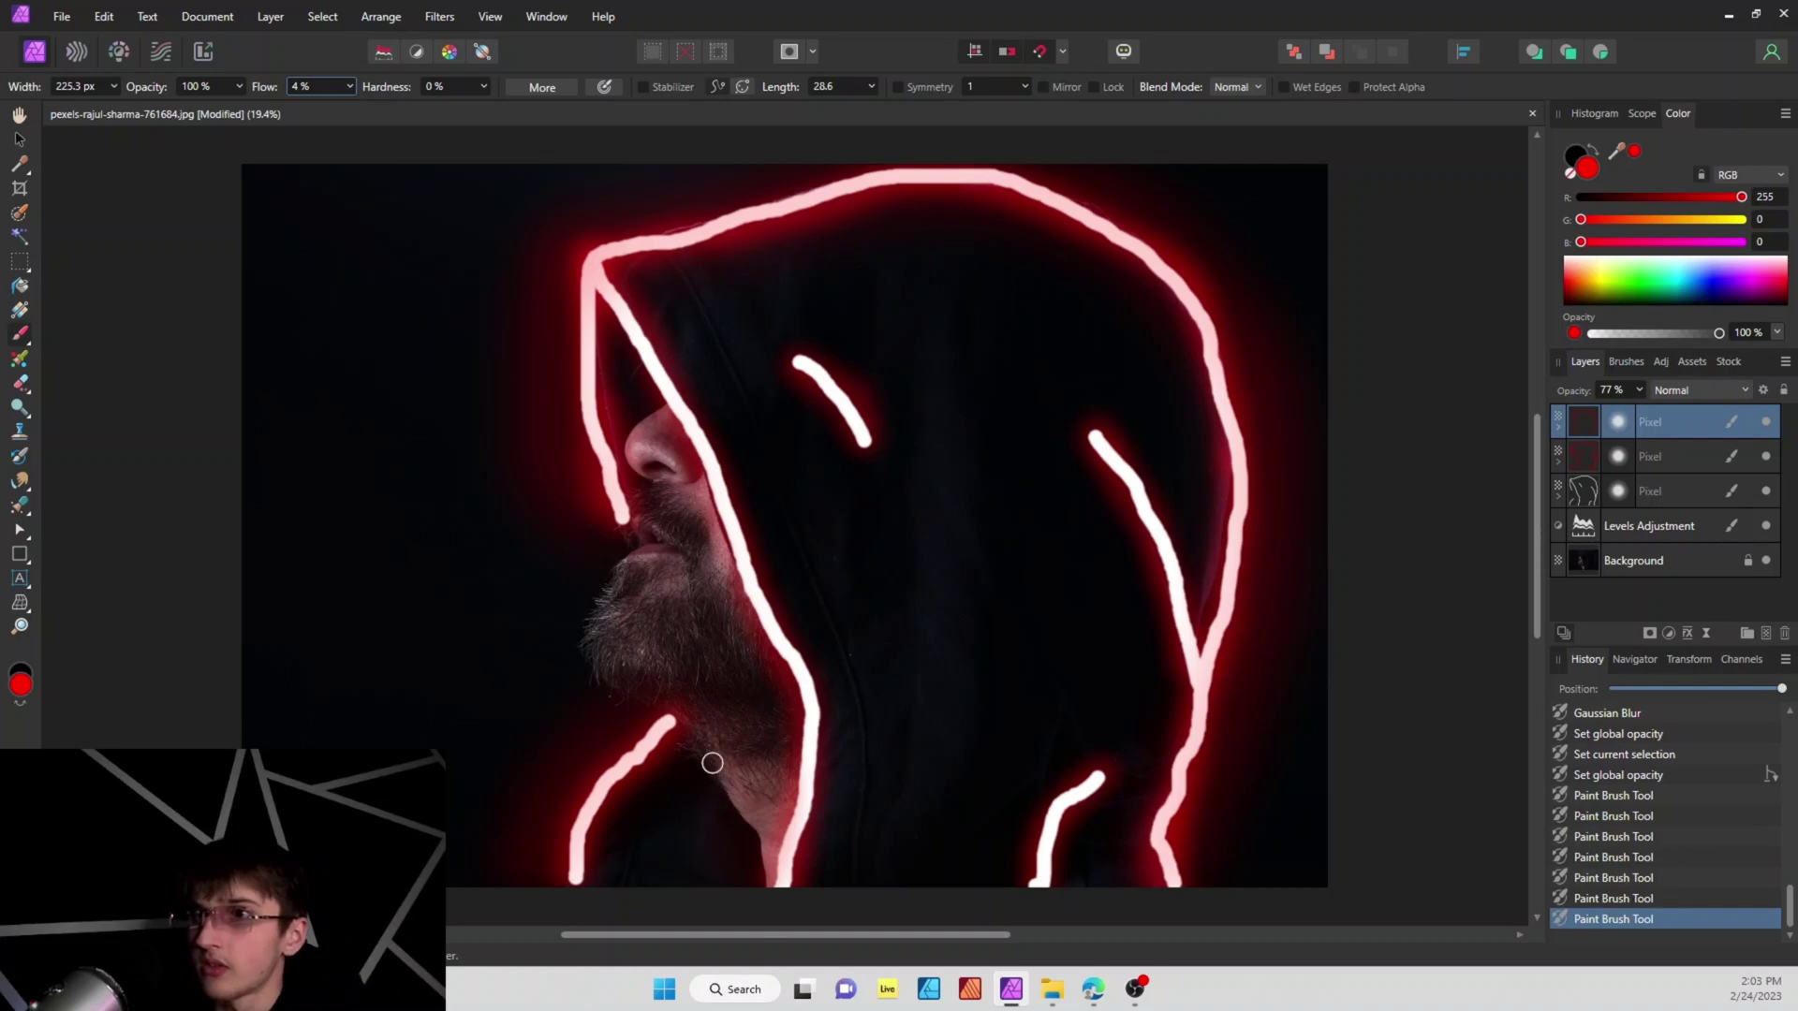
{"action": "left_click_drag", "start_coordinate": [754, 807], "coordinate": [780, 712]}
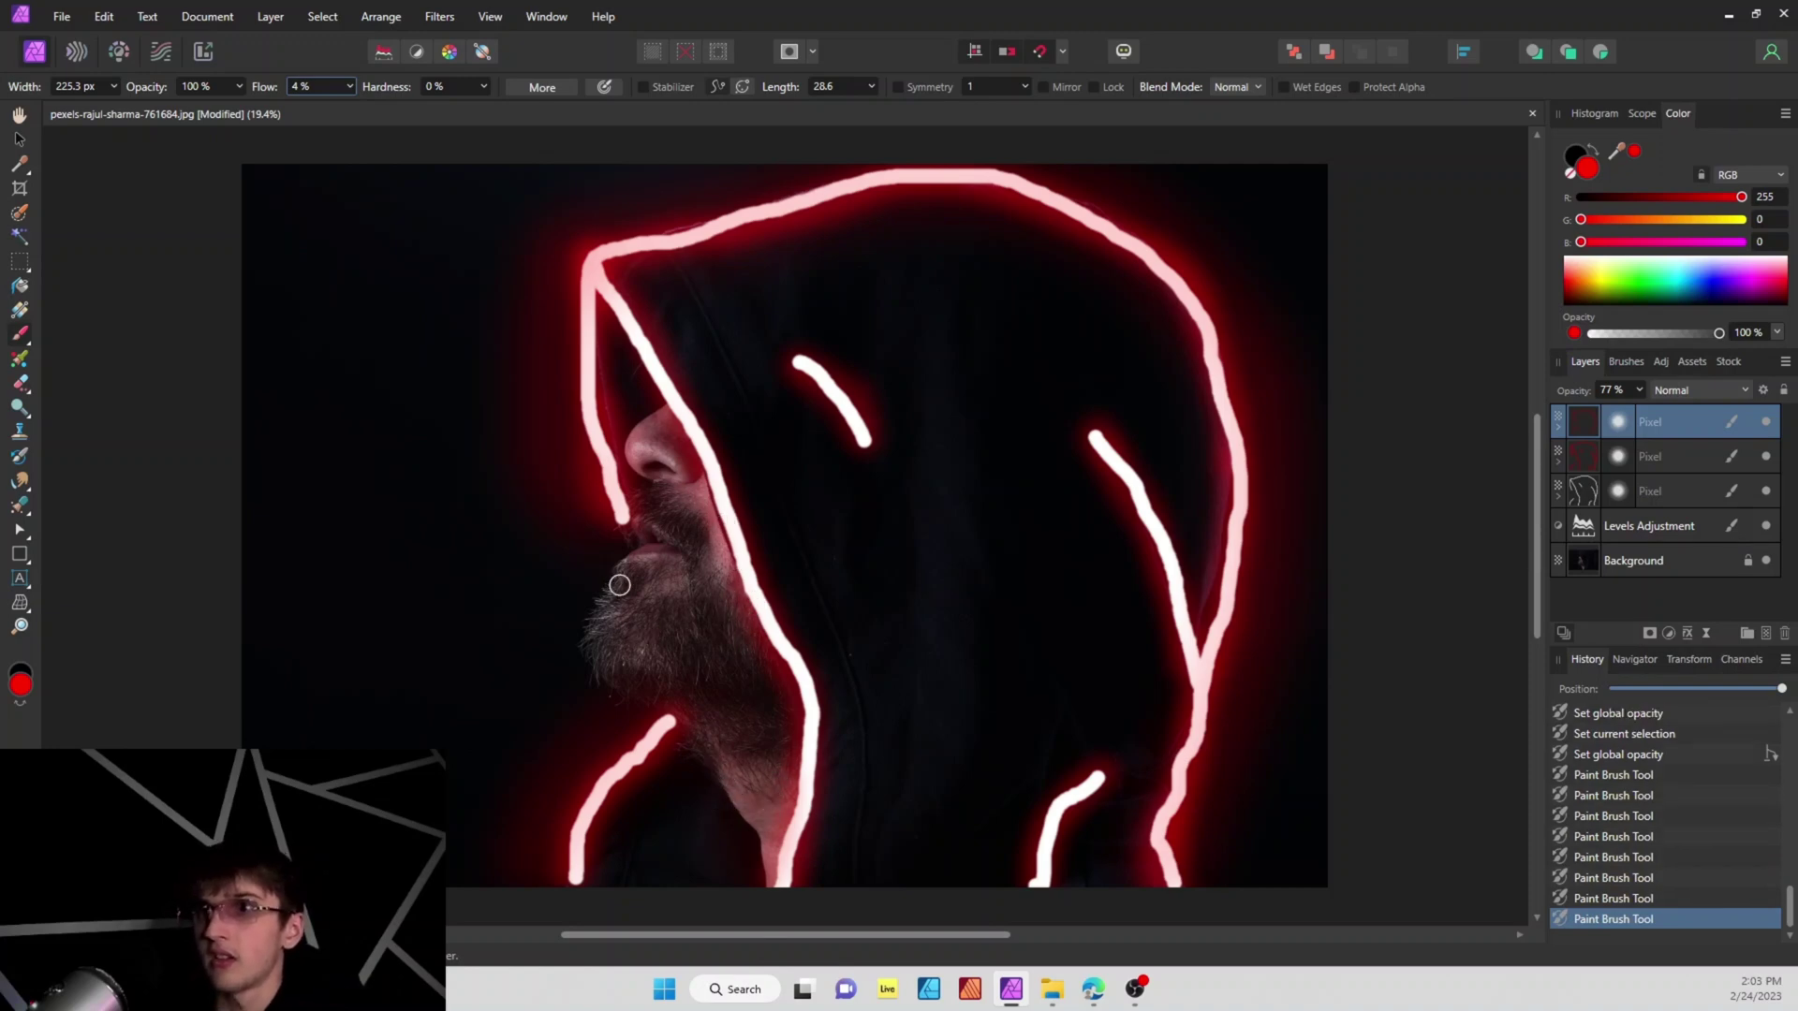
{"action": "mouse_move", "coordinate": [618, 586]}
{"action": "left_mouse_down"}
{"action": "mouse_move", "coordinate": [630, 626]}
{"action": "mouse_move", "coordinate": [692, 632]}
{"action": "left_mouse_up"}
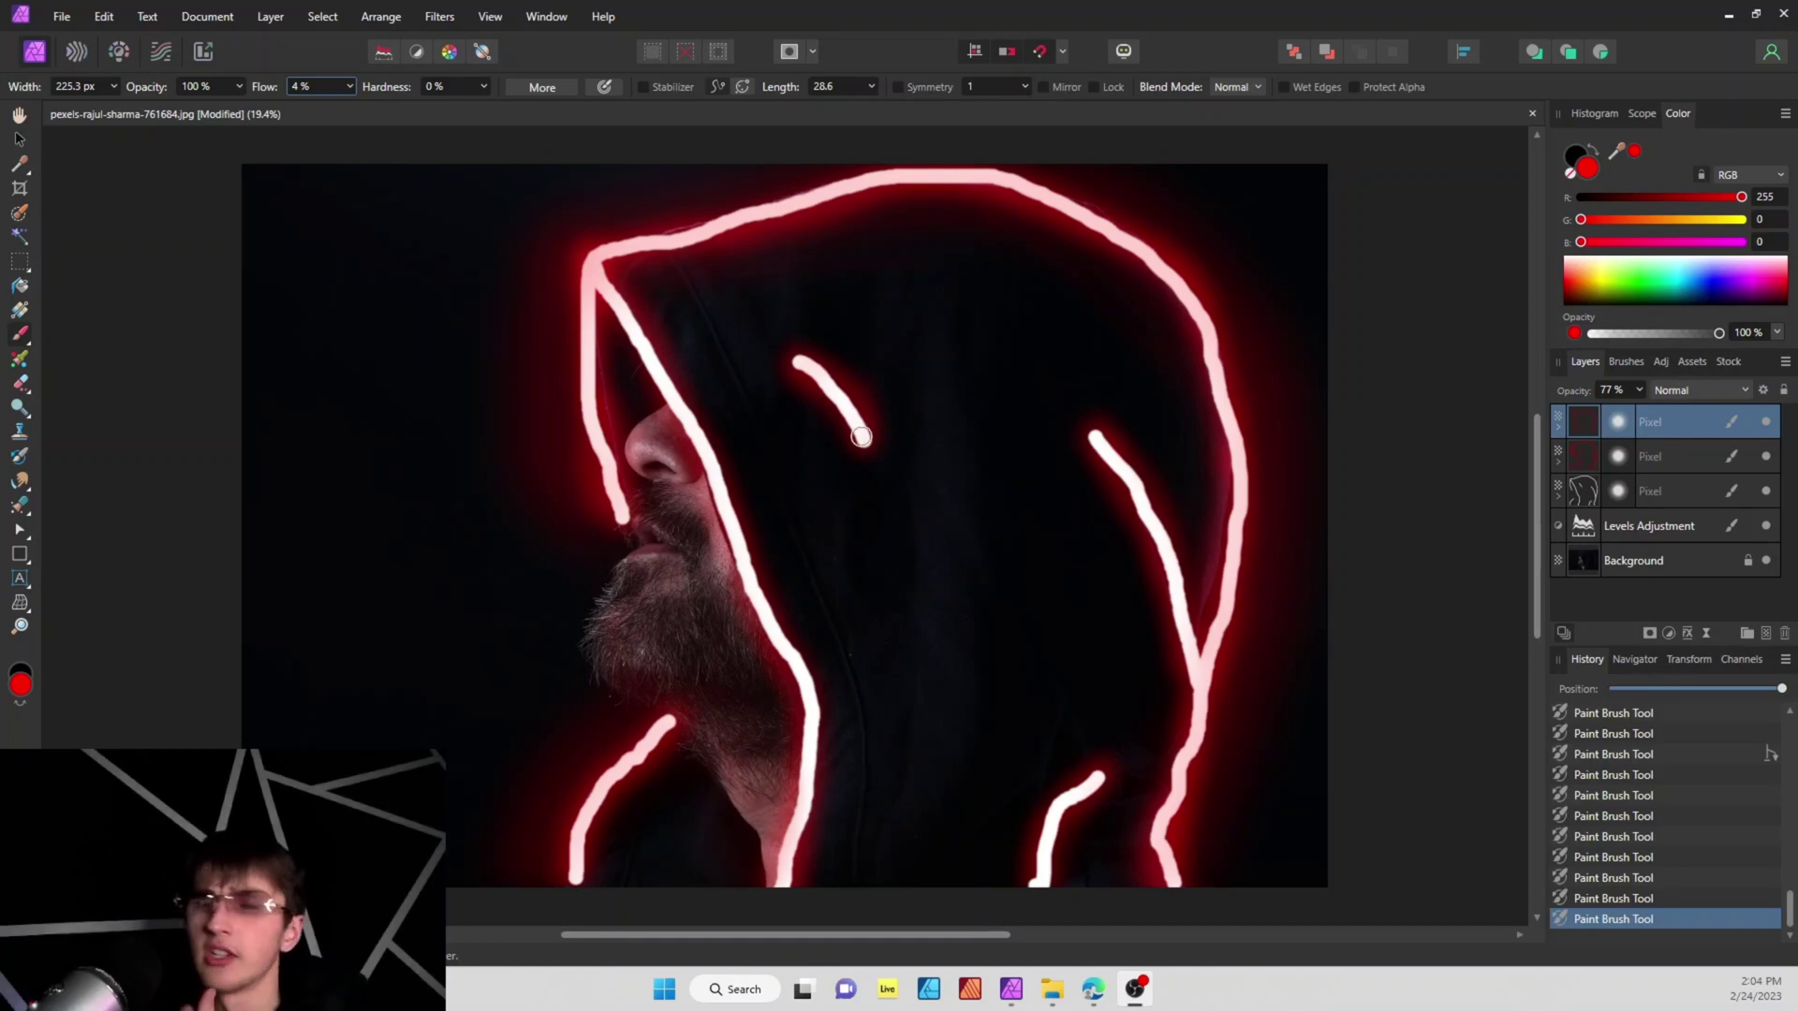
{"action": "left_click_drag", "start_coordinate": [868, 440], "coordinate": [796, 337]}
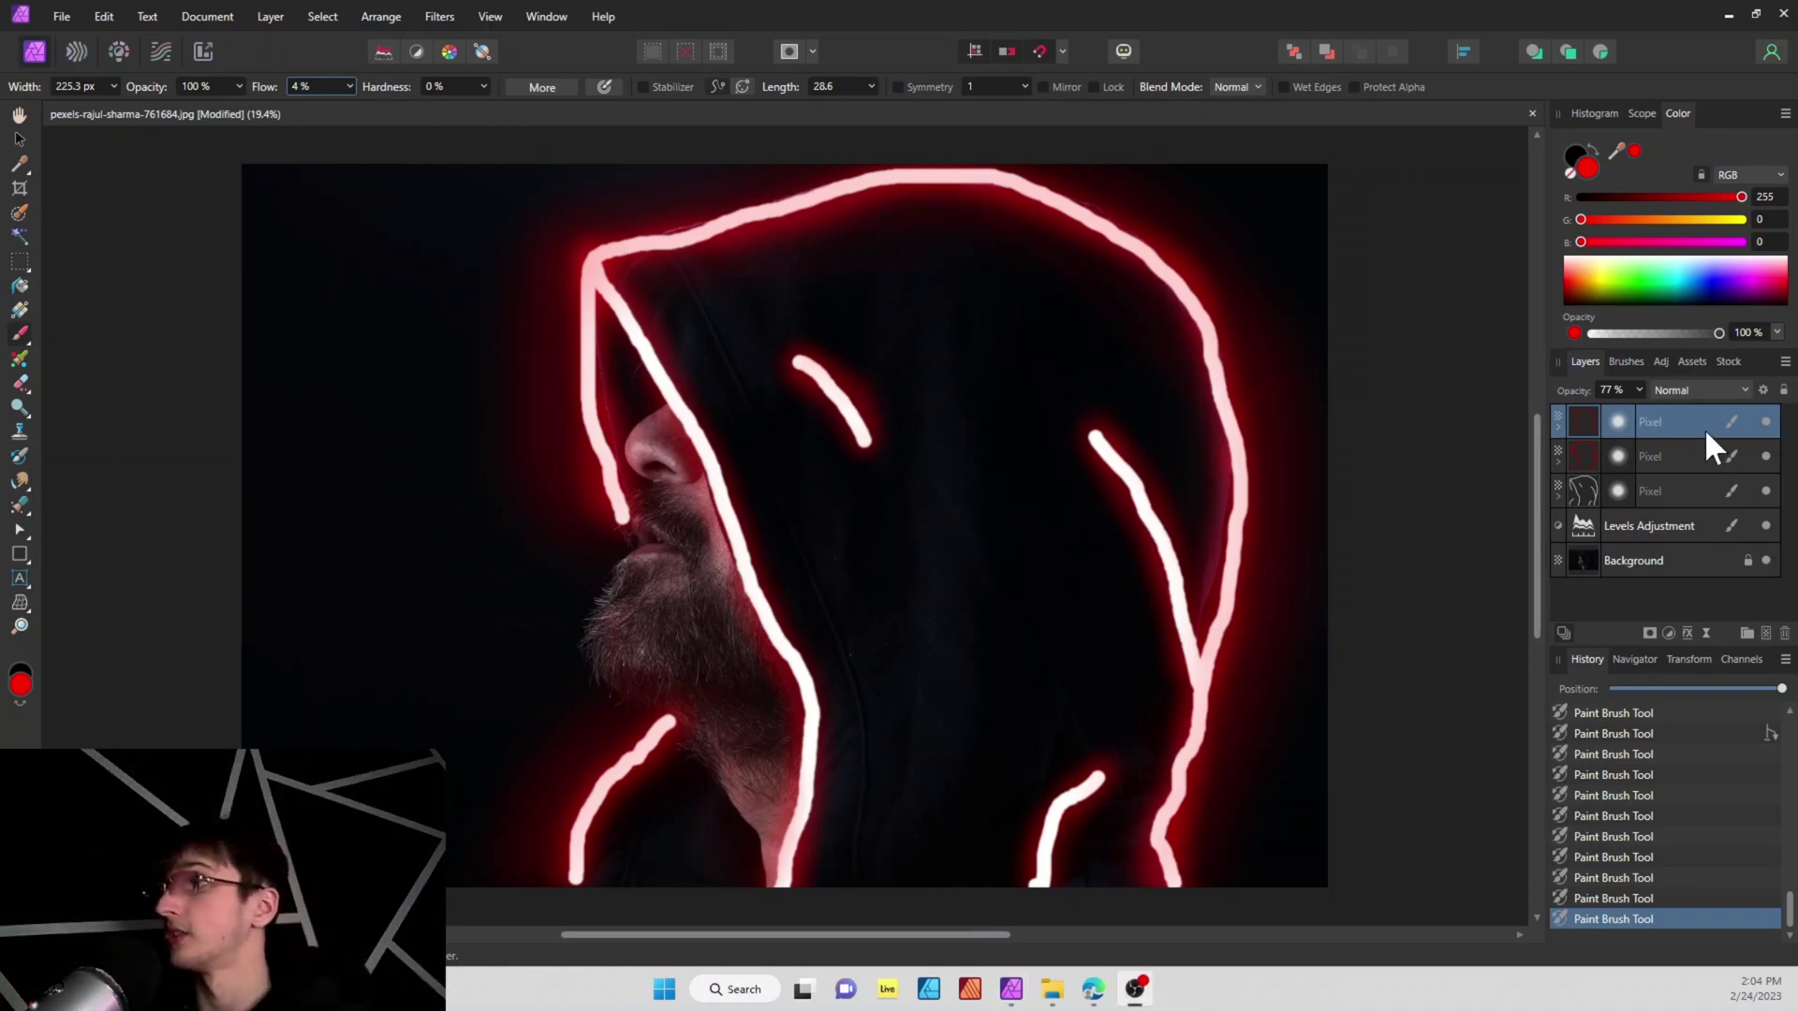
- Set the tint layer's blend mode to Lighten and add a Curves adjustment
{"action": "left_click", "coordinate": [1714, 390]}
{"action": "left_click", "coordinate": [1700, 548]}
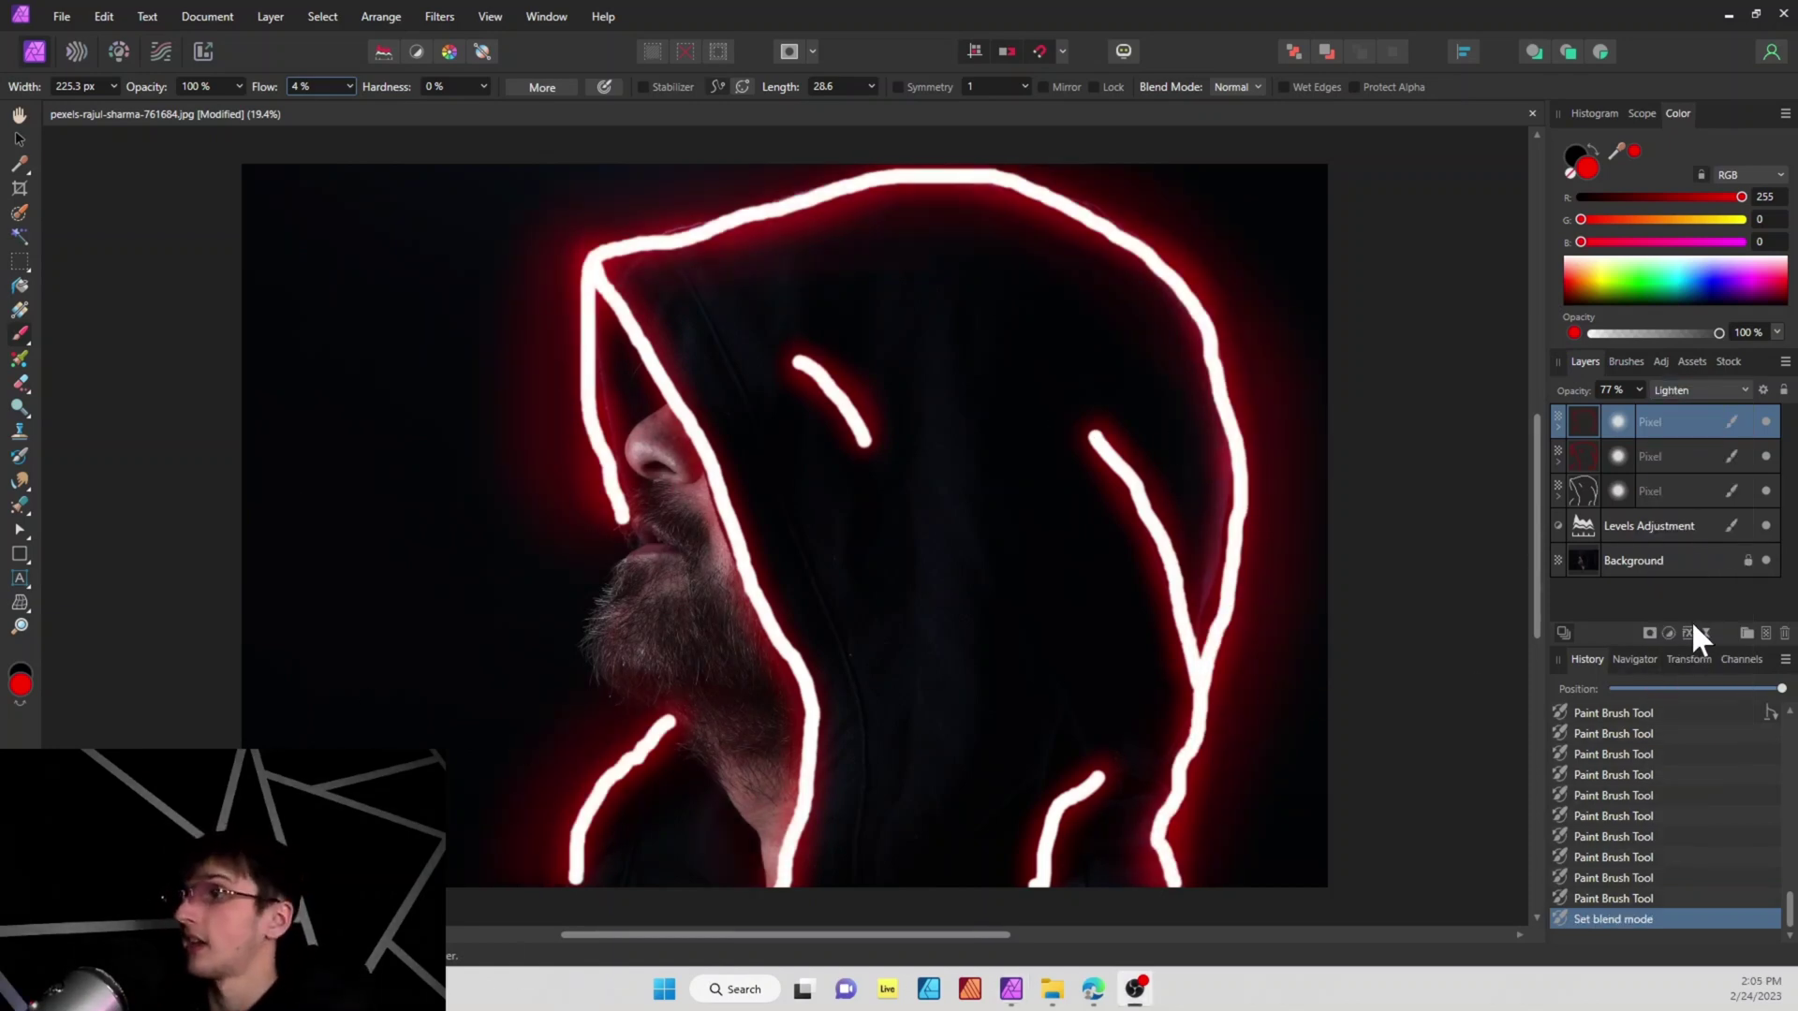
{"action": "left_click", "coordinate": [1668, 633]}
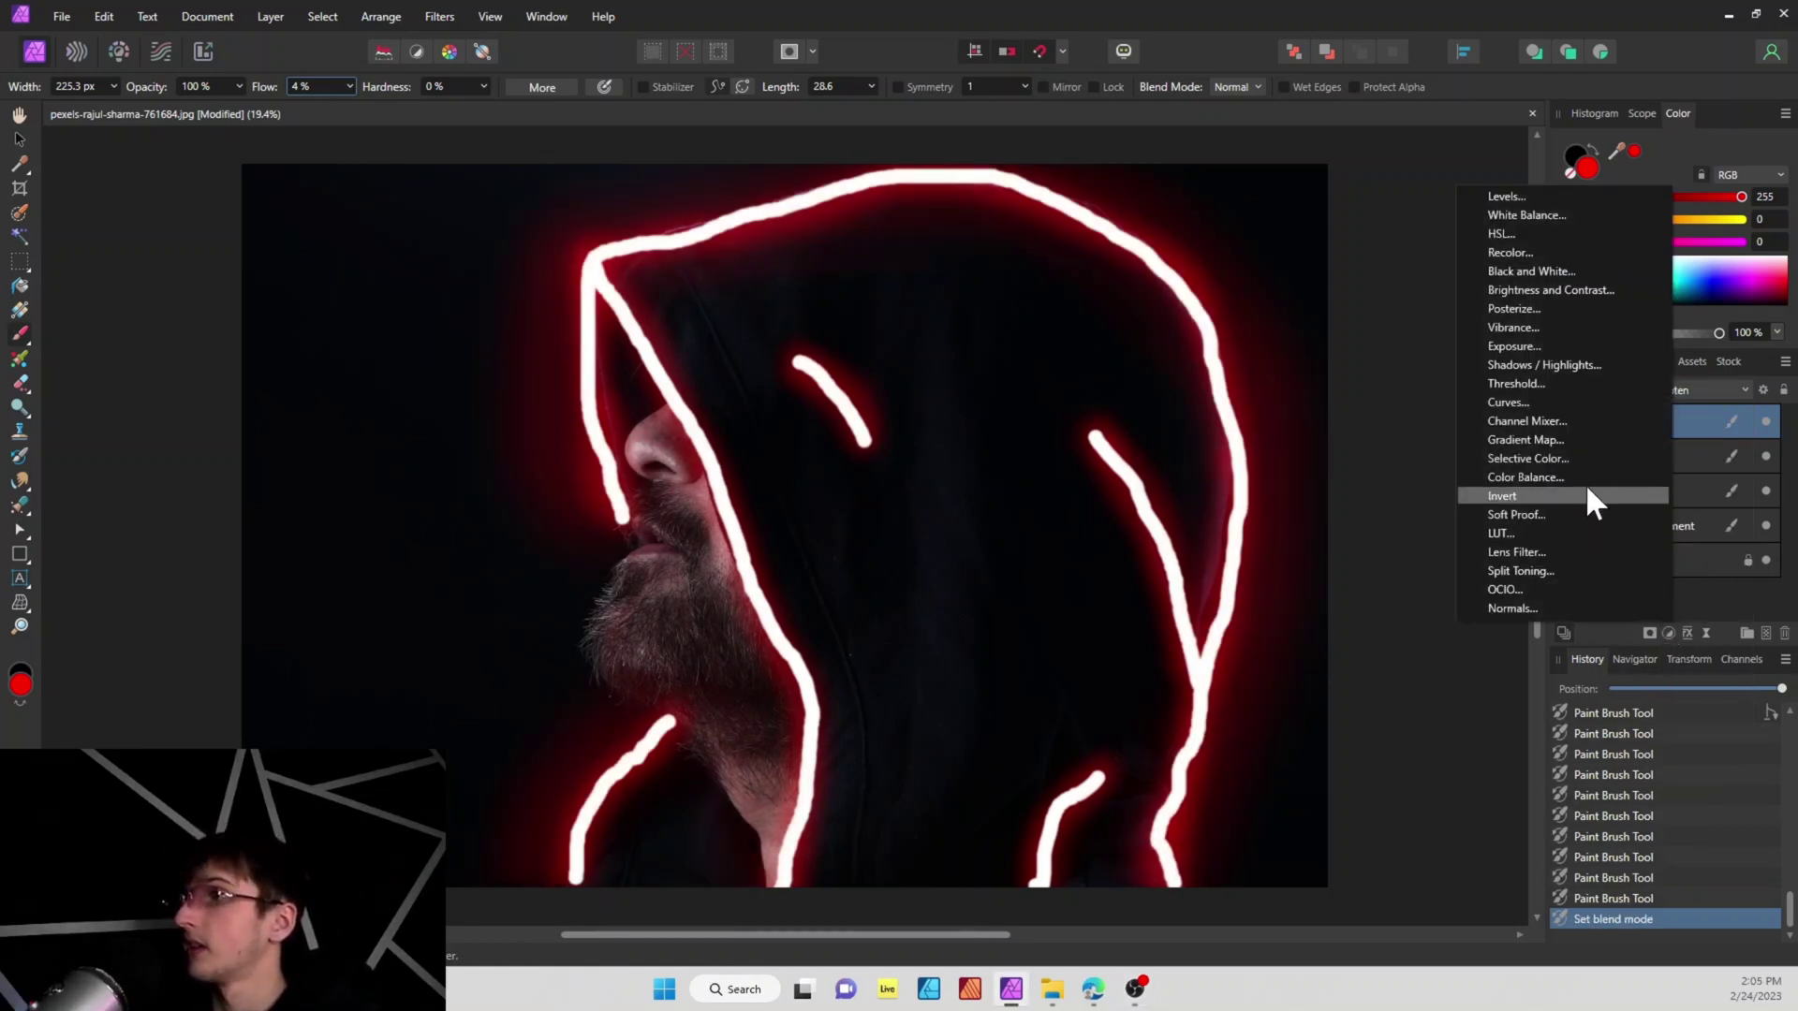
{"action": "left_click", "coordinate": [1541, 406]}
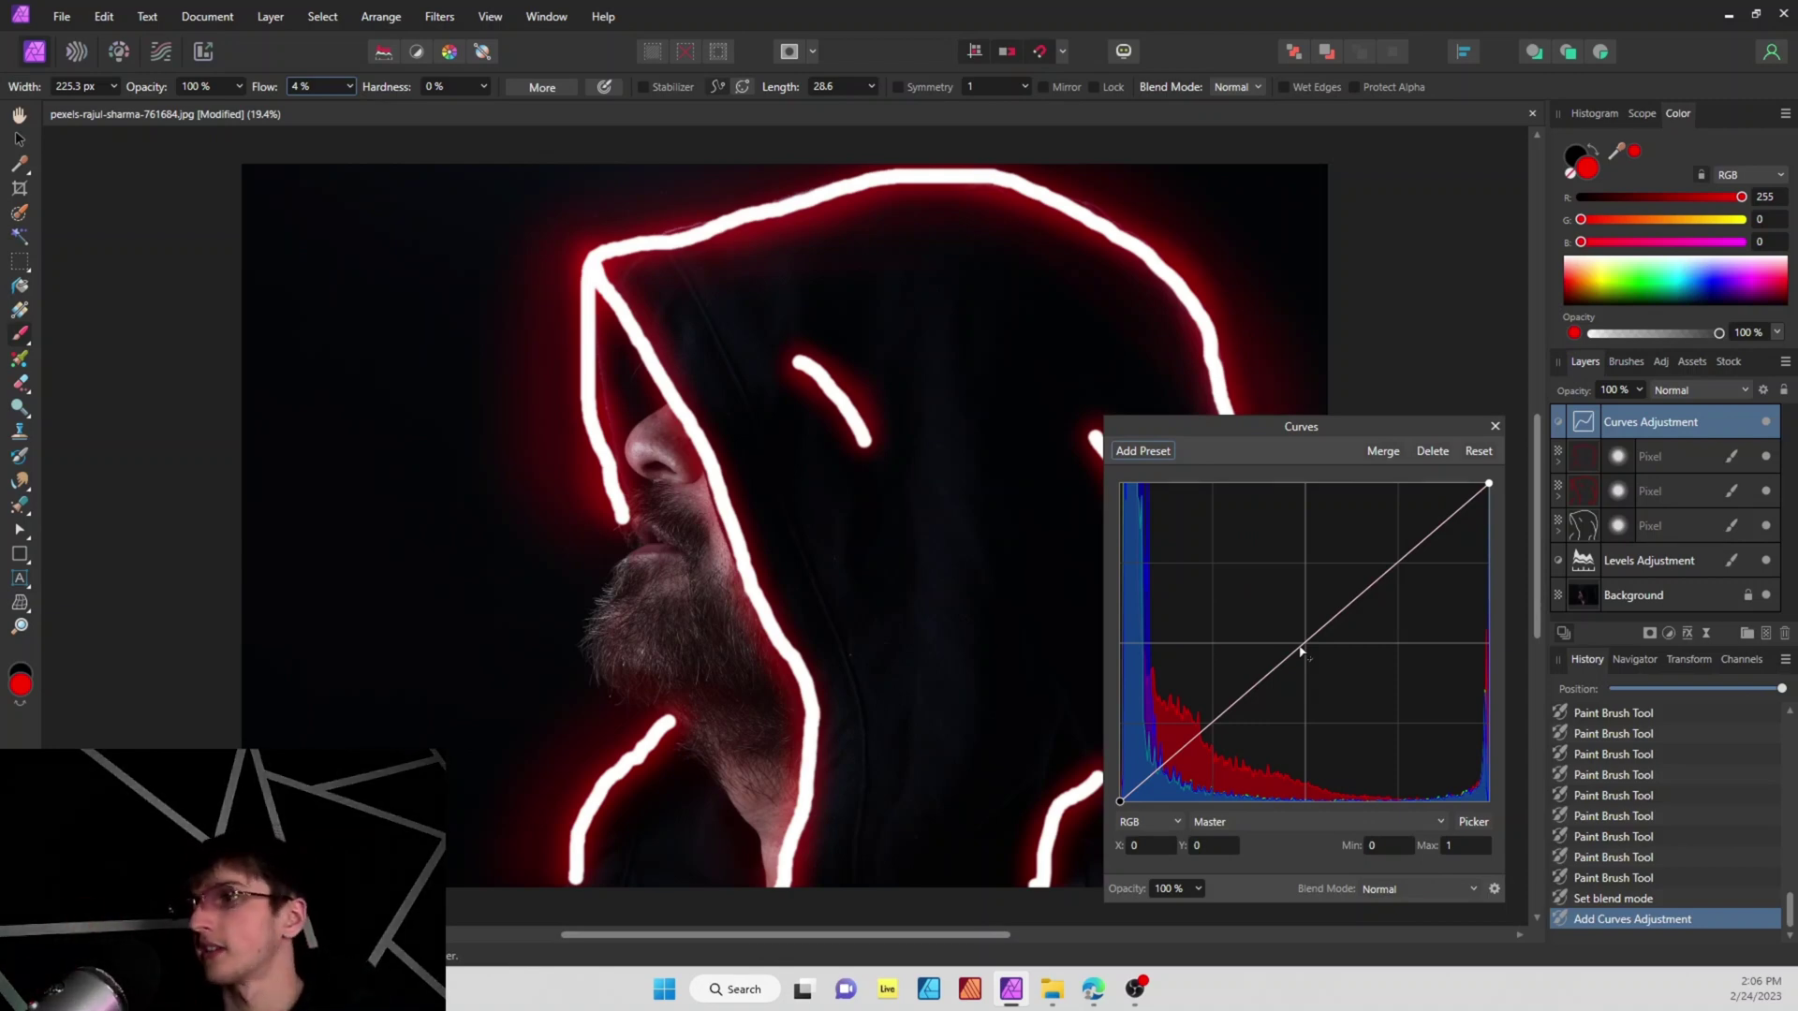
- Lift the master curve's midpoint slightly and pull its lower part down to deepen shadows
{"action": "mouse_move", "coordinate": [1300, 649]}
{"action": "left_mouse_down"}
{"action": "mouse_move", "coordinate": [1303, 628]}
{"action": "mouse_move", "coordinate": [1326, 650]}
{"action": "mouse_move", "coordinate": [1303, 633]}
{"action": "left_mouse_up"}
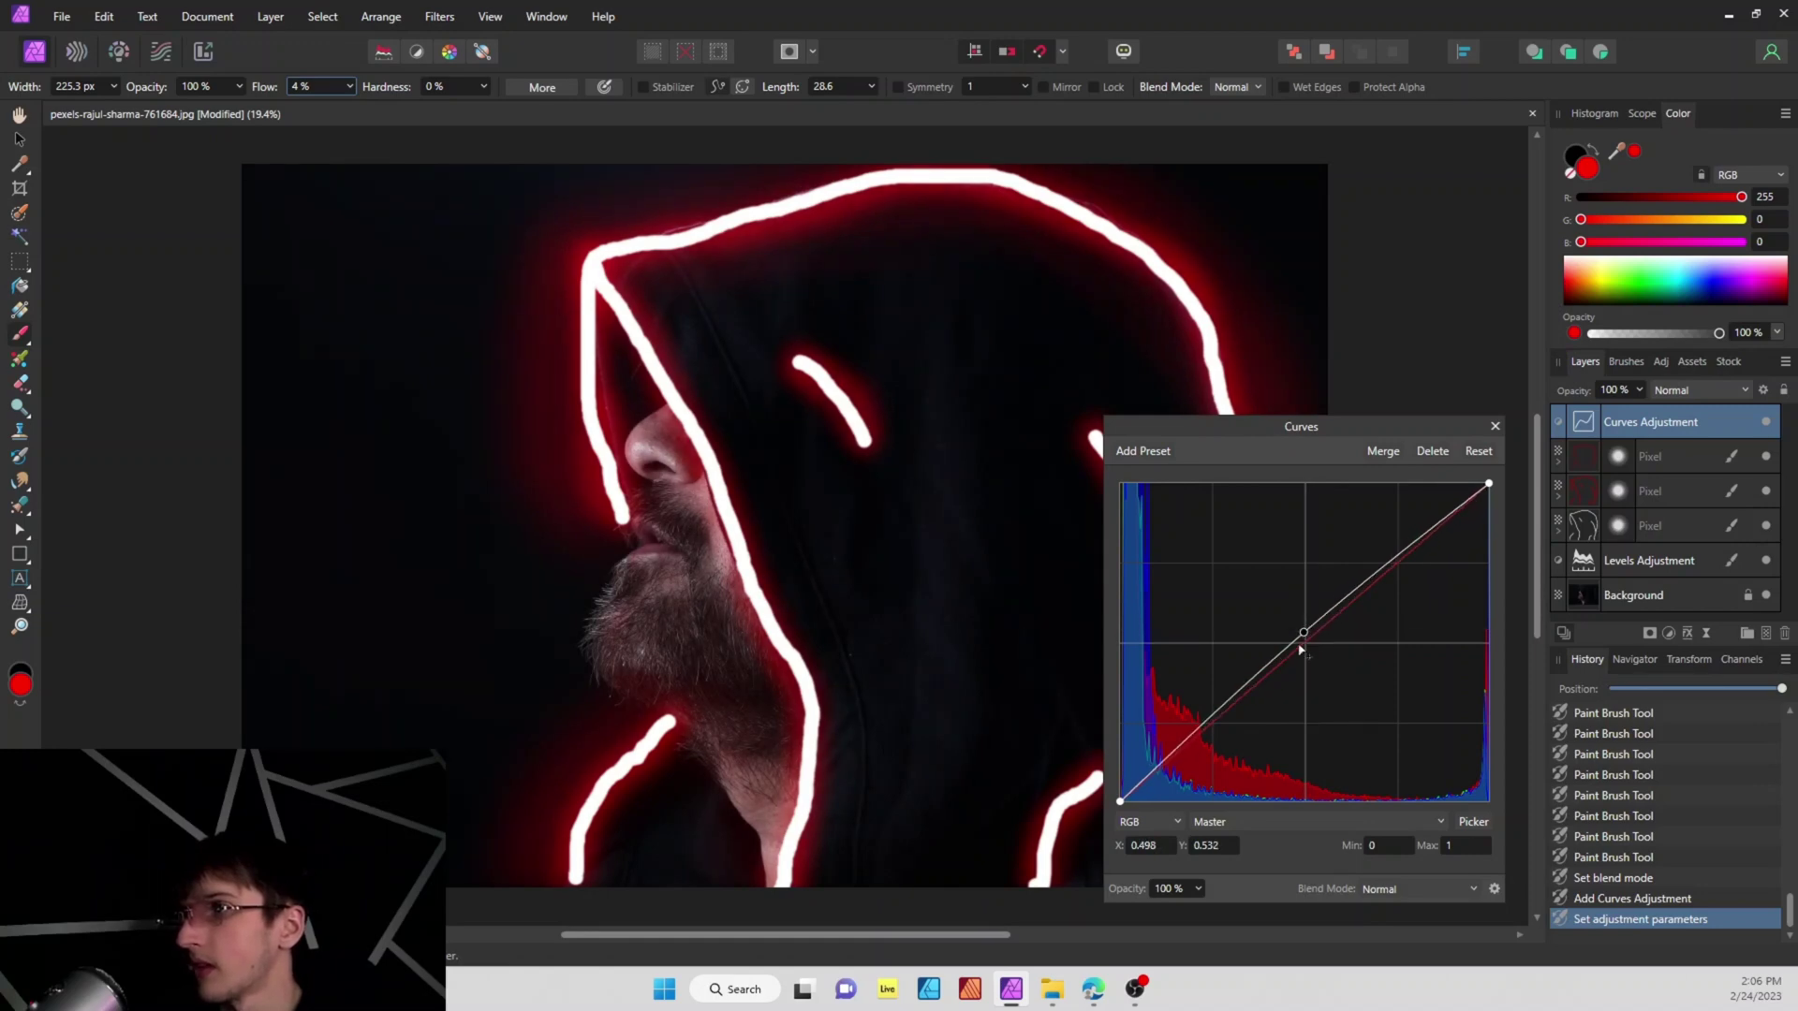
{"action": "left_click_drag", "start_coordinate": [1239, 695], "coordinate": [1241, 707]}
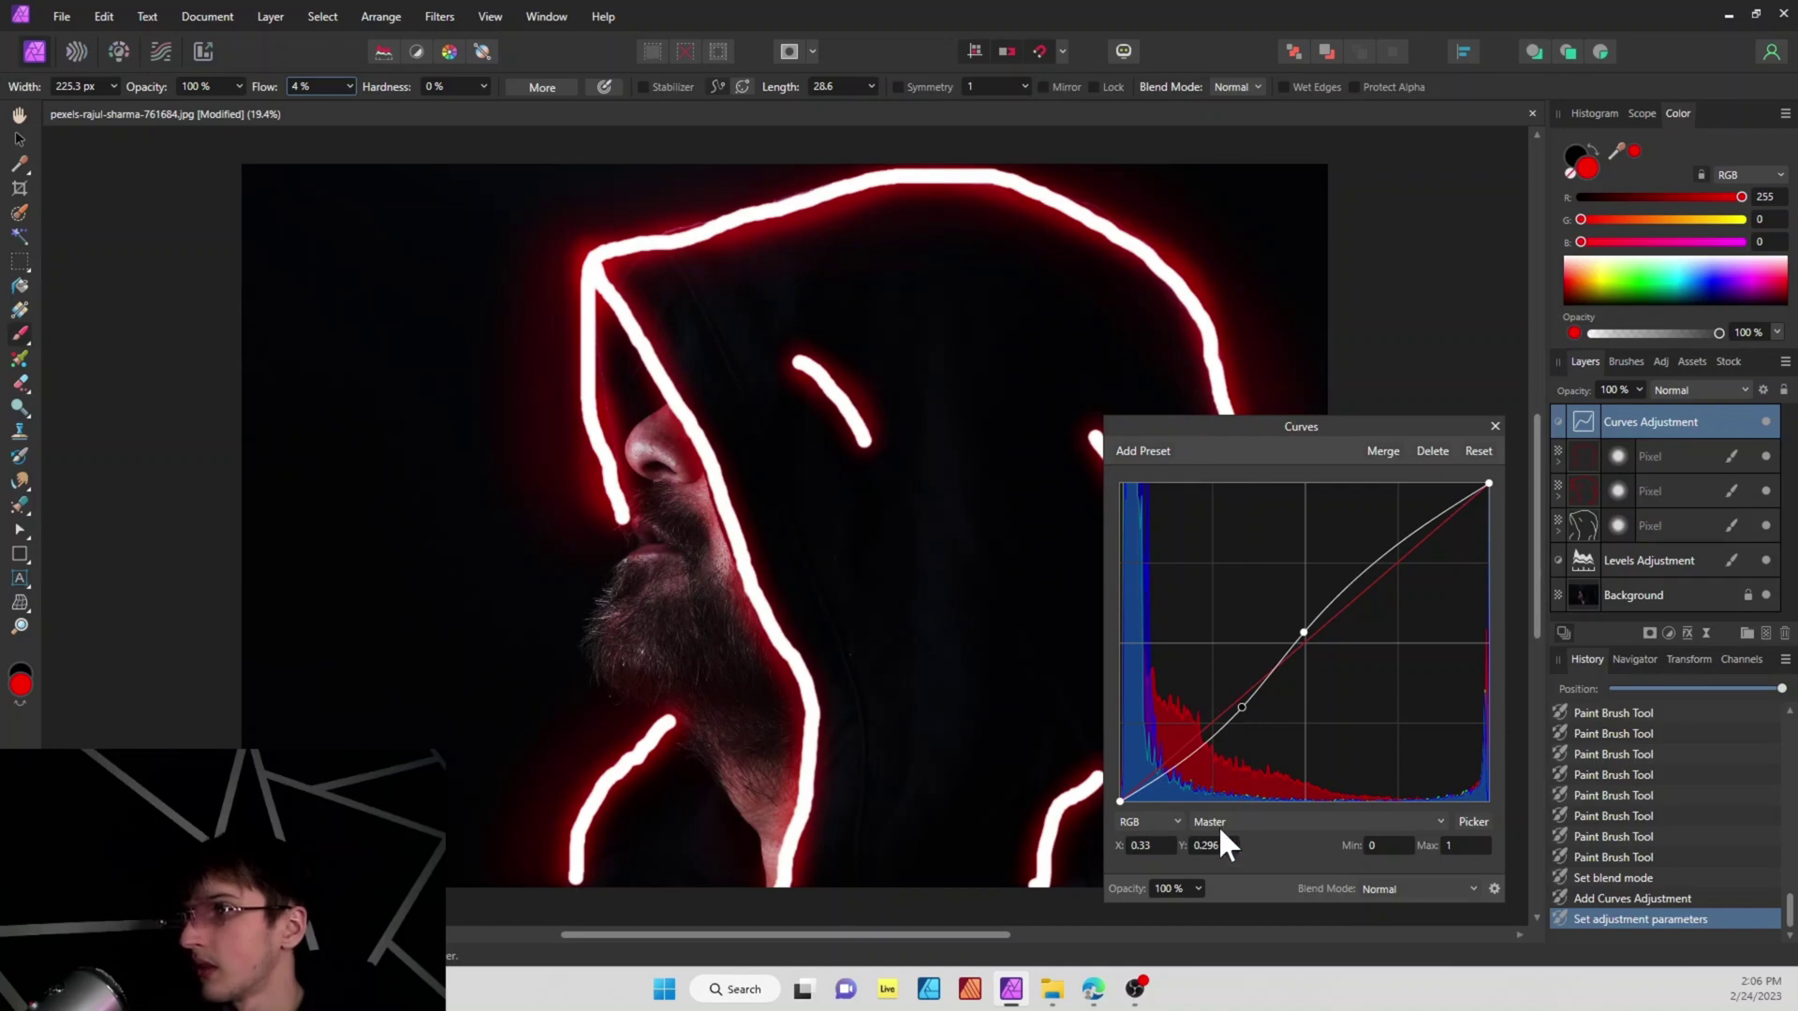
{"action": "left_click", "coordinate": [1200, 824]}
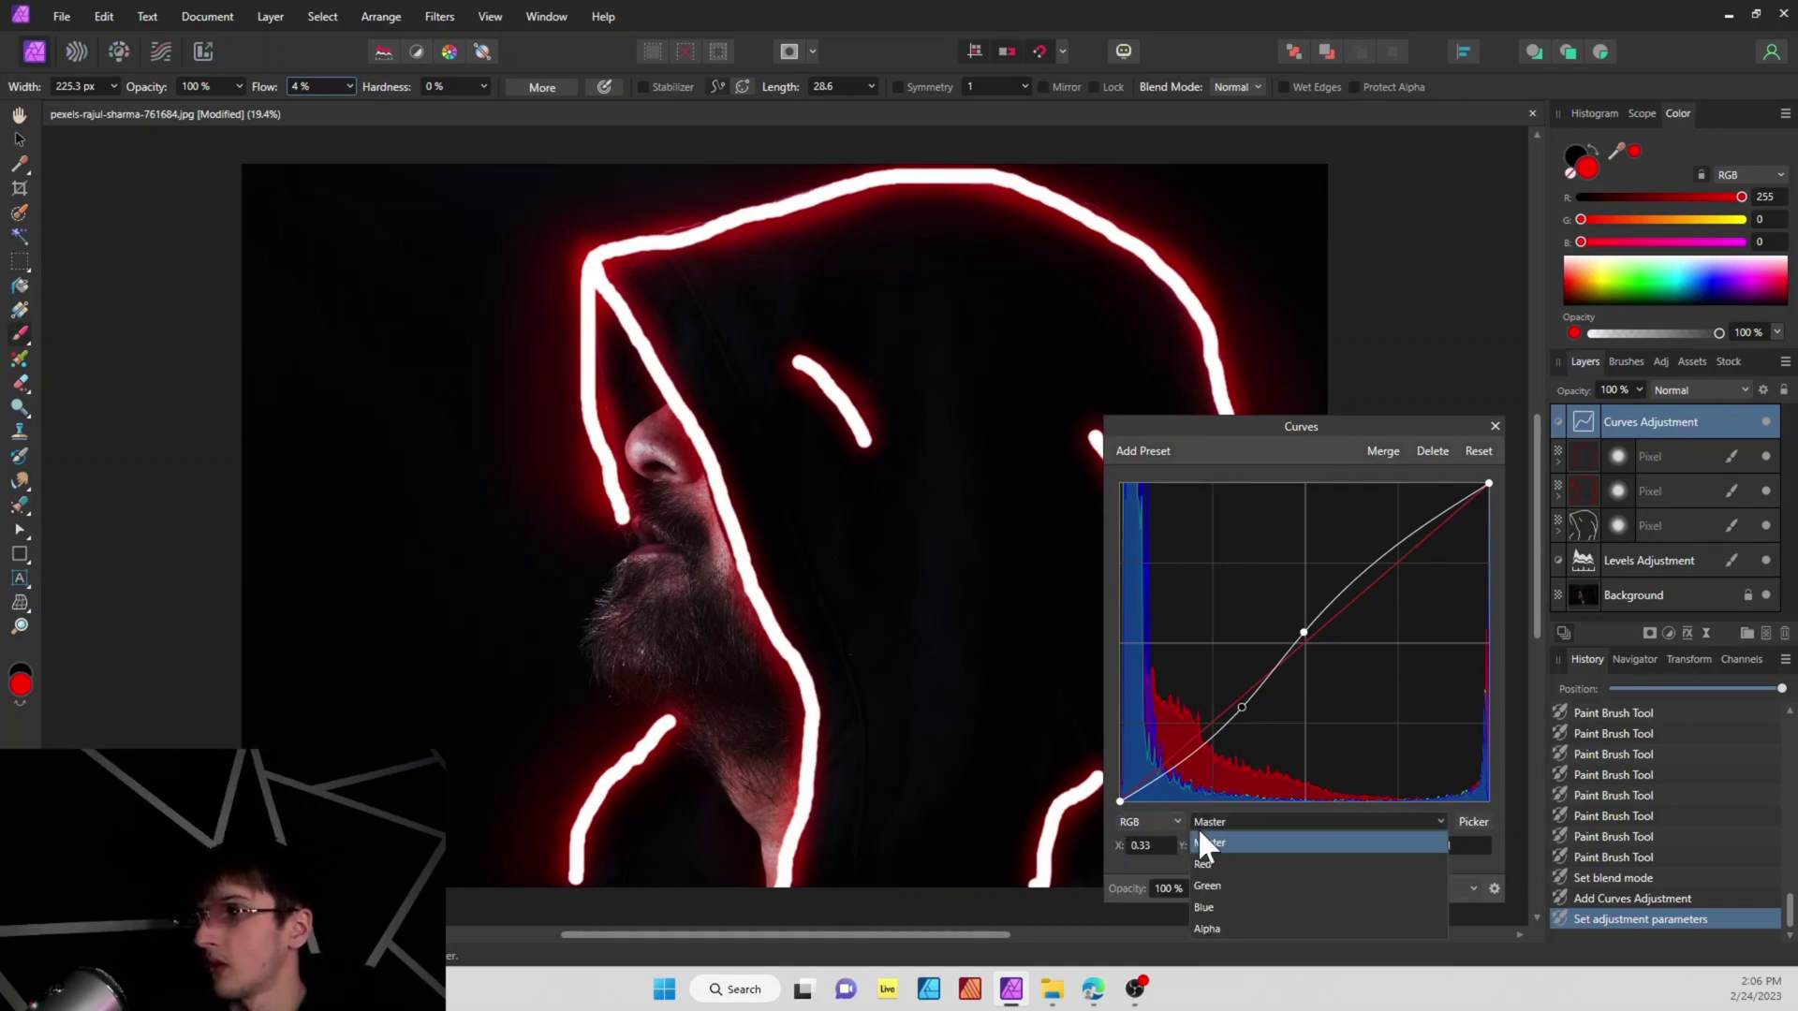
- Try pulling down the Red and Green curves, then undo back to a straight curve
{"action": "left_click", "coordinate": [1238, 865]}
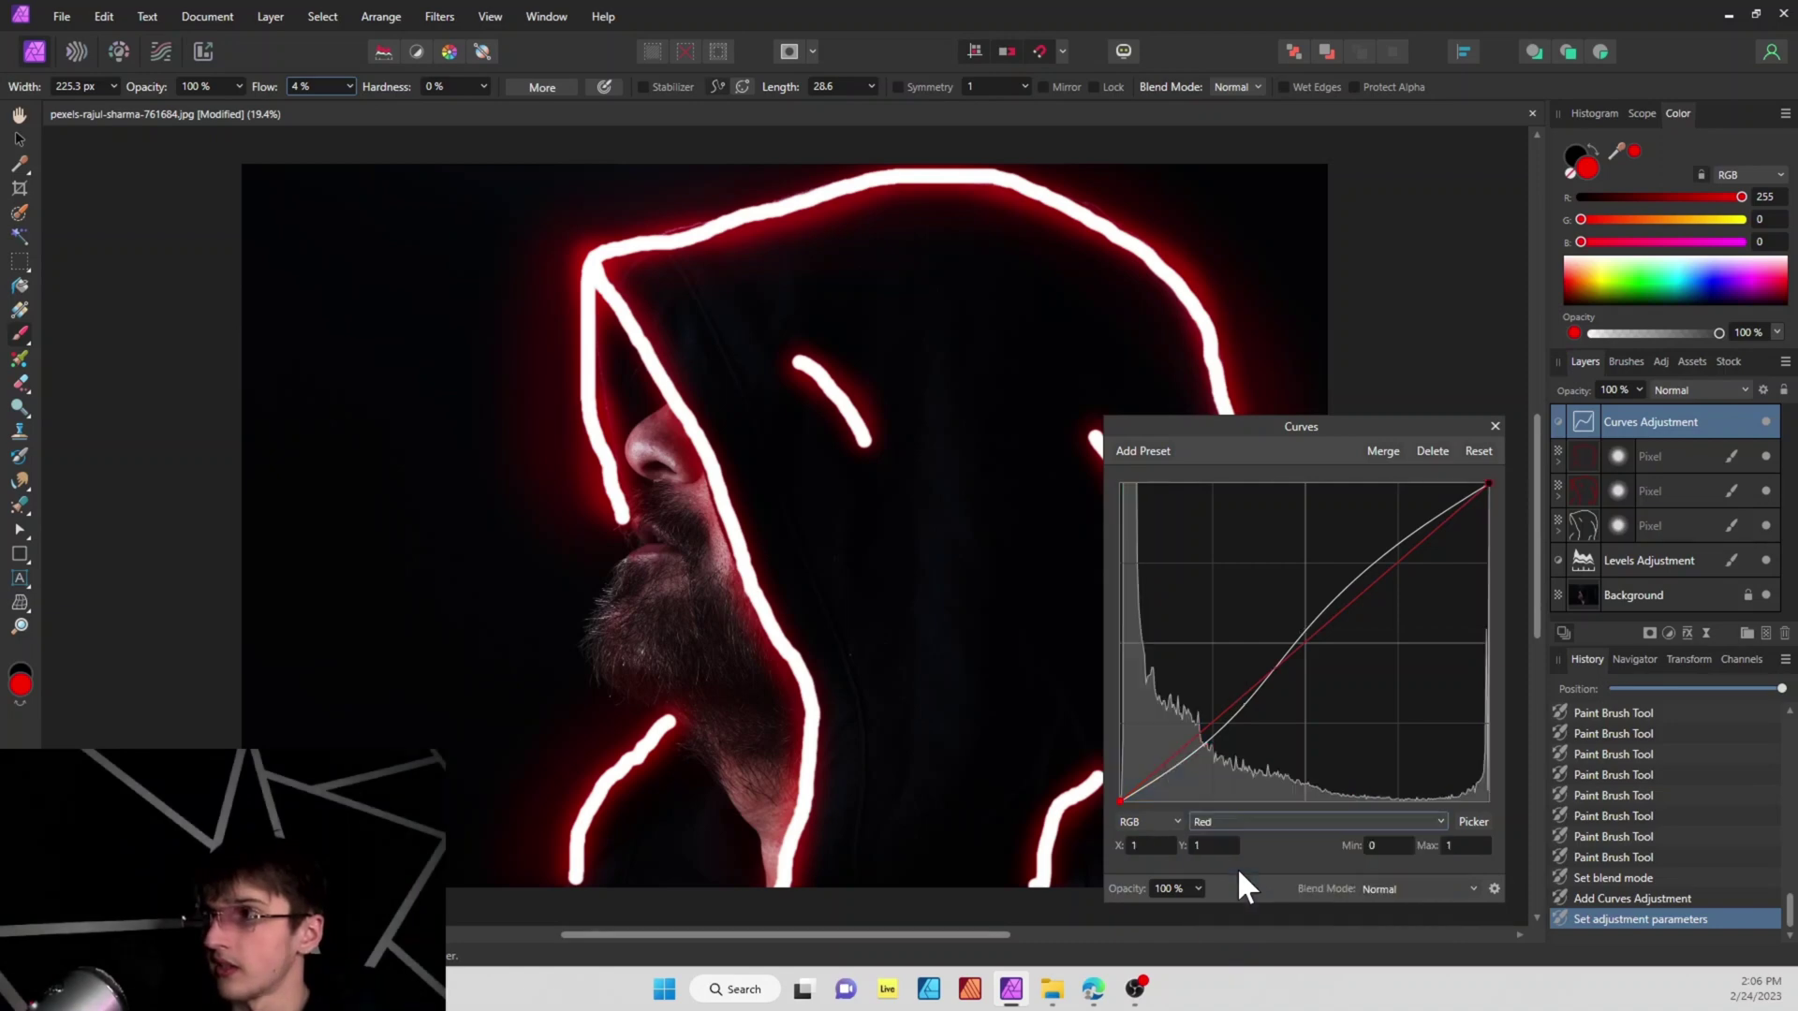
{"action": "mouse_move", "coordinate": [1303, 650]}
{"action": "left_mouse_down"}
{"action": "mouse_move", "coordinate": [1355, 708]}
{"action": "mouse_move", "coordinate": [1261, 588]}
{"action": "mouse_move", "coordinate": [1296, 631]}
{"action": "left_mouse_up"}
{"action": "left_click", "coordinate": [1247, 824]}
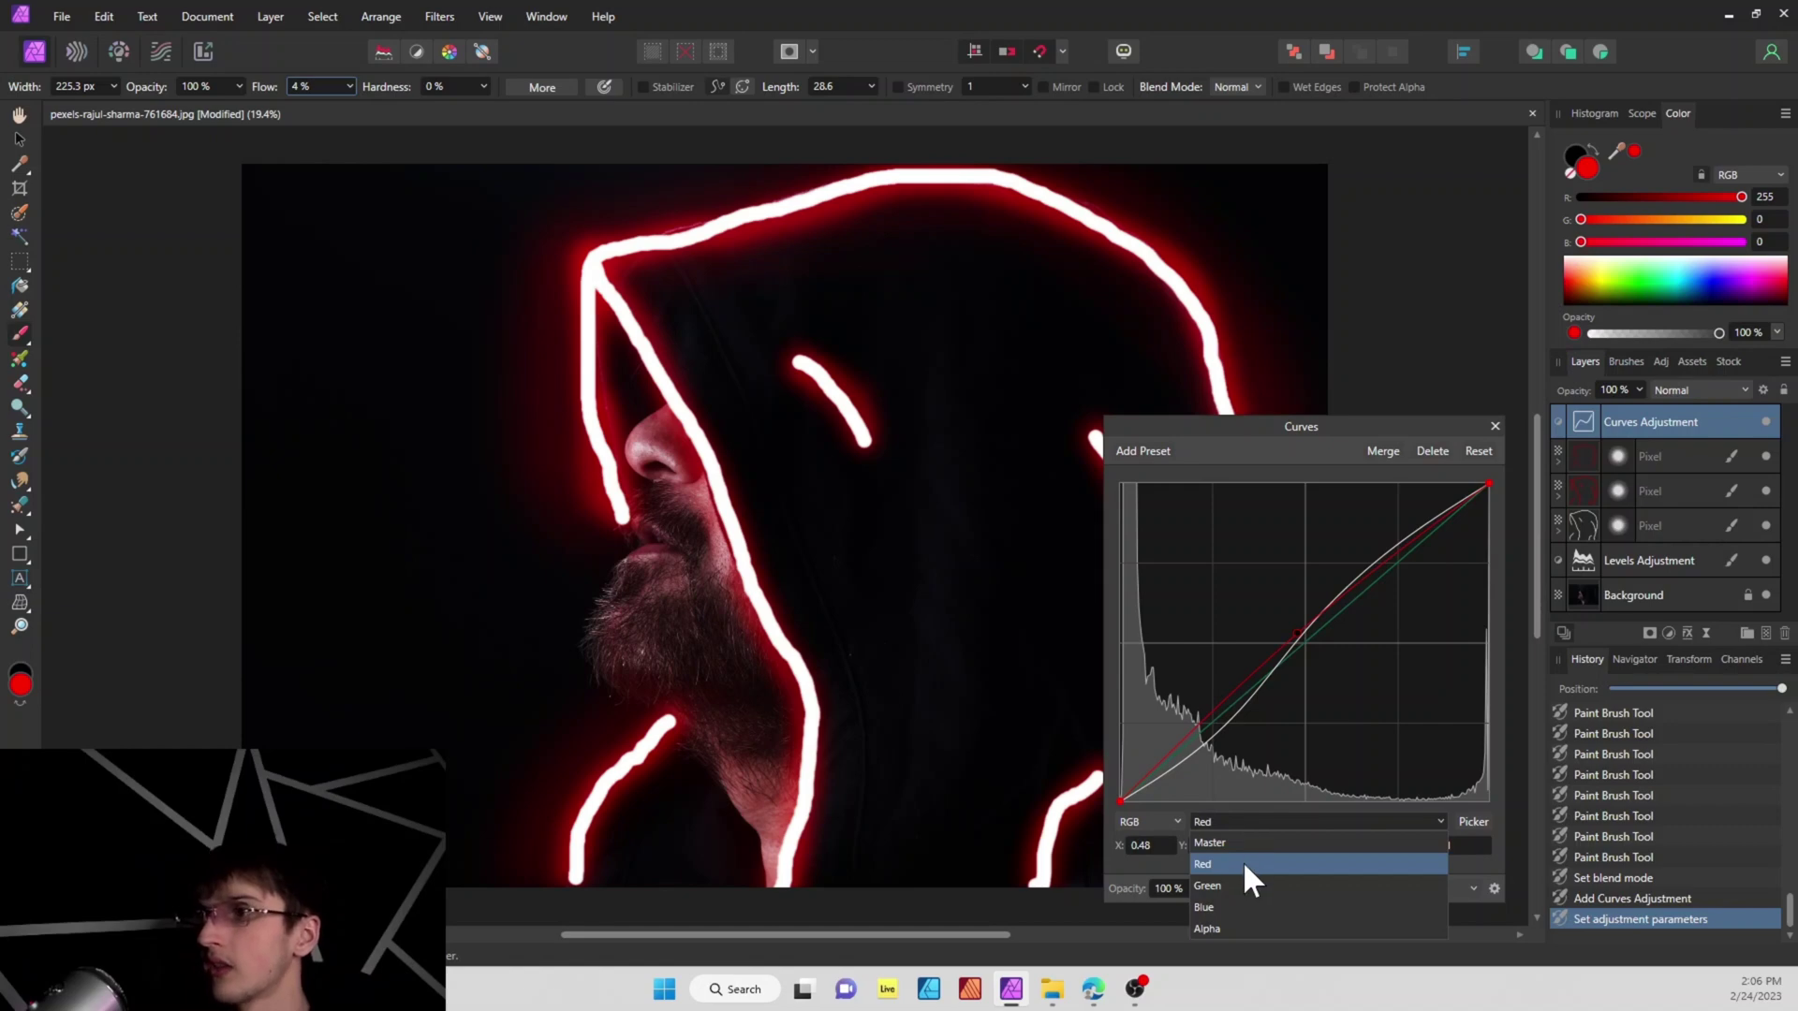
{"action": "left_click", "coordinate": [1239, 873]}
{"action": "mouse_move", "coordinate": [1309, 646]}
{"action": "left_mouse_down"}
{"action": "mouse_move", "coordinate": [1298, 667]}
{"action": "mouse_move", "coordinate": [1323, 655]}
{"action": "mouse_move", "coordinate": [1305, 643]}
{"action": "left_mouse_up"}
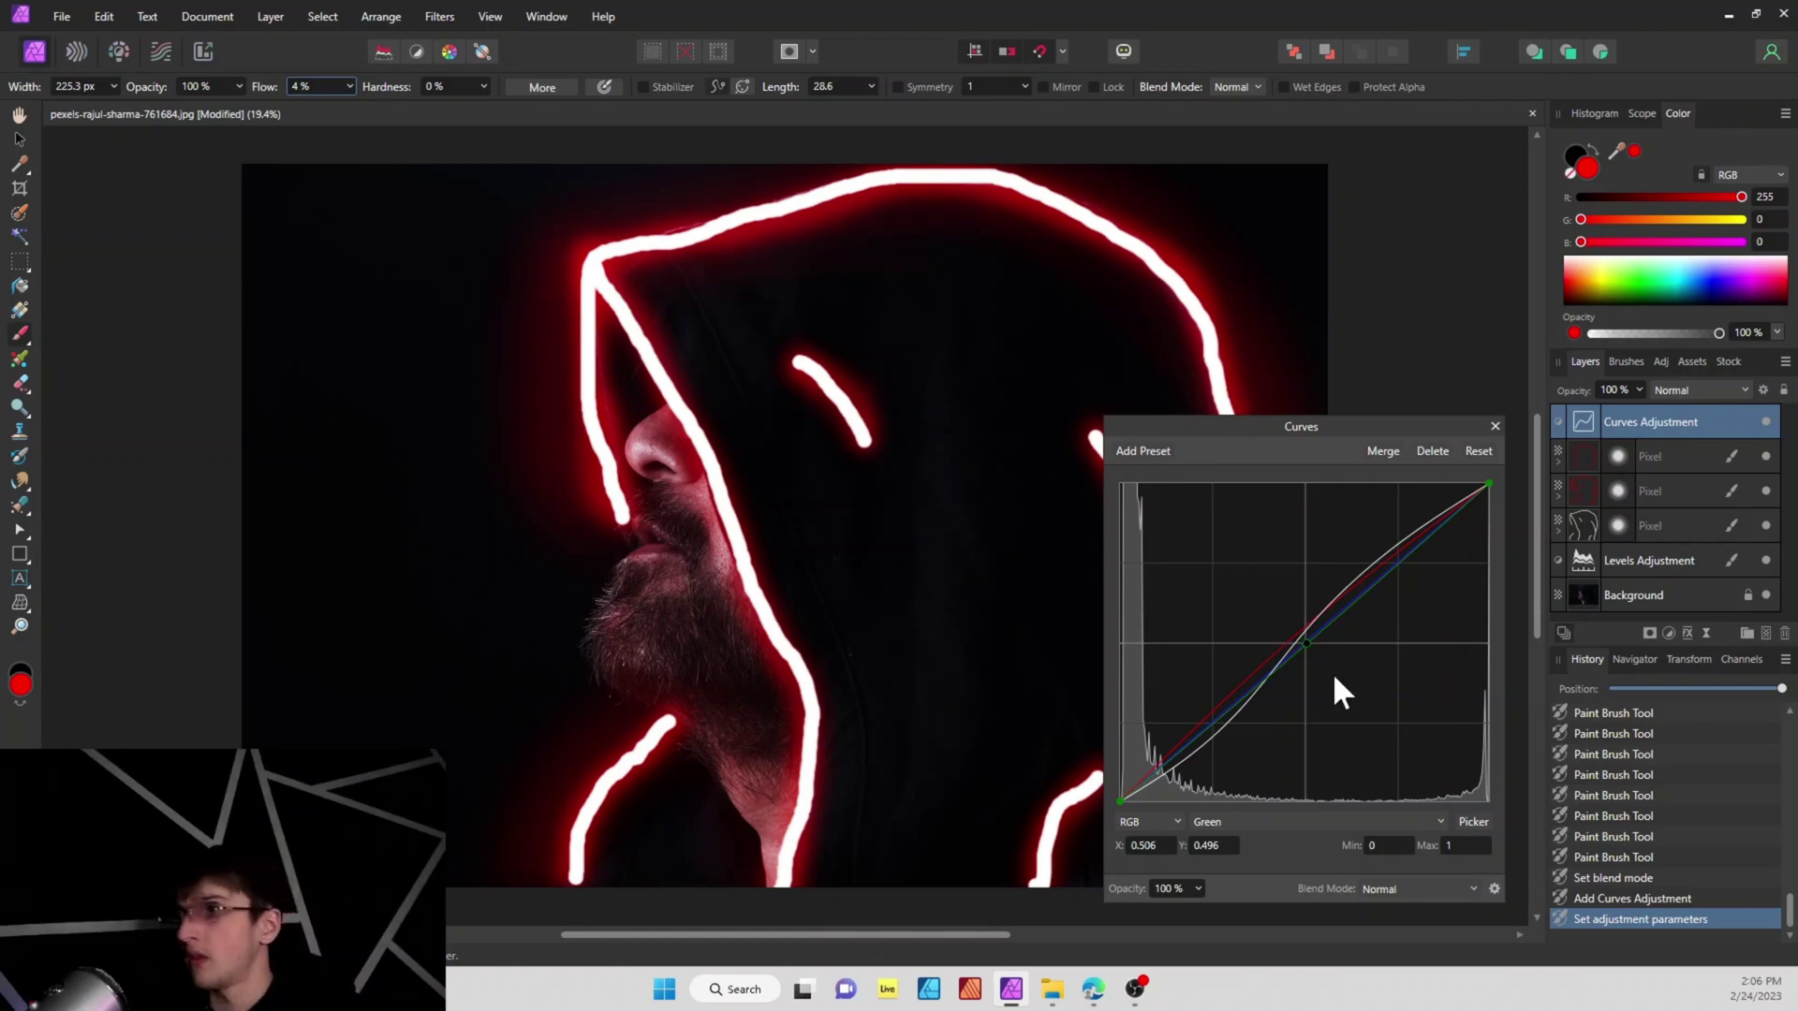
{"action": "key", "text": "ctrl+z"}
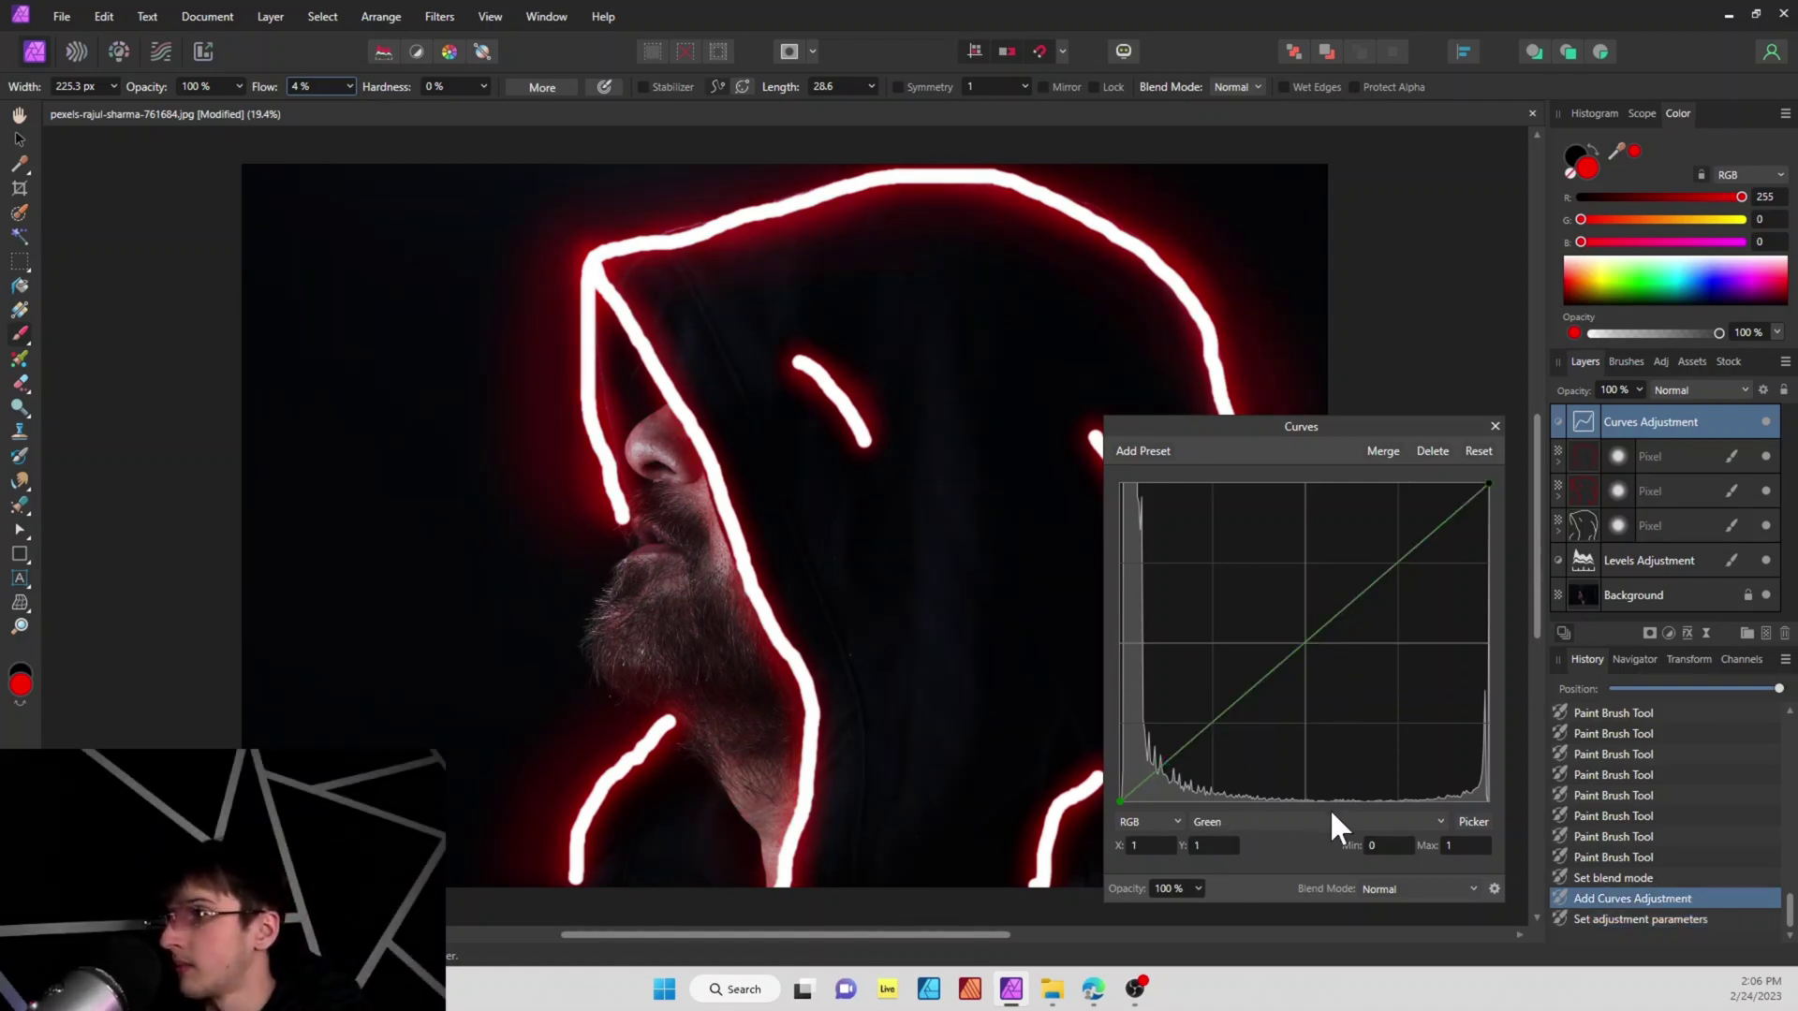
- Lift the Red curve midpoint to about 0.526 and add Master points near 0.546 and 0.355
{"action": "left_click", "coordinate": [1328, 812]}
{"action": "left_click", "coordinate": [1251, 839]}
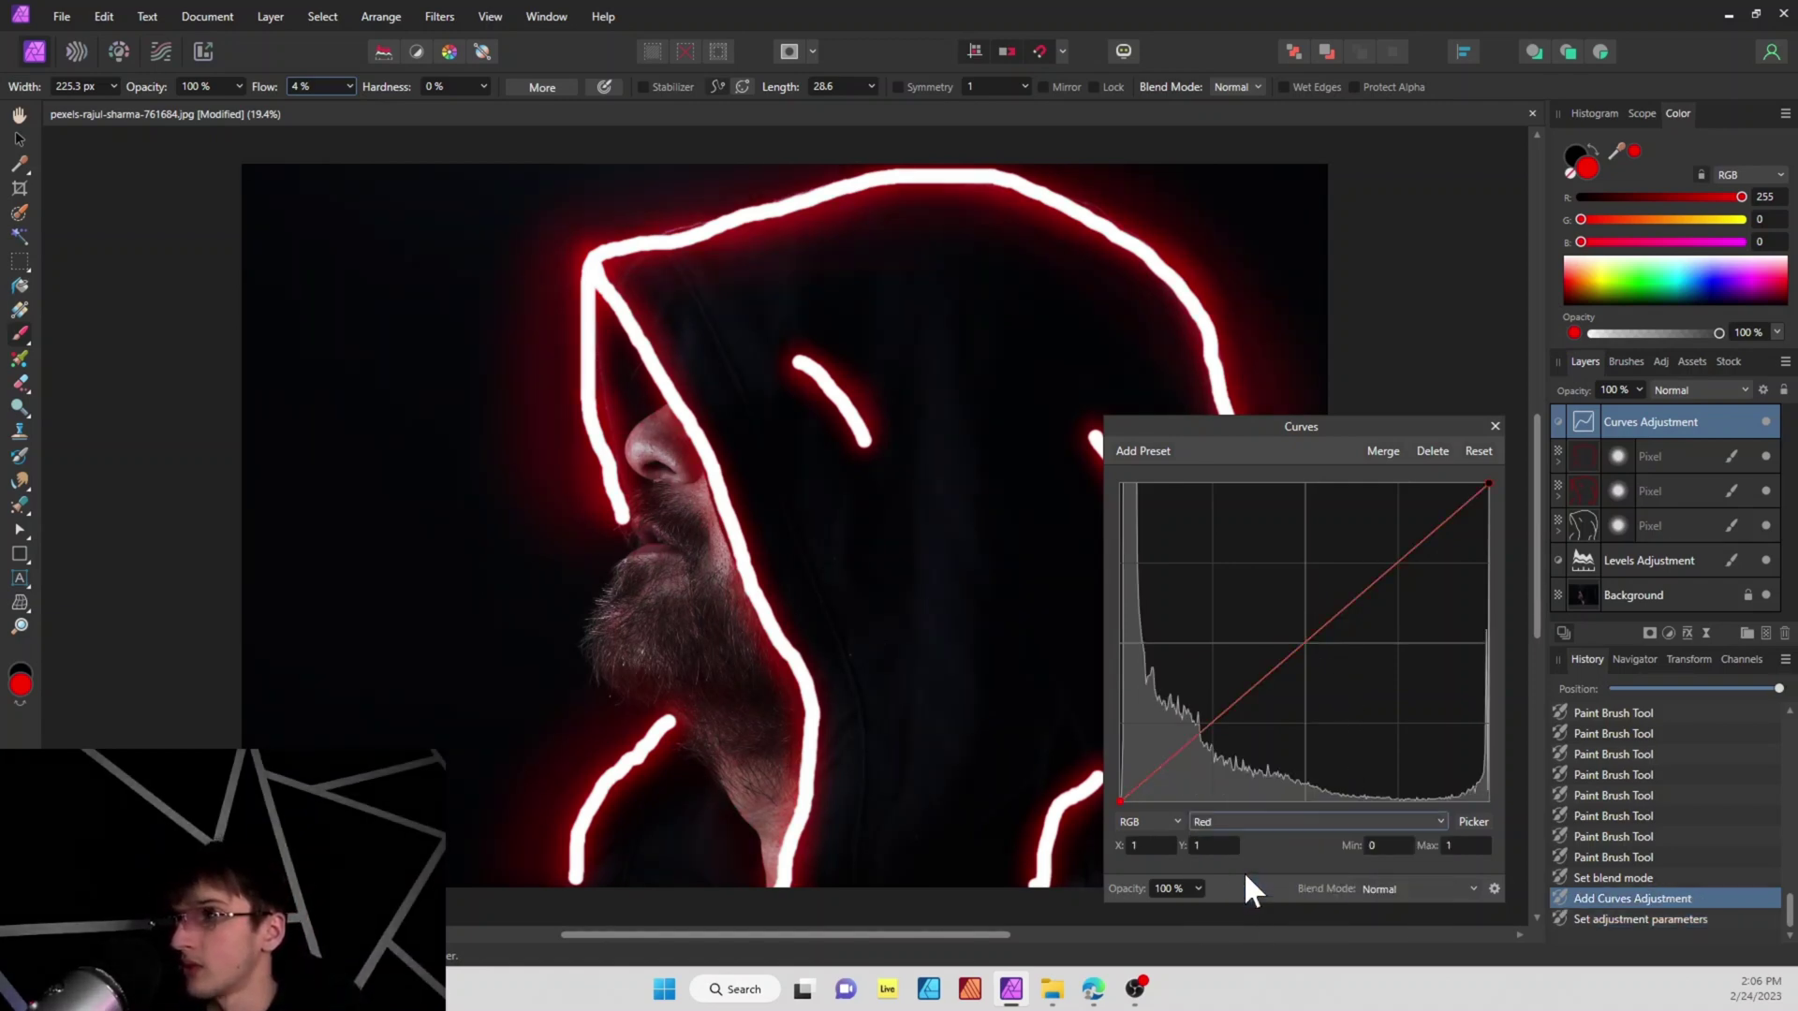
{"action": "left_click_drag", "start_coordinate": [1304, 653], "coordinate": [1303, 633]}
{"action": "left_click", "coordinate": [1243, 814]}
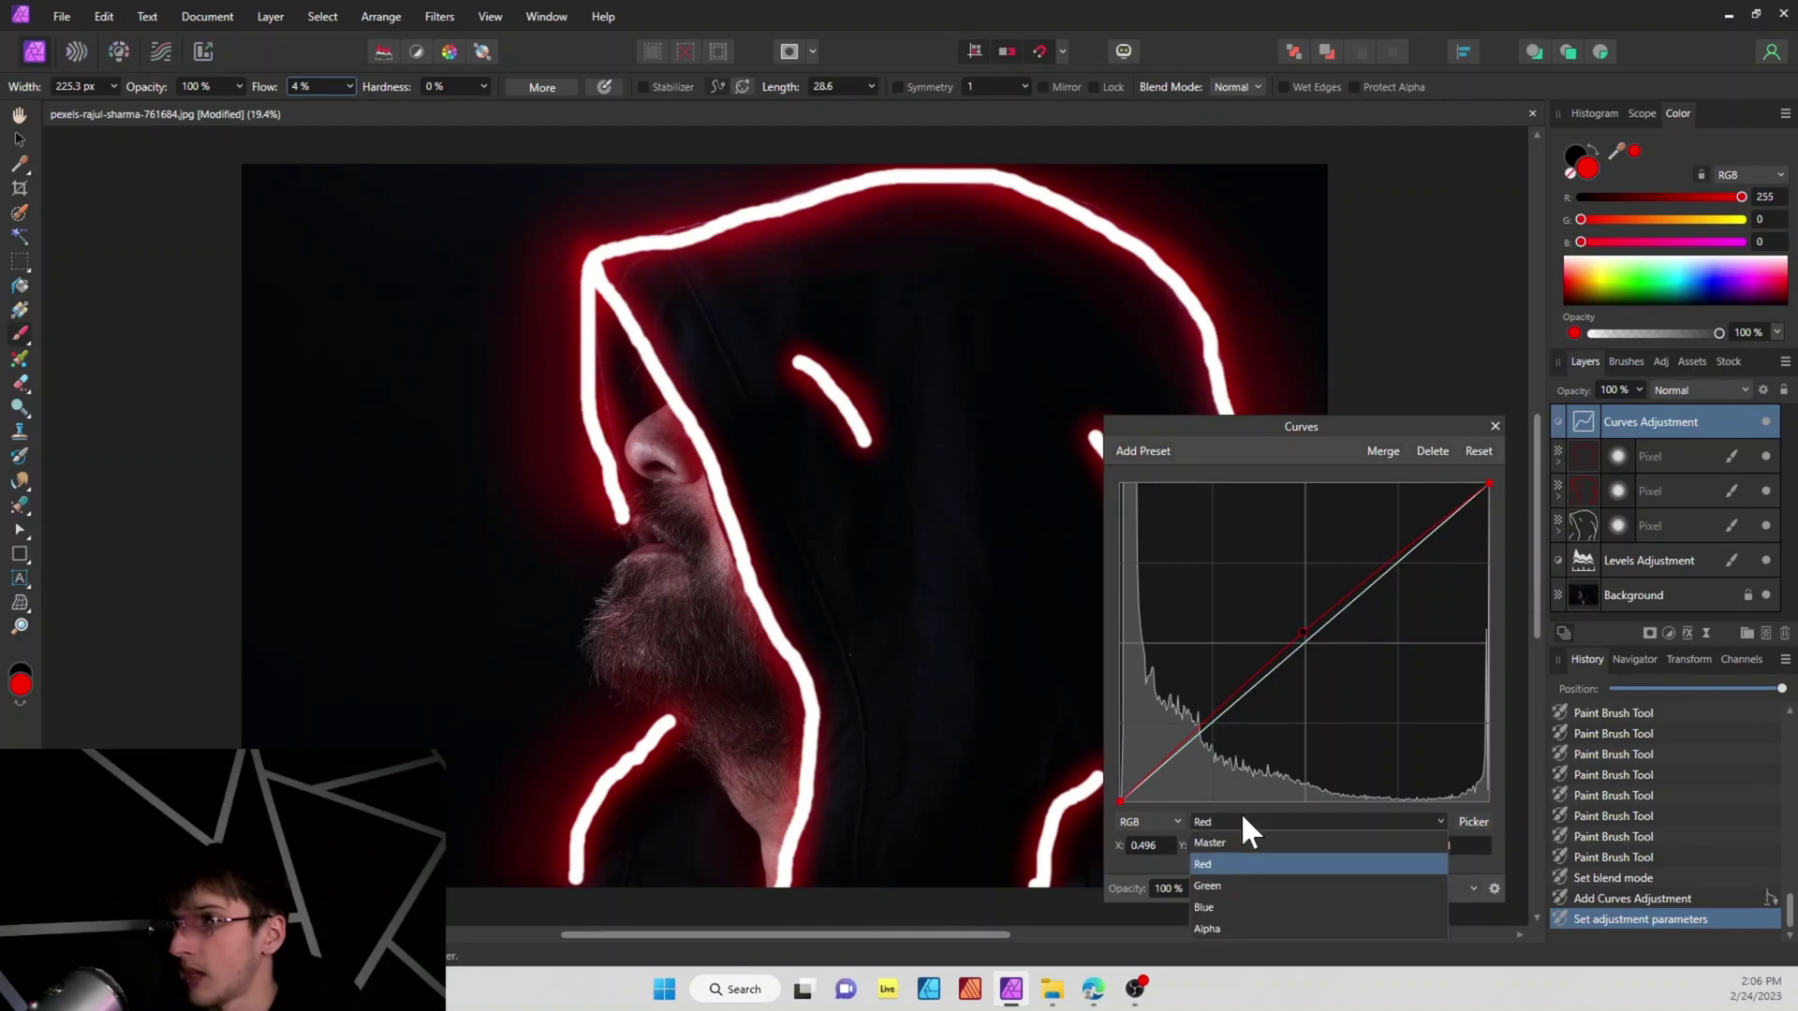
{"action": "left_click", "coordinate": [1238, 837]}
{"action": "left_click_drag", "start_coordinate": [1307, 644], "coordinate": [1306, 628]}
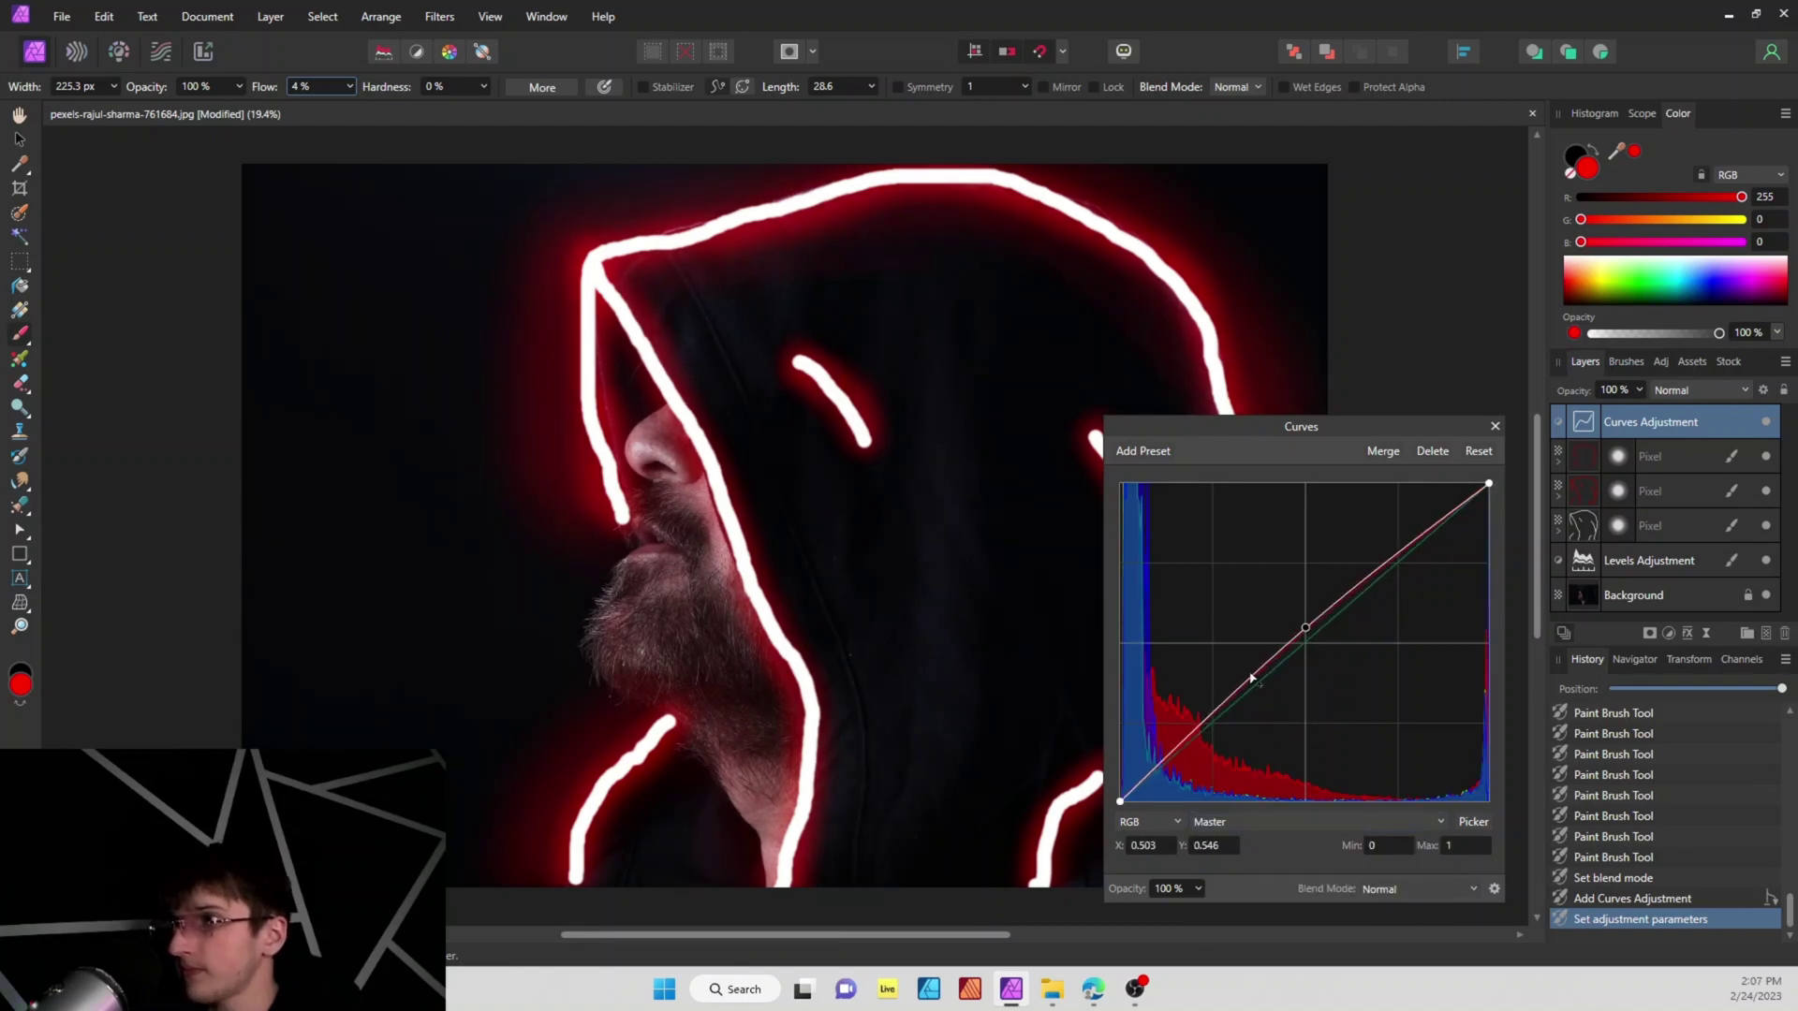
{"action": "left_click_drag", "start_coordinate": [1249, 679], "coordinate": [1248, 688]}
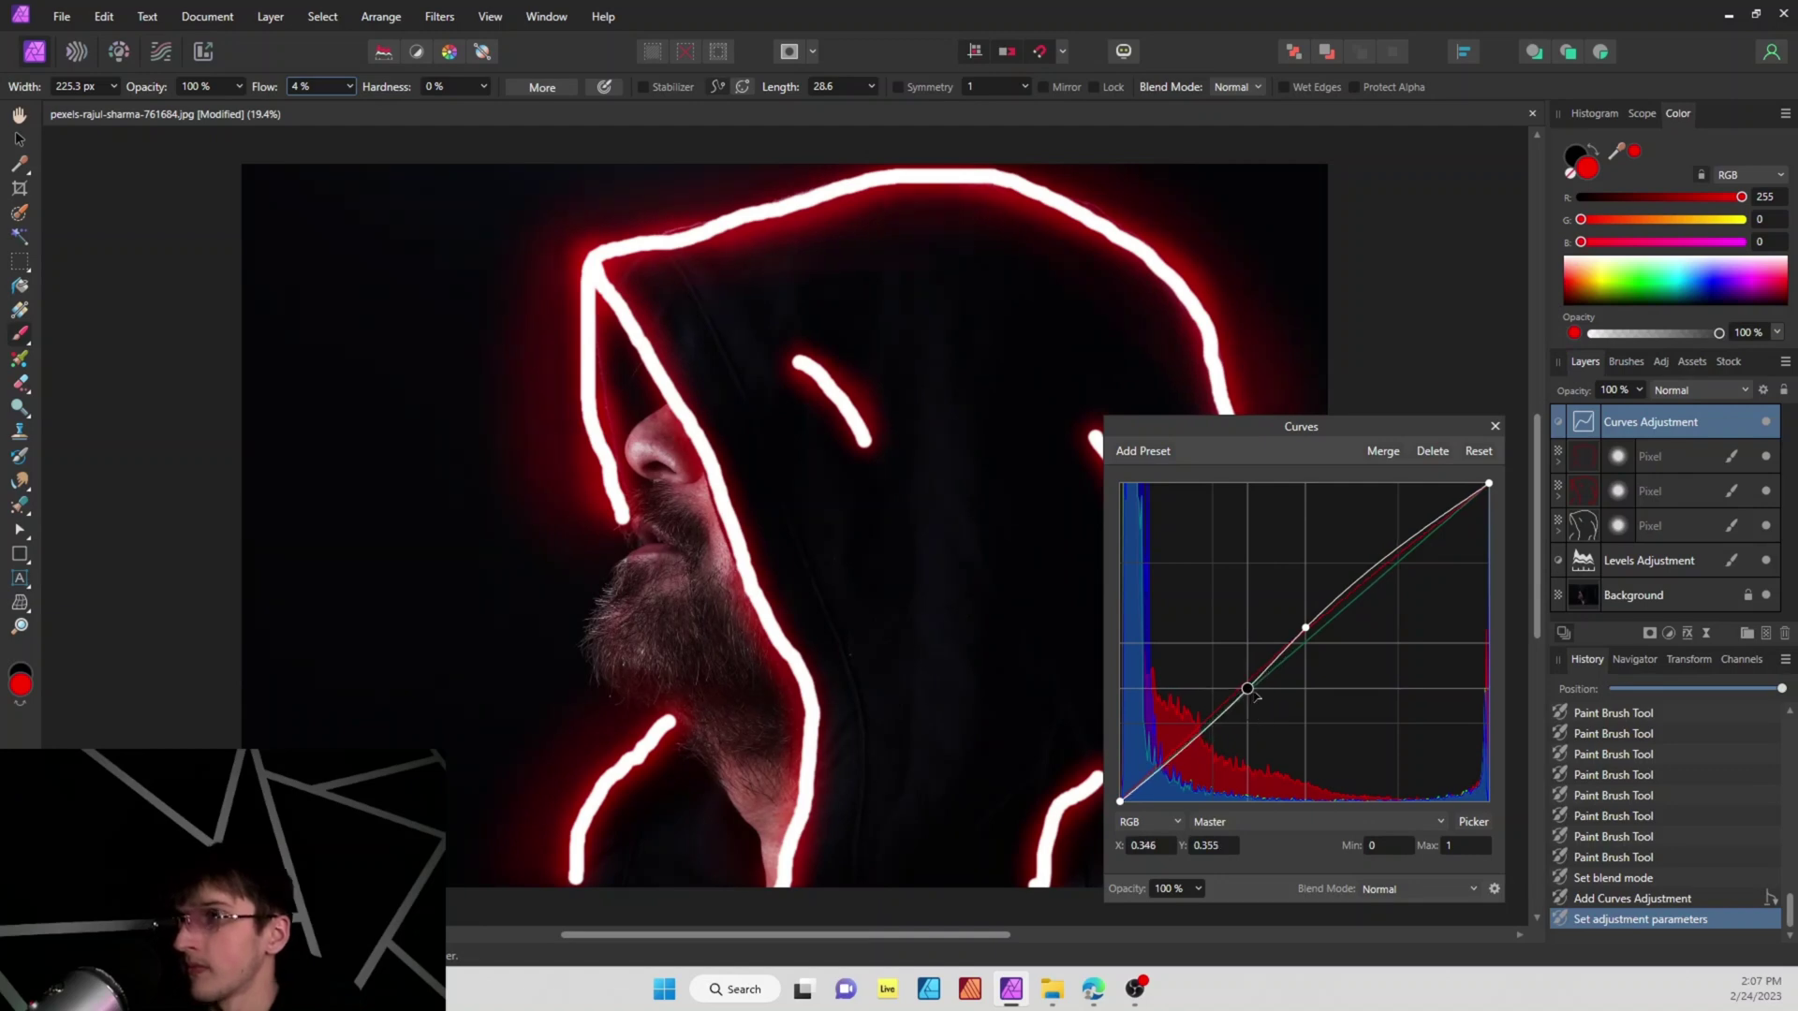
- Close the Curves settings and toggle the Curves adjustment layer's visibility to compare
{"action": "left_click", "coordinate": [1494, 426]}
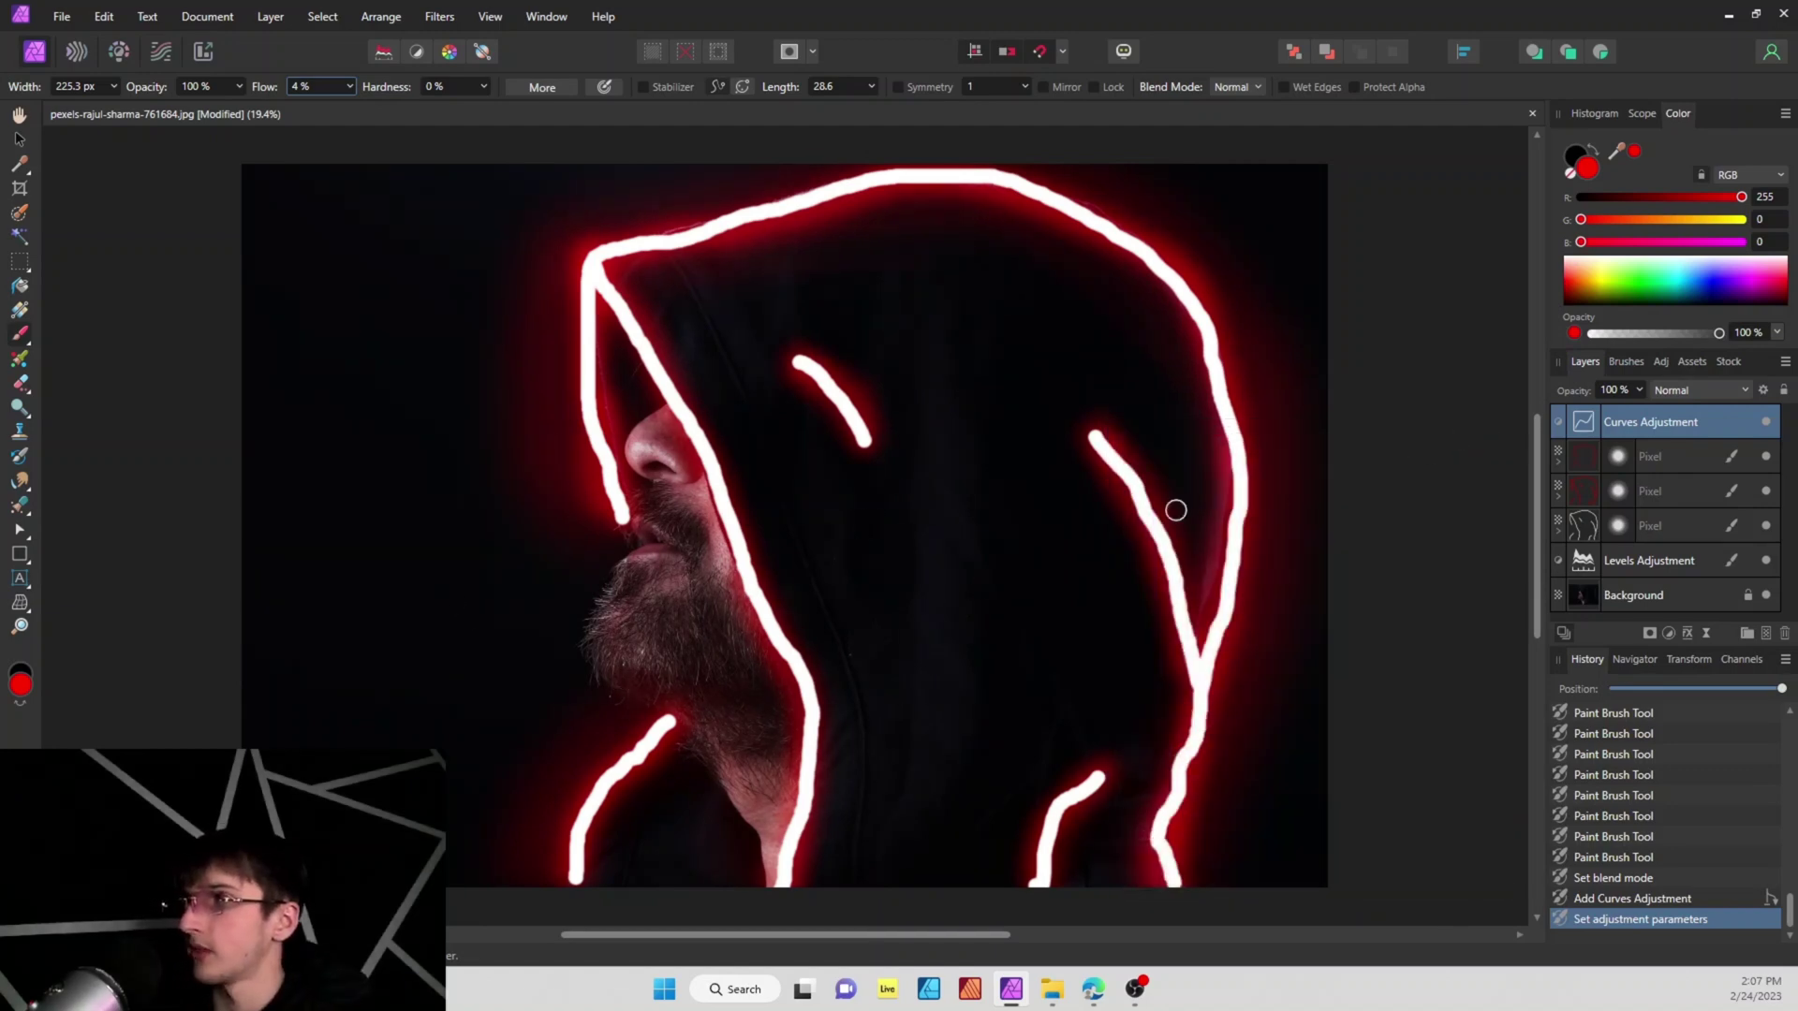
{"action": "left_click", "coordinate": [1766, 422]}
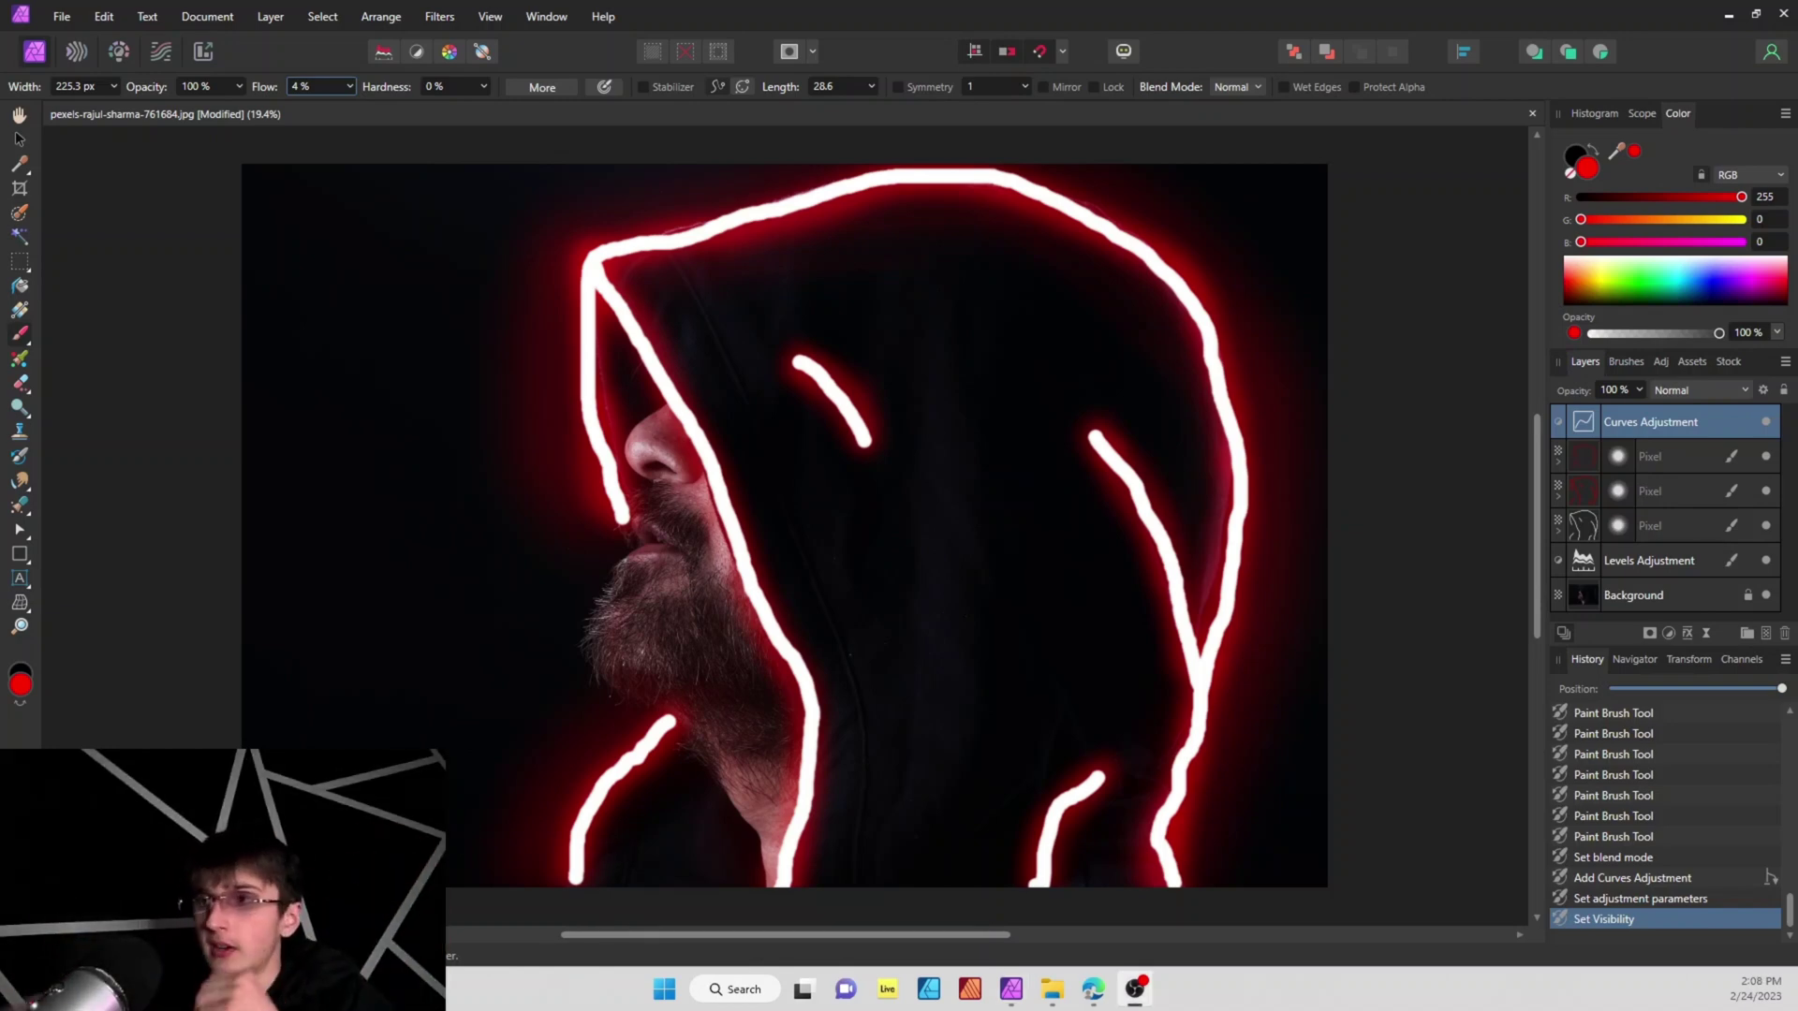
- Paint one long brush stroke across the canvas on the Curves adjustment layer
{"action": "left_click_drag", "start_coordinate": [281, 736], "coordinate": [1444, 423]}
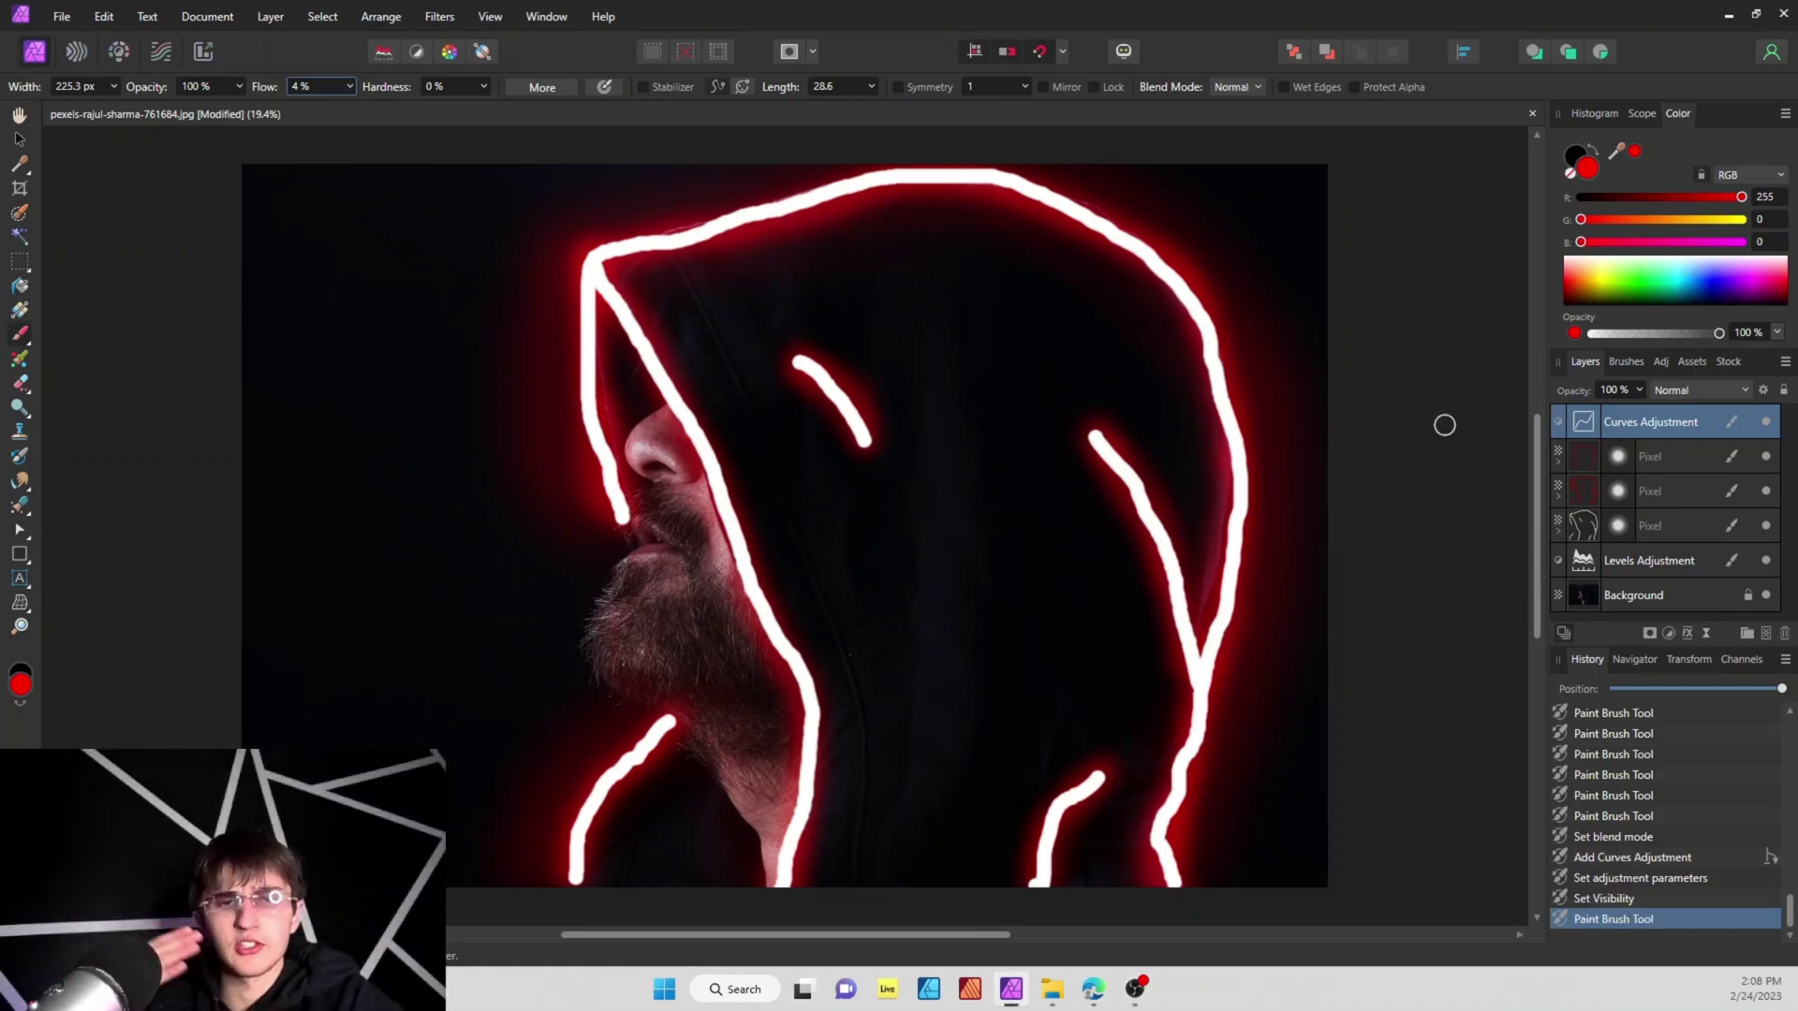